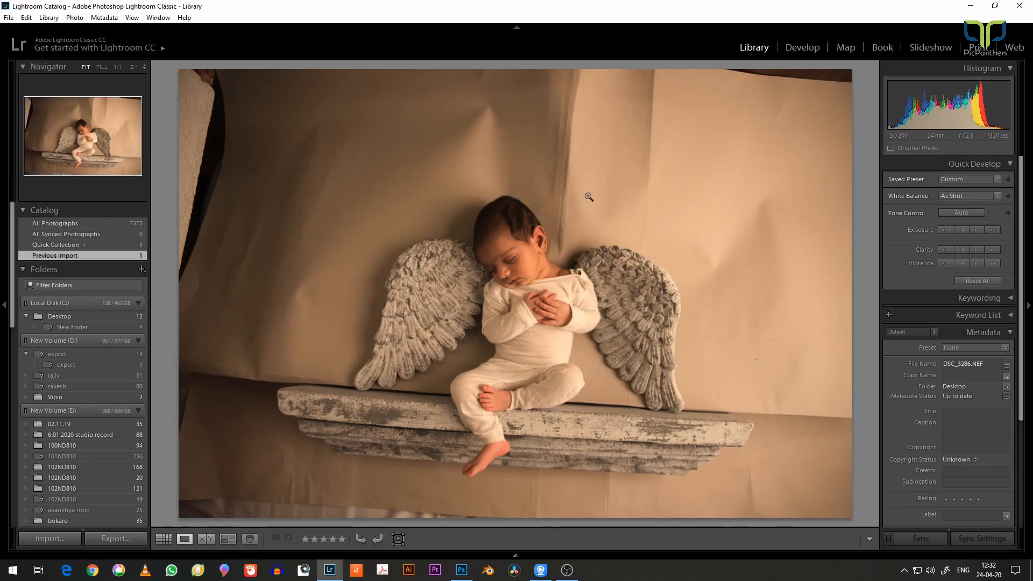
Open the photo for developing and crop in from its upper corners, tightening the frame around the baby and wings.
{"action": "left_click", "coordinate": [804, 48]}
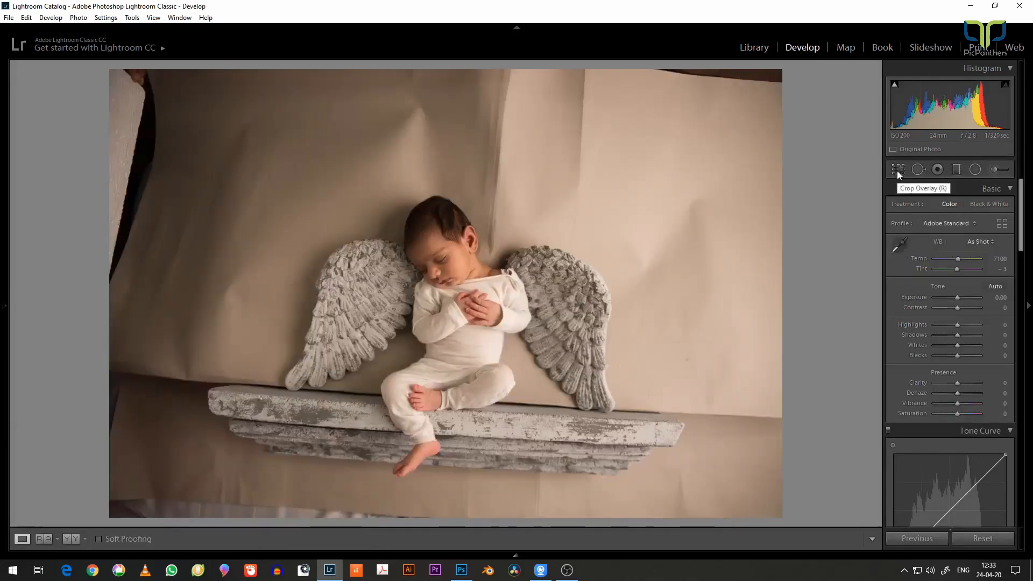
{"action": "left_click", "coordinate": [898, 170]}
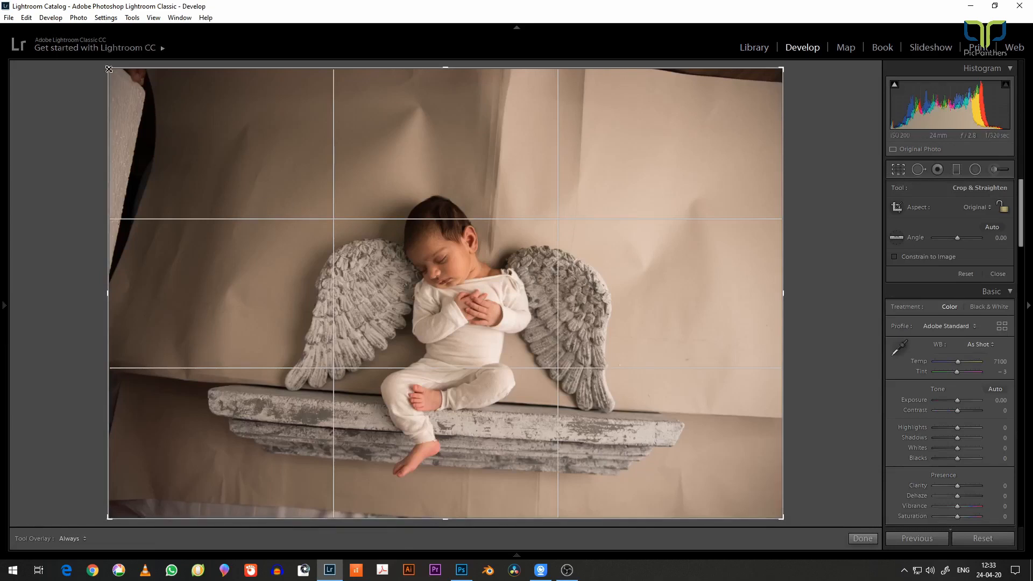
{"action": "left_click_drag", "start_coordinate": [109, 69], "coordinate": [133, 92]}
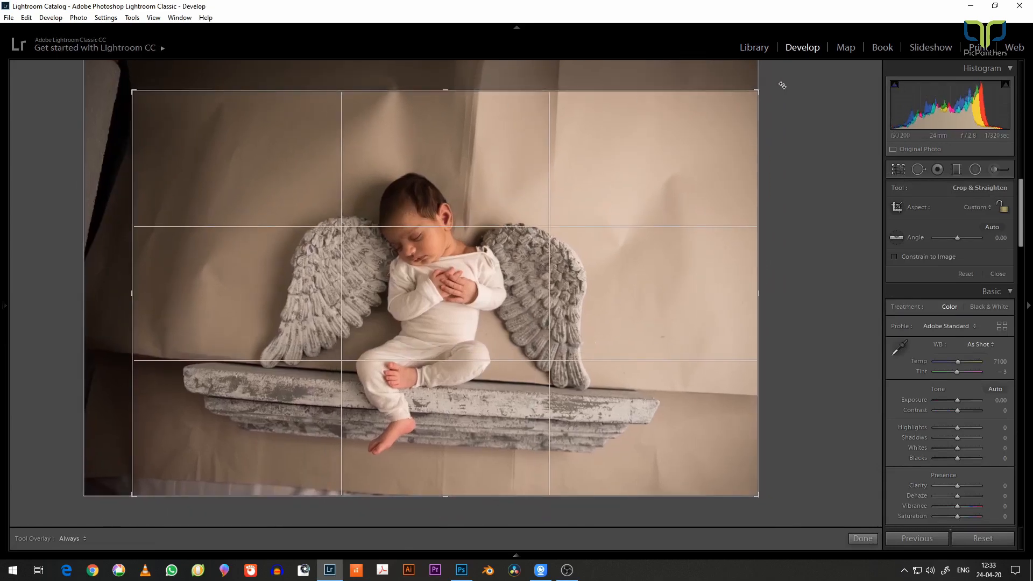
{"action": "left_click_drag", "start_coordinate": [759, 91], "coordinate": [688, 133]}
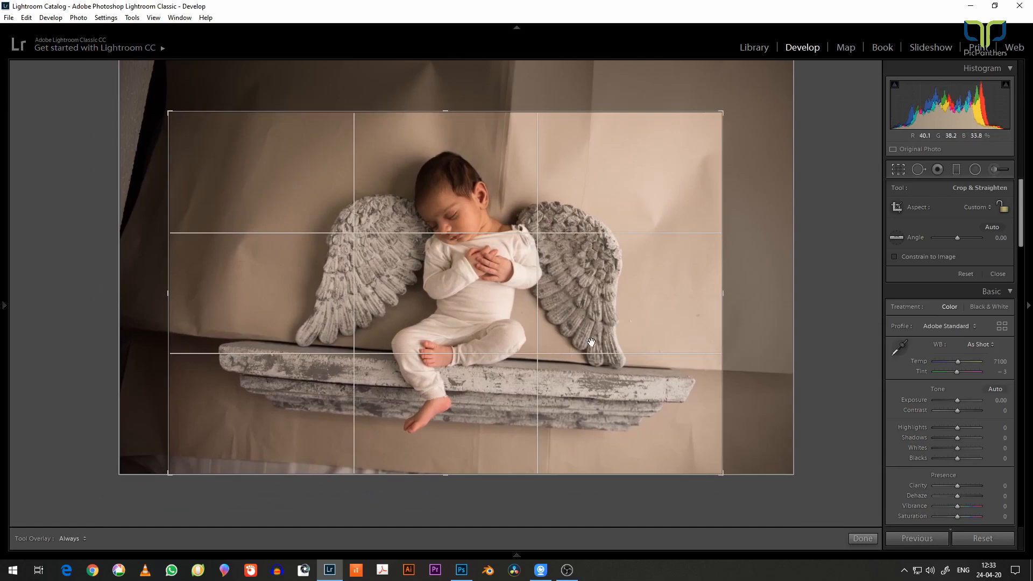
Straighten the photo along the wooden shelf to about -3.98°, reposition the baby within the crop frame and apply the crop.
{"action": "left_click", "coordinate": [896, 238]}
{"action": "left_click_drag", "start_coordinate": [229, 347], "coordinate": [691, 379]}
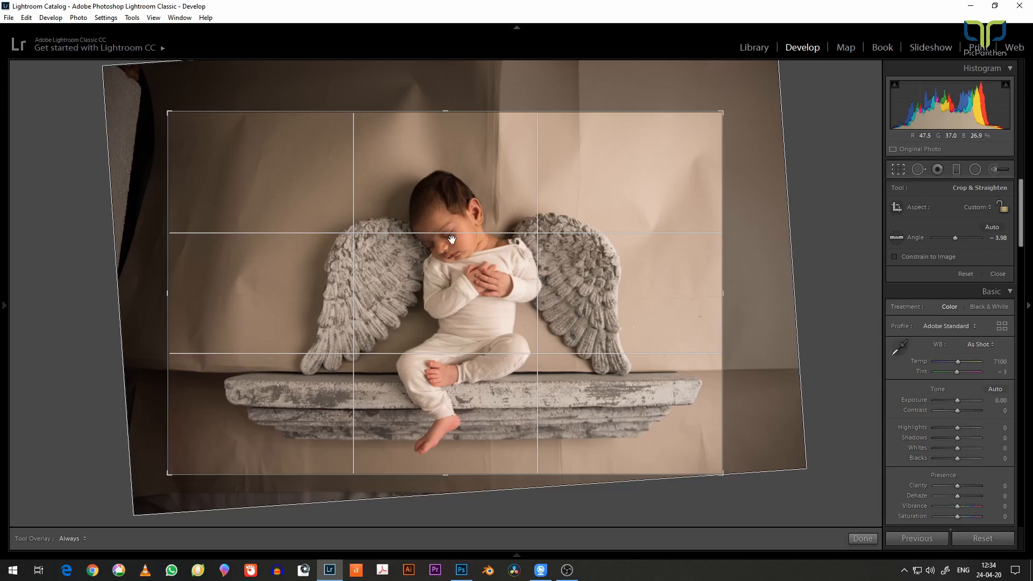
{"action": "left_click_drag", "start_coordinate": [452, 240], "coordinate": [434, 269]}
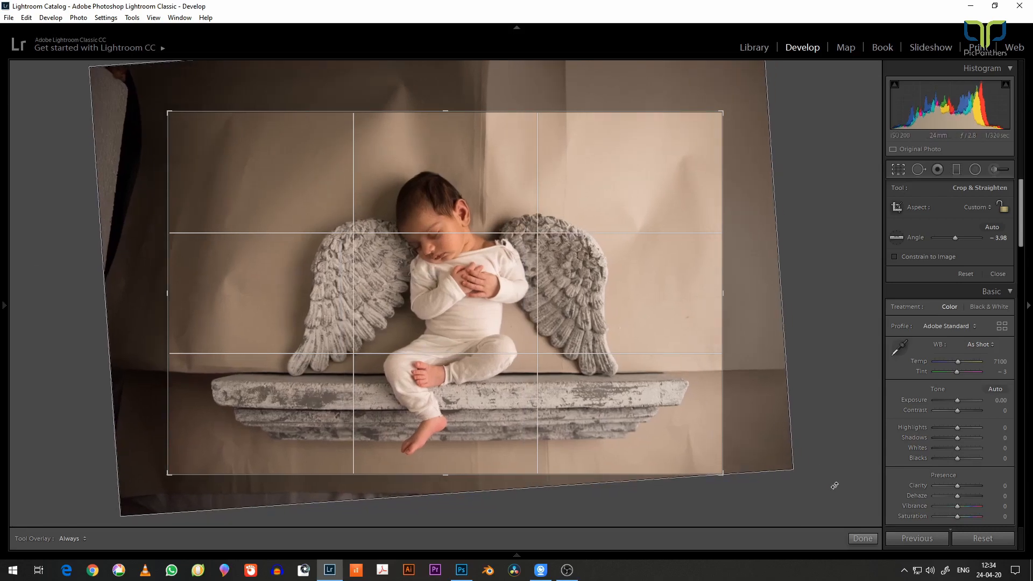
{"action": "left_click", "coordinate": [868, 538]}
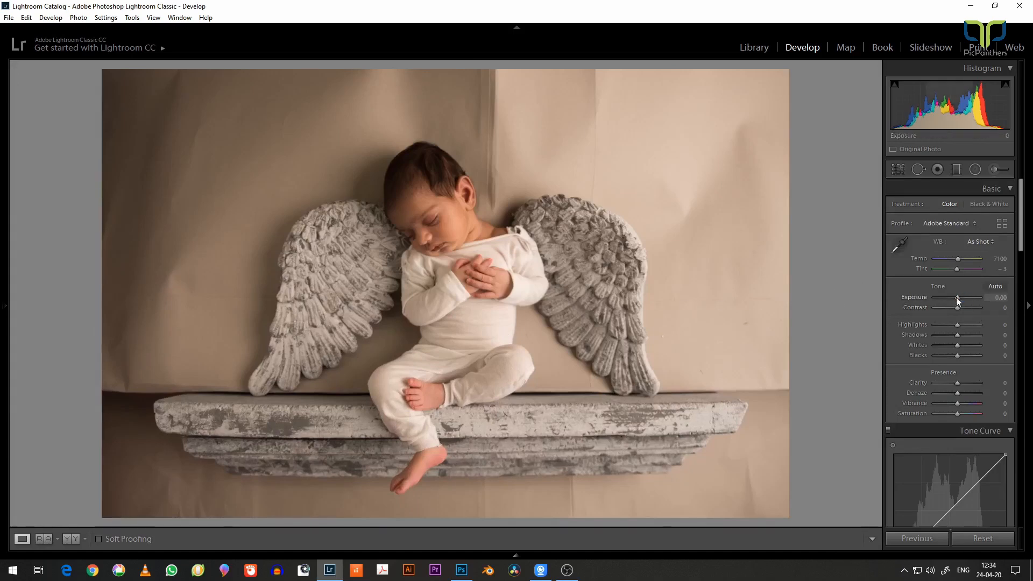
Set the photo's Exposure to +0.60, Highlights to -36, Shadows to +50, Whites to -38 and Blacks to -33.
{"action": "left_click_drag", "start_coordinate": [957, 297], "coordinate": [960, 297]}
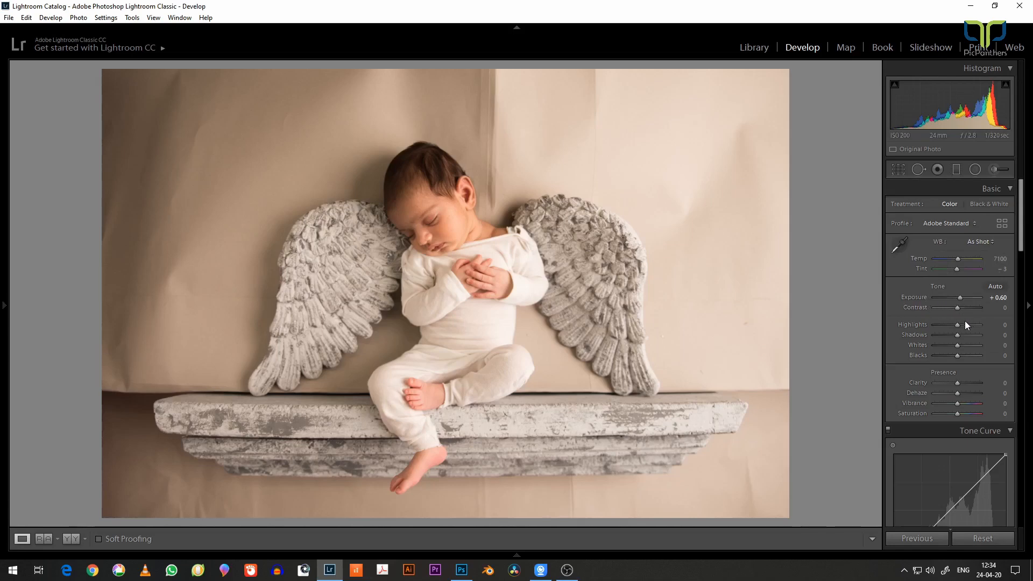
{"action": "left_click_drag", "start_coordinate": [957, 325], "coordinate": [967, 335]}
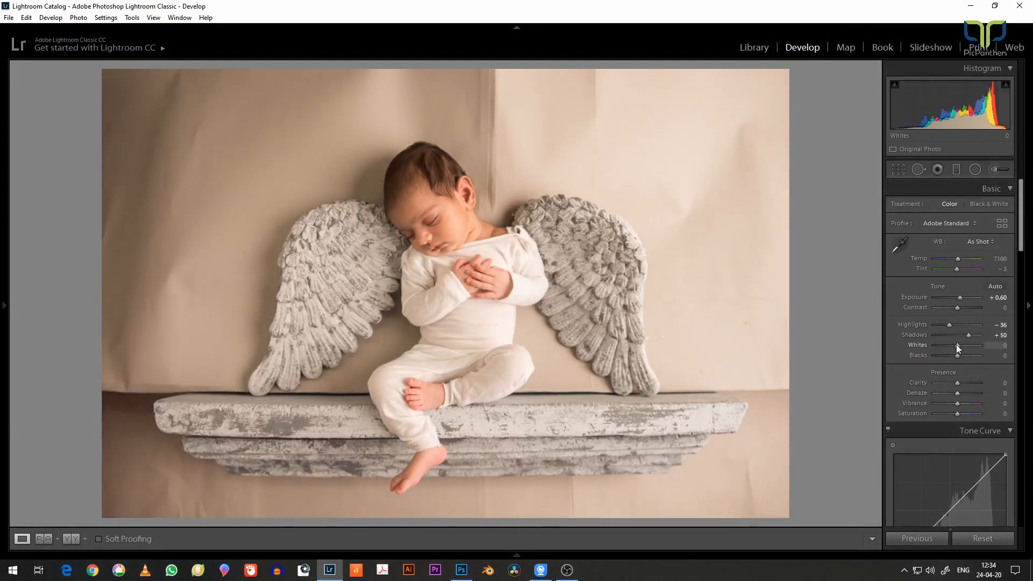
{"action": "left_click_drag", "start_coordinate": [957, 345], "coordinate": [948, 350]}
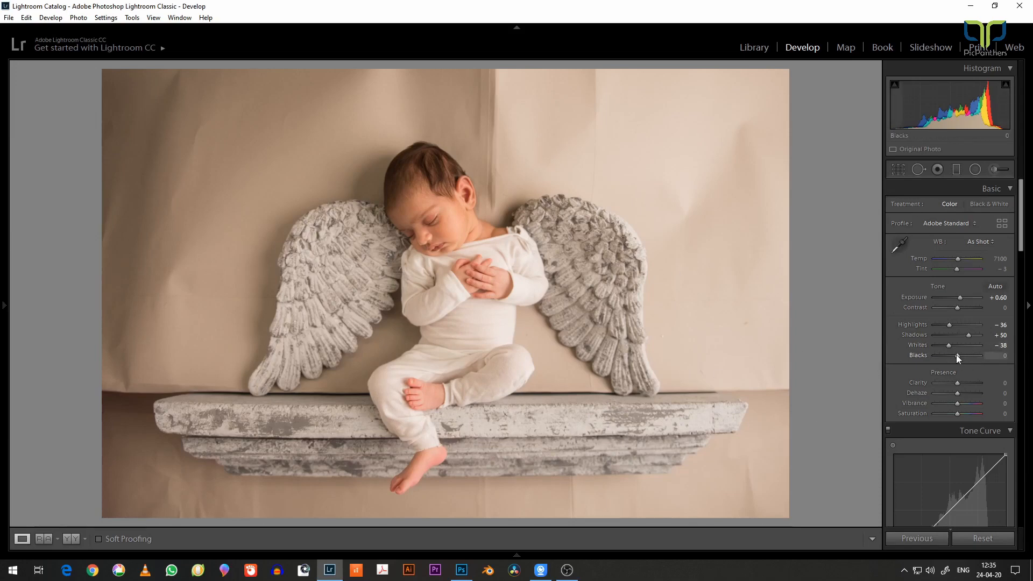
{"action": "left_click_drag", "start_coordinate": [954, 359], "coordinate": [945, 361]}
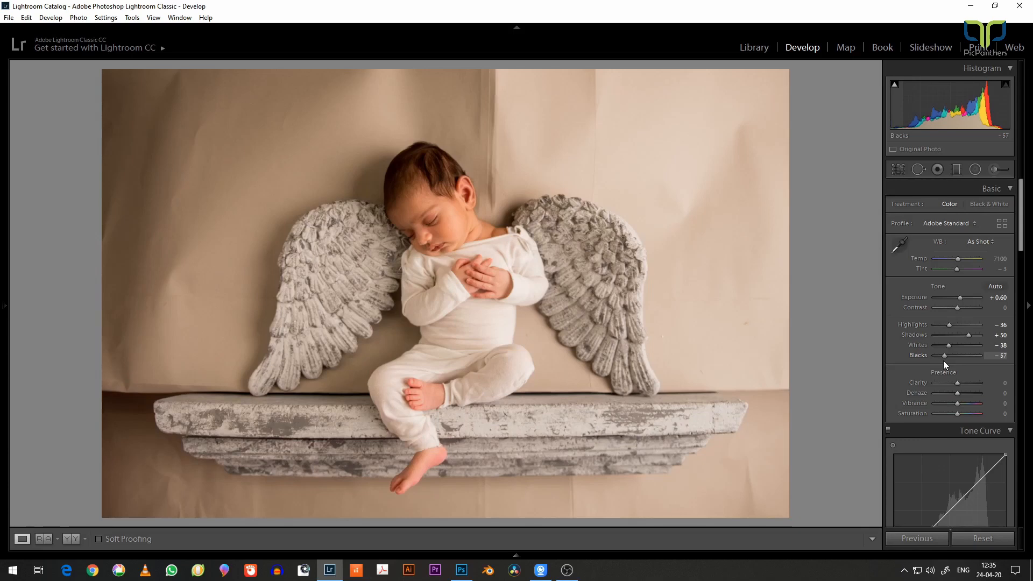
{"action": "left_click_drag", "start_coordinate": [944, 362], "coordinate": [950, 359]}
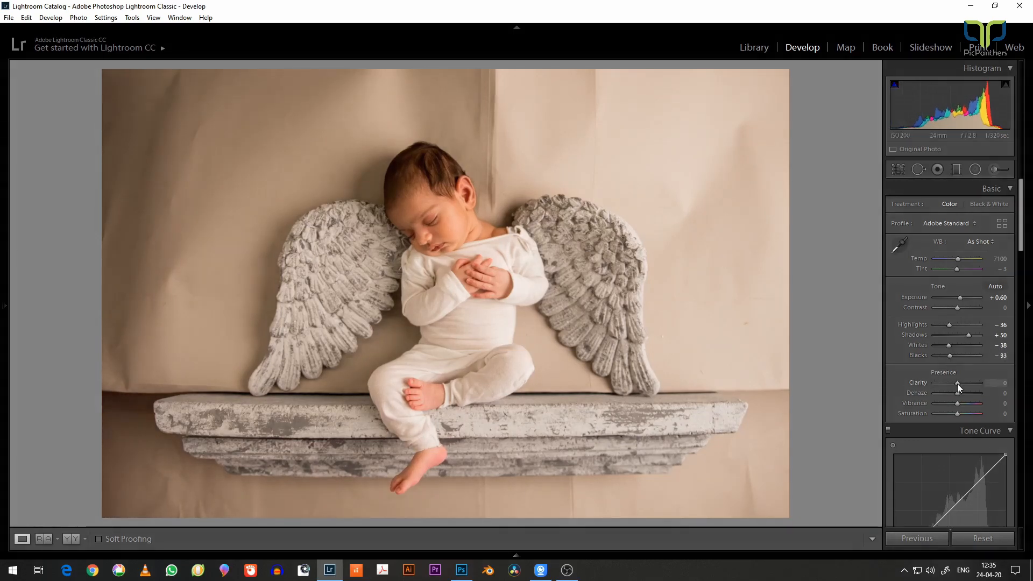
Set the photo's Clarity to +10 and inspect the baby's face up close.
{"action": "left_click_drag", "start_coordinate": [957, 383], "coordinate": [959, 383]}
{"action": "left_click", "coordinate": [450, 219]}
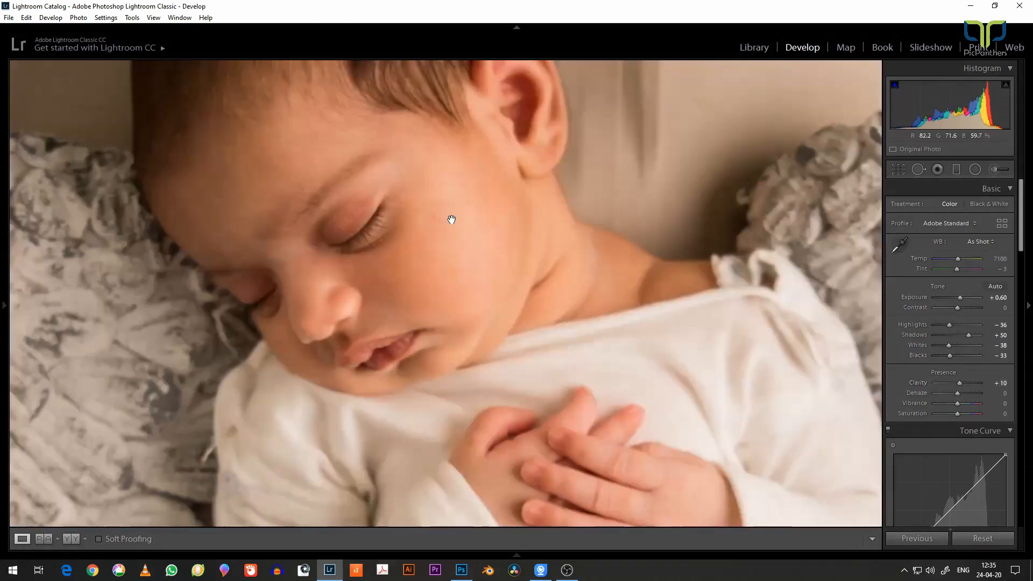
{"action": "left_click", "coordinate": [454, 221]}
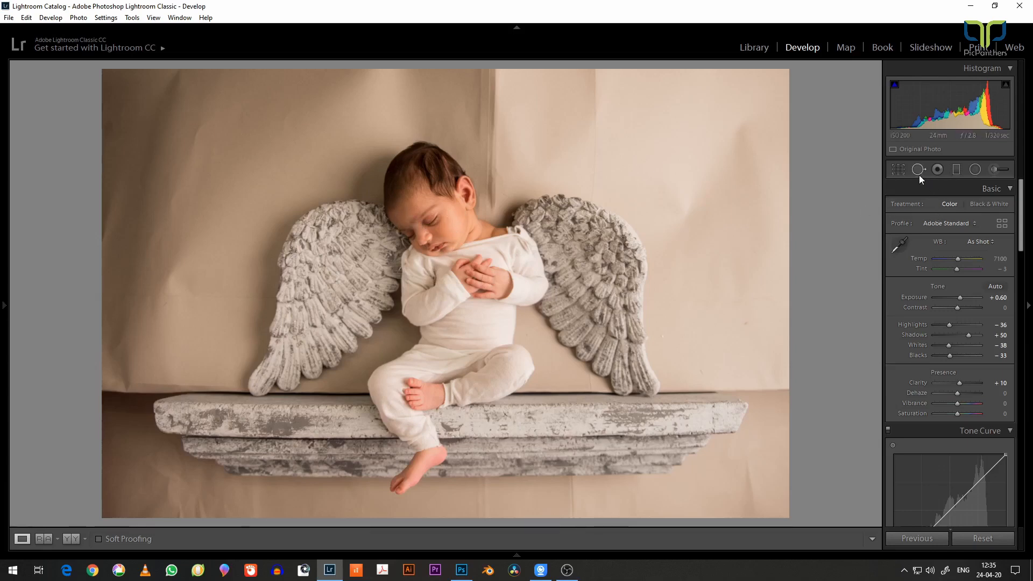
Reset the Adjustment Brush effects, set the brush size to 22 and paint a mask over the baby's face.
{"action": "left_click", "coordinate": [994, 169]}
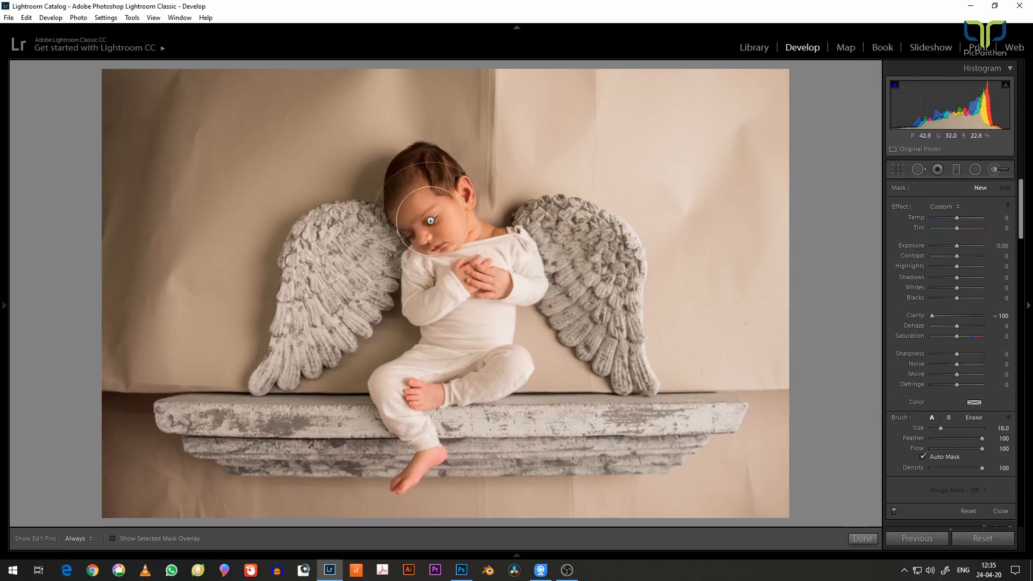
{"action": "scroll", "coordinate": [425, 218], "scroll_direction": "up", "scroll_amount": 4}
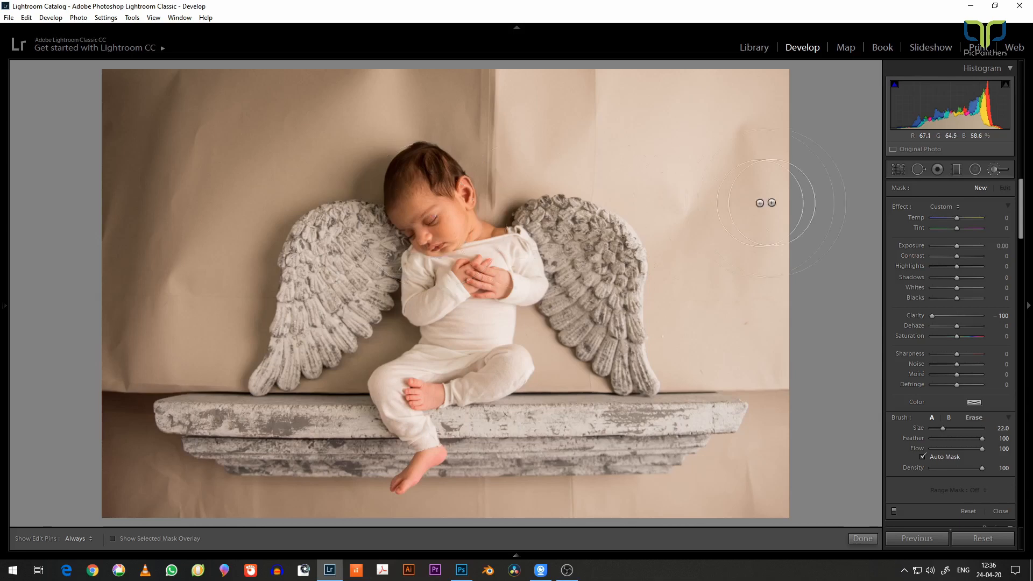
{"action": "double_click", "coordinate": [903, 206]}
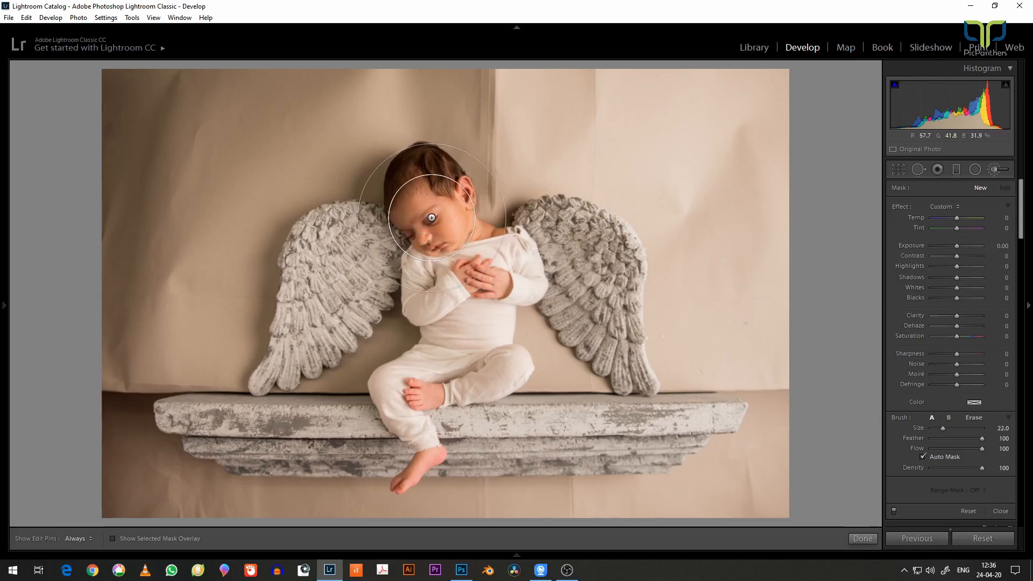
{"action": "left_click", "coordinate": [431, 218]}
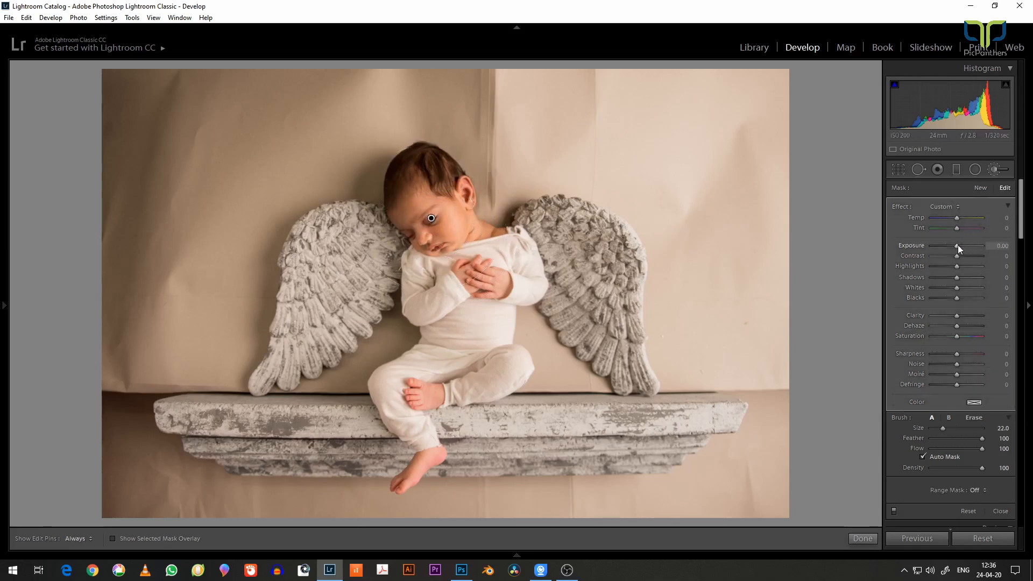
Set the face mask's Exposure to 0.70, Contrast to -4, Highlights to -11 and Shadows to 20, and try a cooler Temp.
{"action": "left_click_drag", "start_coordinate": [958, 245], "coordinate": [960, 245]}
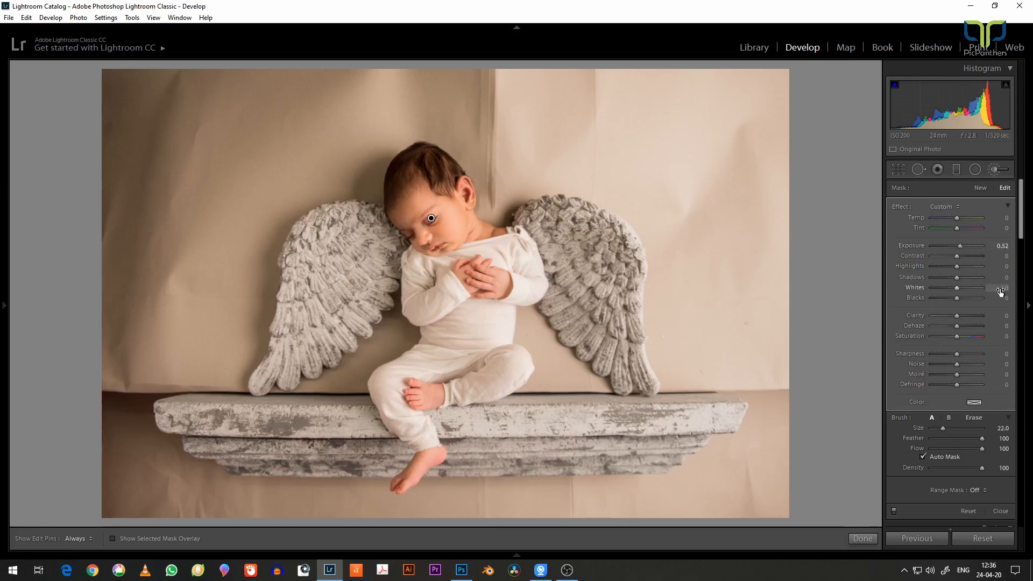
{"action": "left_click_drag", "start_coordinate": [955, 267], "coordinate": [958, 255]}
{"action": "left_click_drag", "start_coordinate": [959, 277], "coordinate": [965, 277]}
{"action": "left_click_drag", "start_coordinate": [960, 243], "coordinate": [961, 243]}
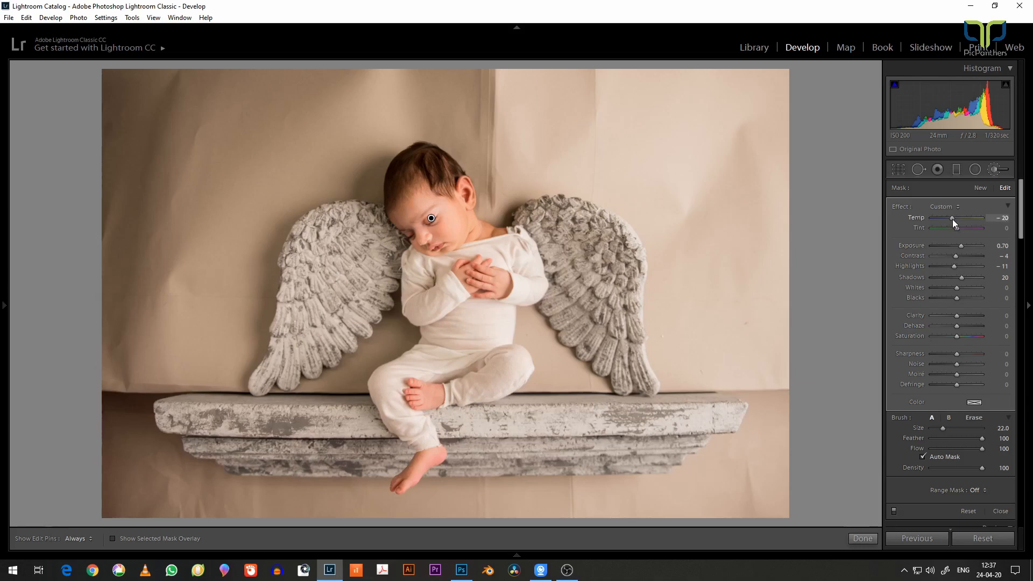
{"action": "left_click_drag", "start_coordinate": [953, 219], "coordinate": [957, 224]}
Enable Remove Chromatic Aberration and Profile Corrections for the photo's lens.
{"action": "scroll", "coordinate": [907, 351], "scroll_direction": "down", "scroll_amount": 5}
{"action": "scroll", "coordinate": [909, 339], "scroll_direction": "down", "scroll_amount": 10}
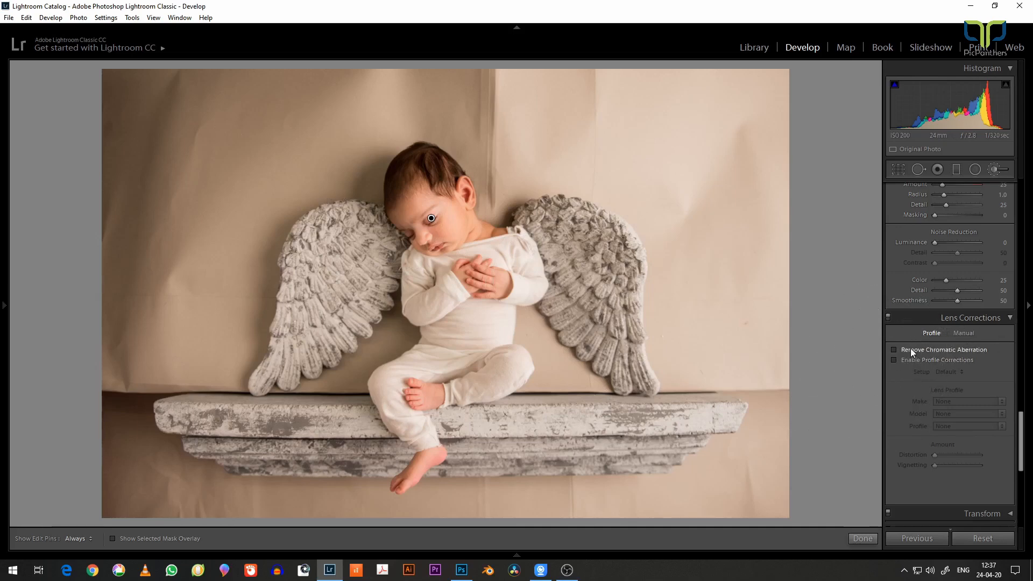
{"action": "left_click", "coordinate": [894, 349]}
{"action": "left_click", "coordinate": [894, 360]}
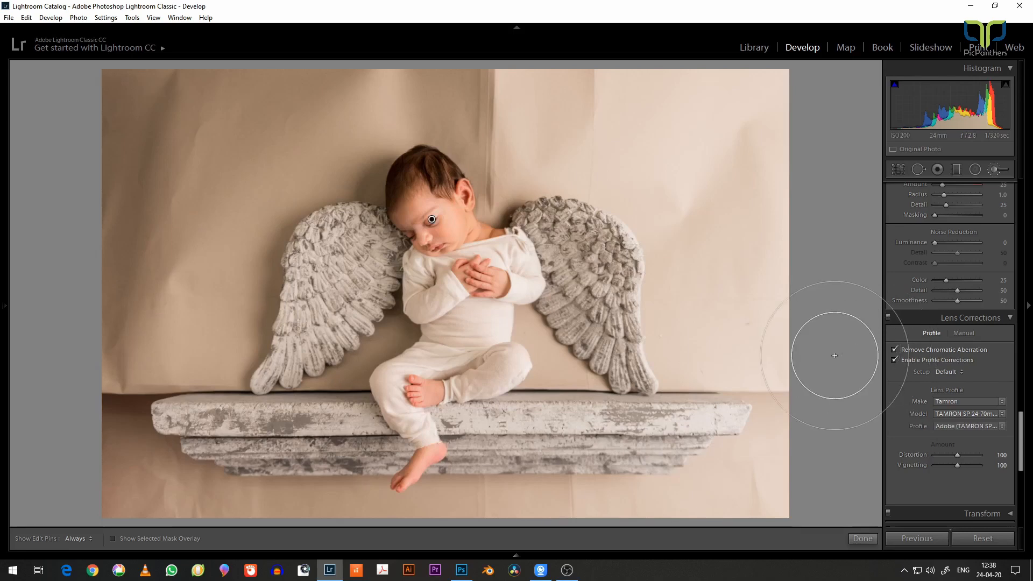
Darken the photo's edges with a Post-Crop Vignetting amount of -26 and leave the Adjustment Brush.
{"action": "scroll", "coordinate": [918, 432], "scroll_direction": "down", "scroll_amount": 3}
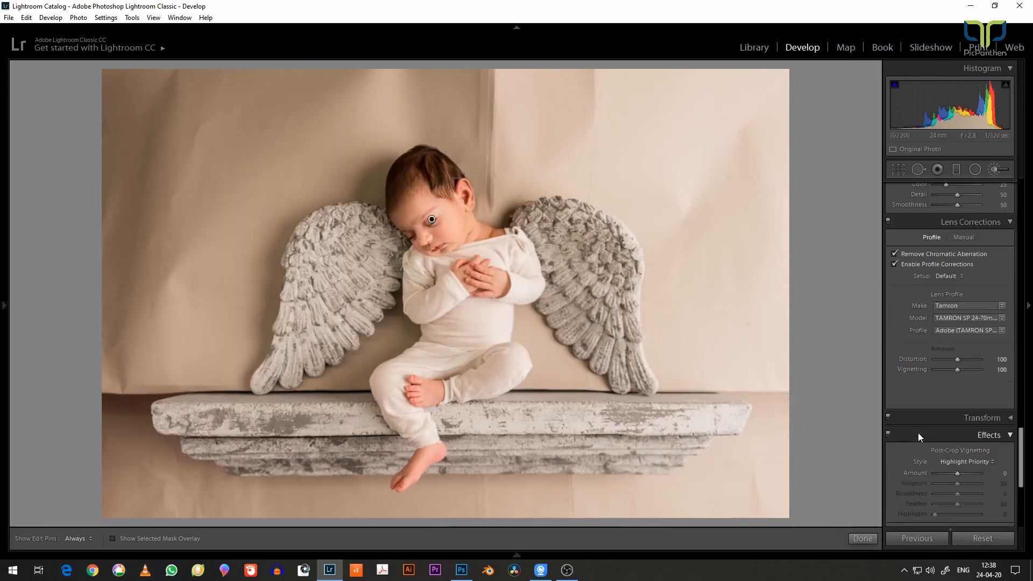
{"action": "left_click", "coordinate": [918, 433]}
{"action": "left_click_drag", "start_coordinate": [957, 378], "coordinate": [950, 380]}
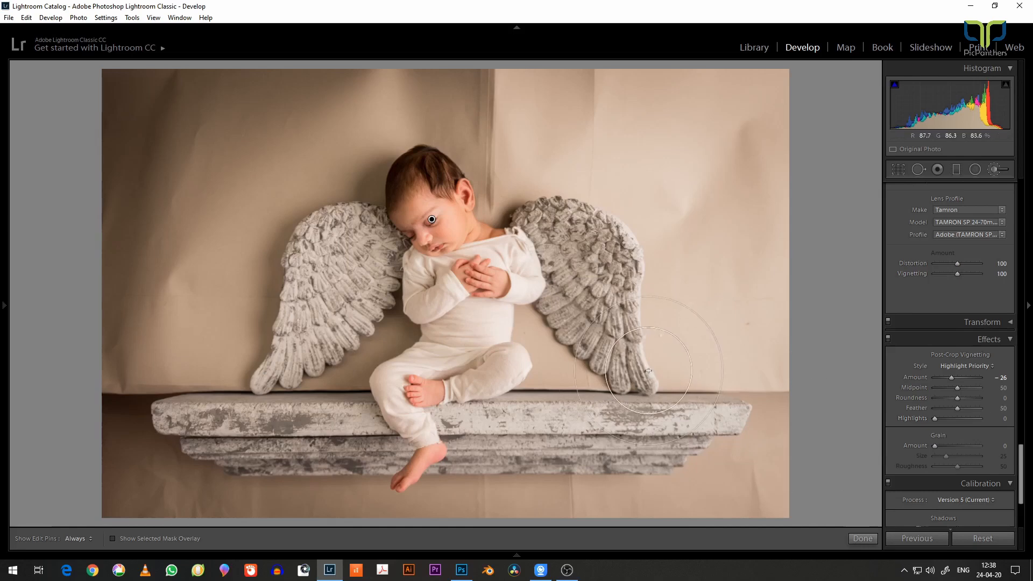
{"action": "key", "text": "Escape"}
Send the developed photo to Adobe Photoshop CC 2019 for editing, opening it despite the Camera Raw version notice.
{"action": "right_click", "coordinate": [520, 198]}
{"action": "mouse_move", "coordinate": [572, 292]}
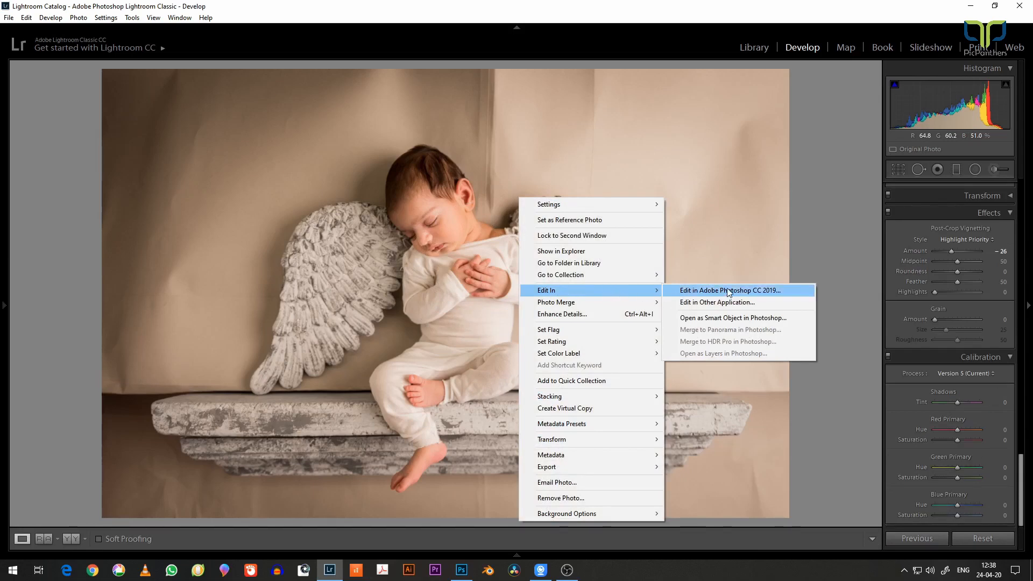
{"action": "left_click", "coordinate": [773, 290]}
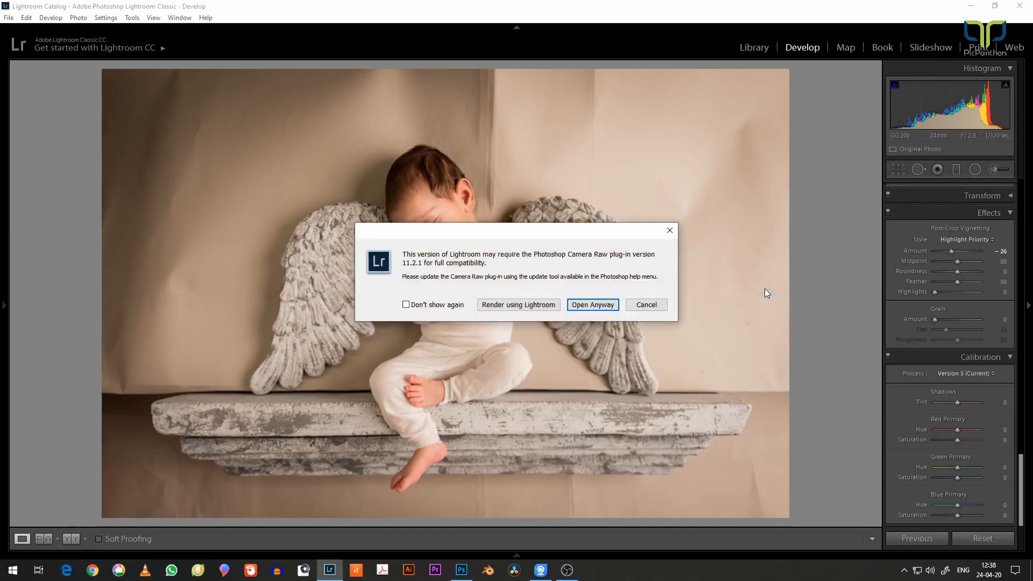
{"action": "left_click", "coordinate": [592, 302]}
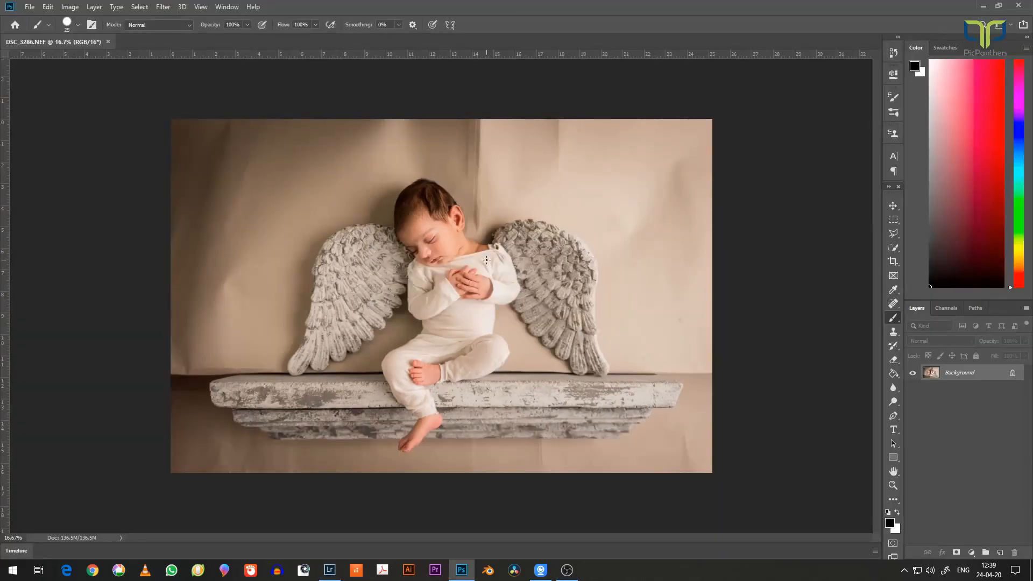
Unlock the Background layer and duplicate it as a working copy.
{"action": "key", "text": "ctrl+plus"}
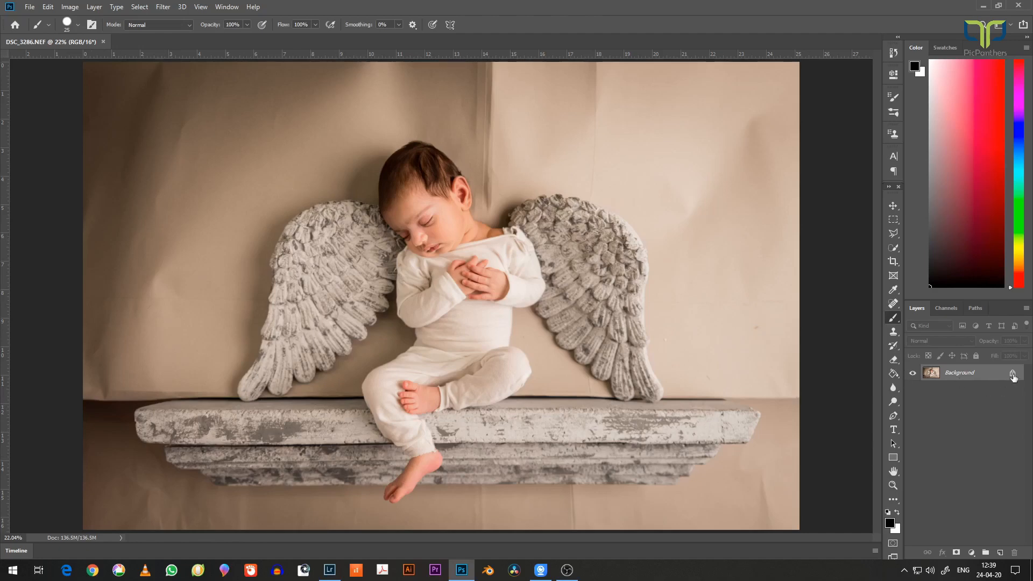
{"action": "left_click", "coordinate": [1013, 373]}
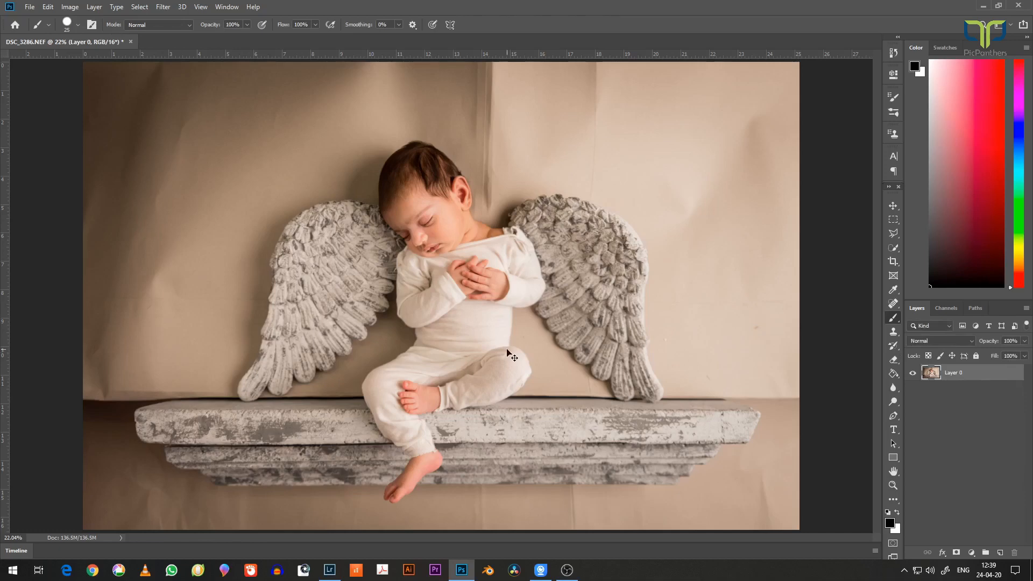
{"action": "key", "text": "ctrl+j"}
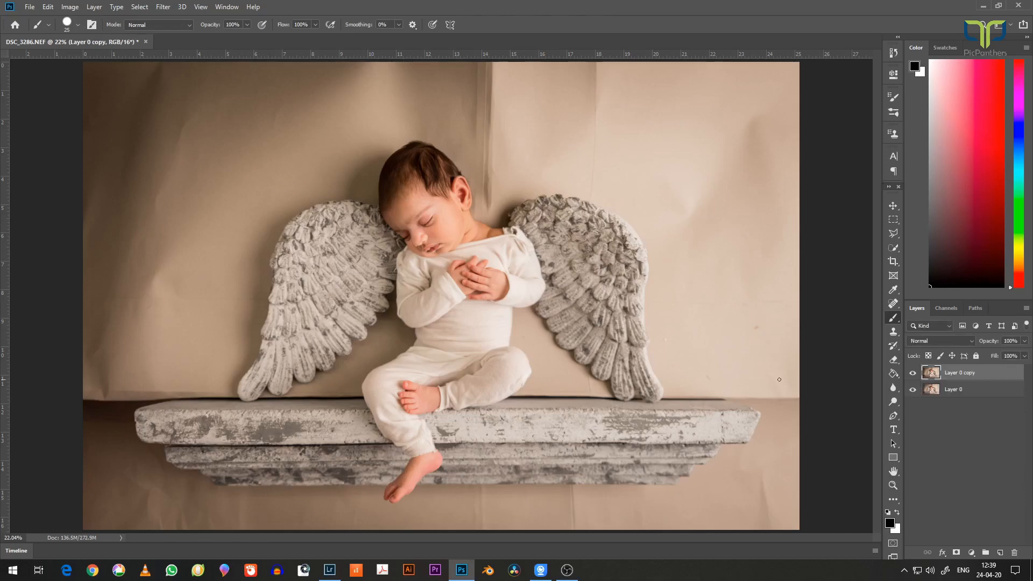
{"action": "right_click", "coordinate": [977, 373]}
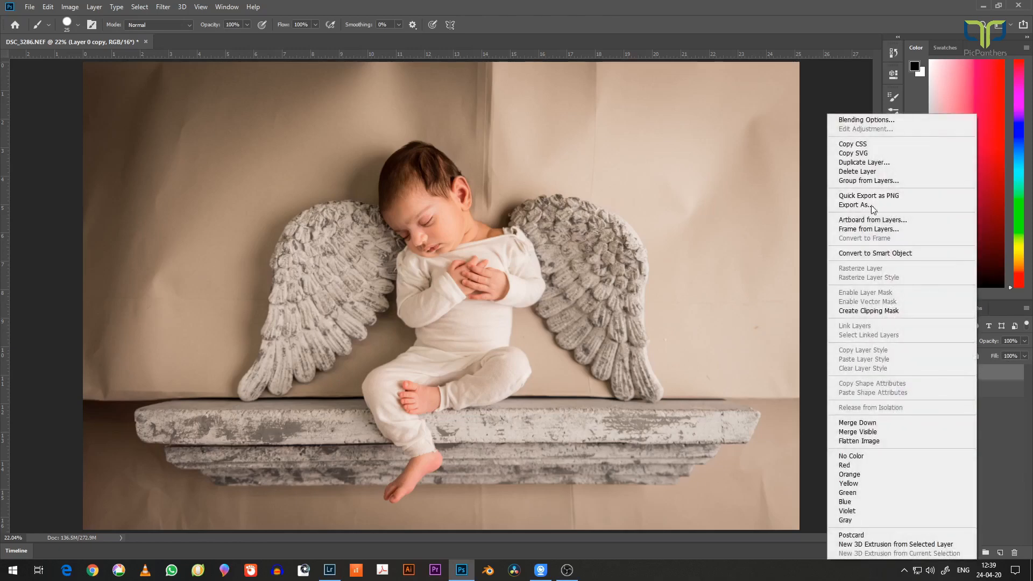
{"action": "left_click", "coordinate": [1018, 434]}
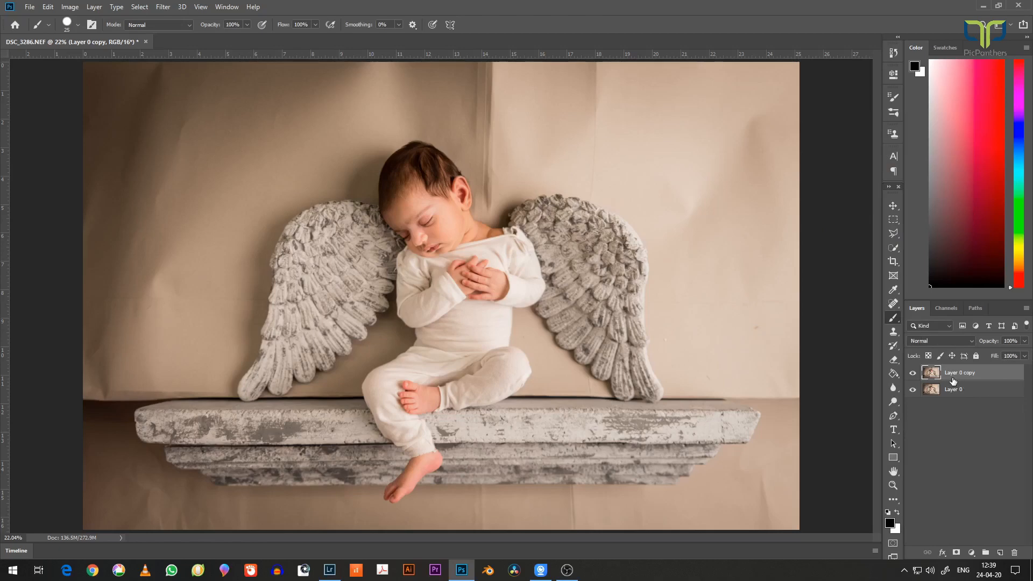
Heal the vertical creases in the upper backdrop on both sides of the baby with the content-aware Spot Healing Brush.
{"action": "left_click", "coordinate": [893, 305]}
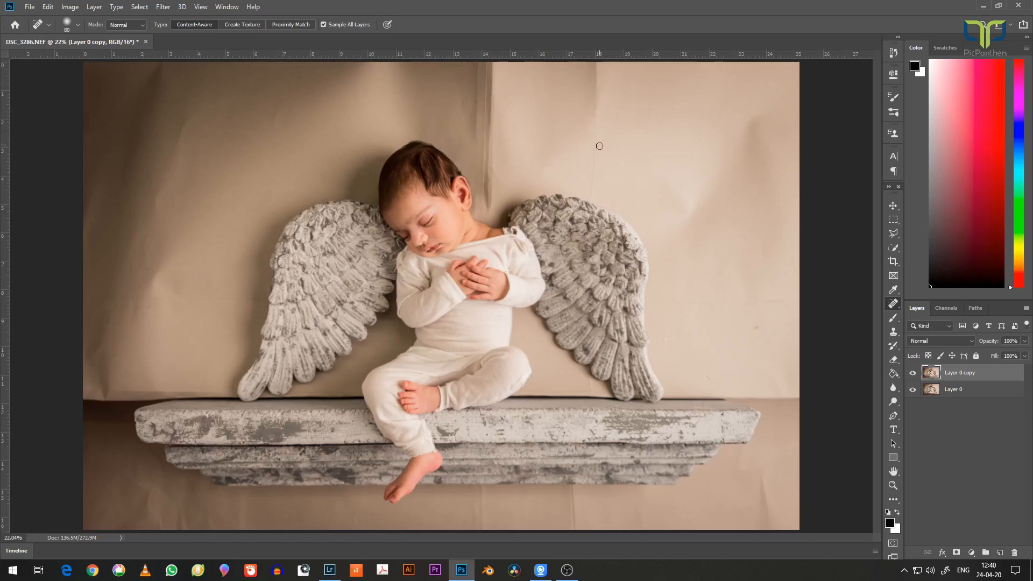
{"action": "left_click_drag", "start_coordinate": [593, 189], "coordinate": [592, 143]}
{"action": "left_click_drag", "start_coordinate": [599, 132], "coordinate": [593, 65]}
{"action": "left_click_drag", "start_coordinate": [278, 104], "coordinate": [275, 152]}
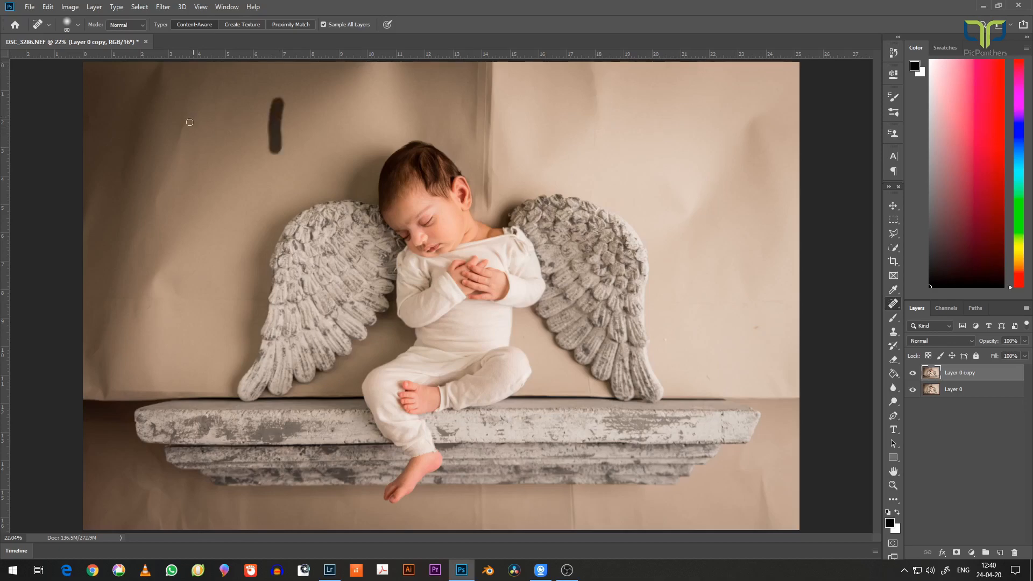
{"action": "left_click_drag", "start_coordinate": [193, 117], "coordinate": [149, 219]}
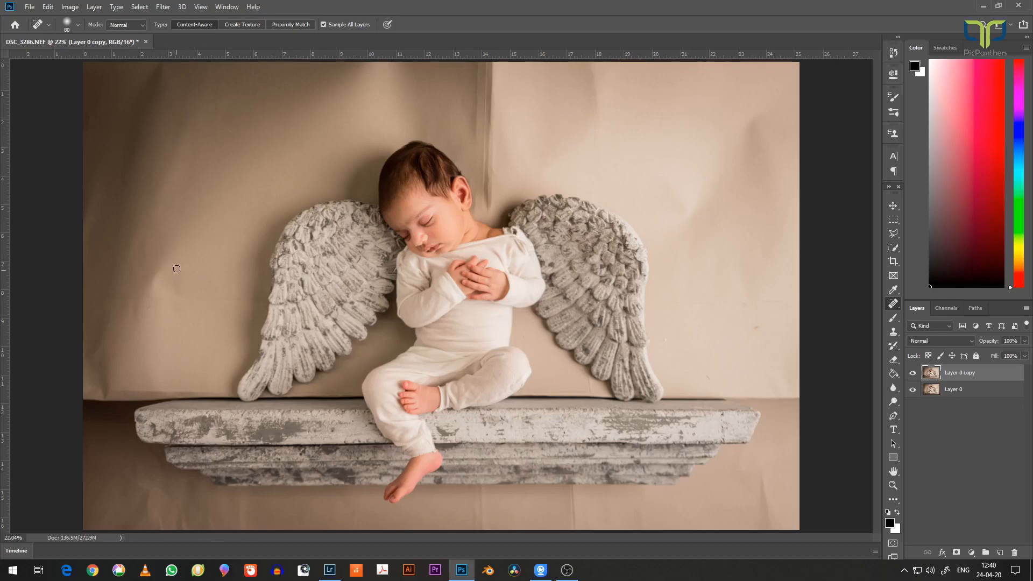
Heal the backdrop creases outside the left wing and the long vertical fold beside the baby's head.
{"action": "mouse_move", "coordinate": [166, 265]}
{"action": "left_mouse_down"}
{"action": "mouse_move", "coordinate": [144, 294]}
{"action": "mouse_move", "coordinate": [171, 295]}
{"action": "mouse_move", "coordinate": [121, 295]}
{"action": "left_mouse_up"}
{"action": "left_click_drag", "start_coordinate": [244, 298], "coordinate": [123, 299]}
{"action": "mouse_move", "coordinate": [165, 257]}
{"action": "left_mouse_down"}
{"action": "mouse_move", "coordinate": [144, 292]}
{"action": "mouse_move", "coordinate": [170, 262]}
{"action": "mouse_move", "coordinate": [168, 271]}
{"action": "mouse_move", "coordinate": [149, 243]}
{"action": "mouse_move", "coordinate": [149, 253]}
{"action": "left_mouse_up"}
{"action": "mouse_move", "coordinate": [94, 332]}
{"action": "left_mouse_down"}
{"action": "mouse_move", "coordinate": [106, 369]}
{"action": "mouse_move", "coordinate": [104, 389]}
{"action": "mouse_move", "coordinate": [94, 389]}
{"action": "mouse_move", "coordinate": [225, 394]}
{"action": "mouse_move", "coordinate": [207, 384]}
{"action": "mouse_move", "coordinate": [134, 399]}
{"action": "left_mouse_up"}
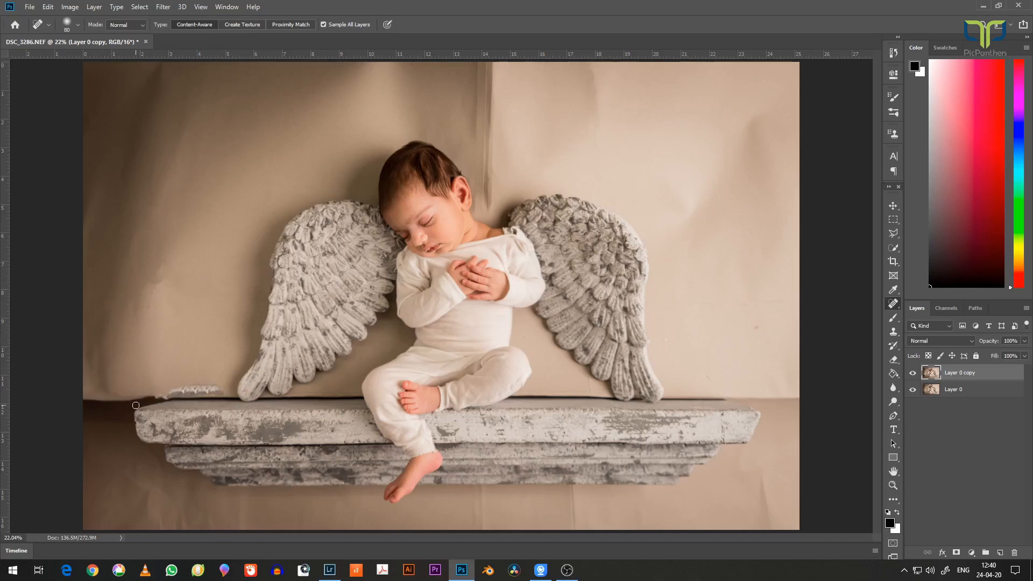
{"action": "mouse_move", "coordinate": [490, 206]}
{"action": "left_mouse_down"}
{"action": "mouse_move", "coordinate": [504, 194]}
{"action": "mouse_move", "coordinate": [490, 65]}
{"action": "left_mouse_up"}
{"action": "left_click_drag", "start_coordinate": [490, 184], "coordinate": [490, 62]}
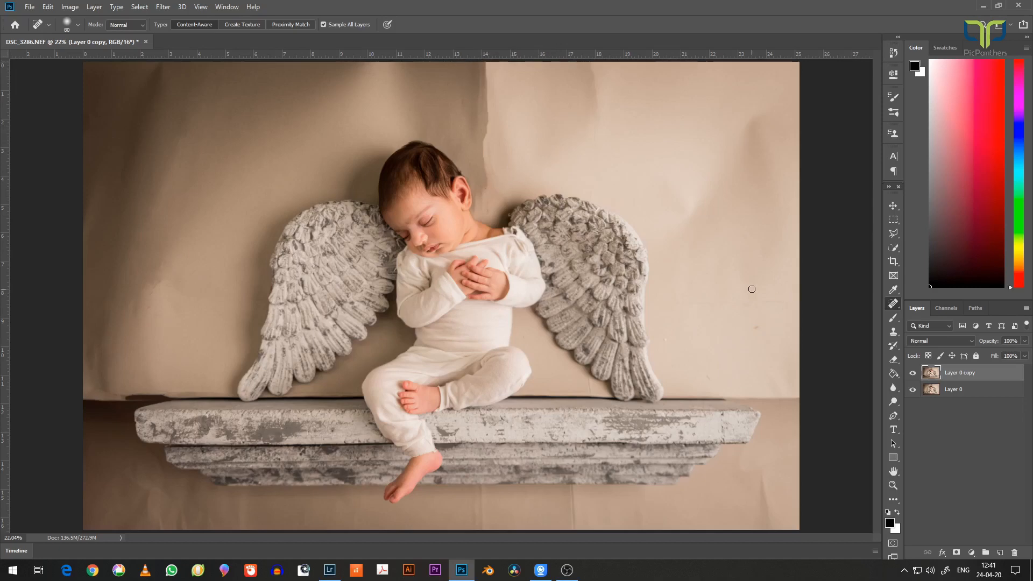
Patch the vertical fold beside the baby's head with smooth backdrop from the right using the Patch tool.
{"action": "right_click", "coordinate": [894, 303]}
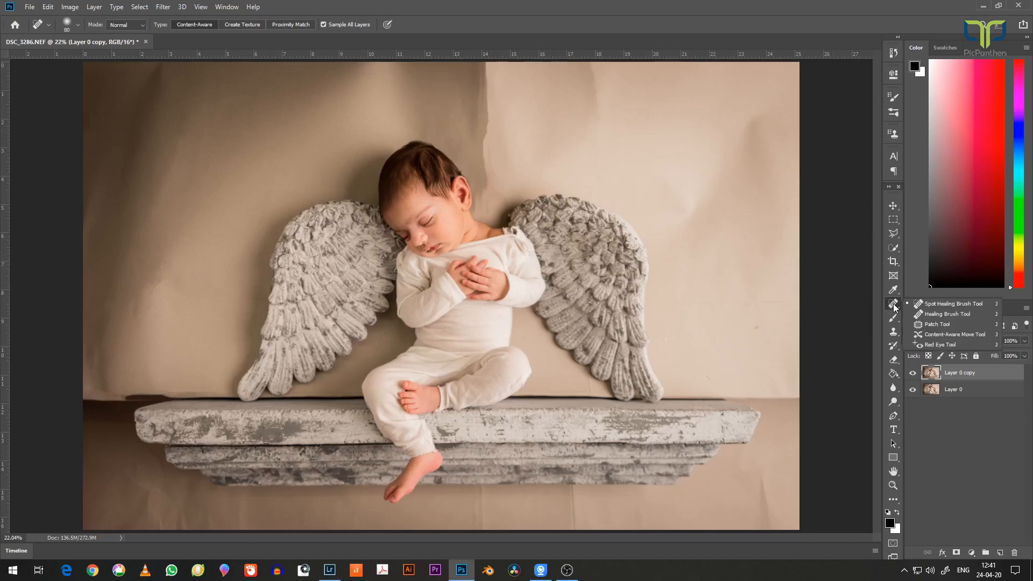
{"action": "left_click", "coordinate": [947, 324]}
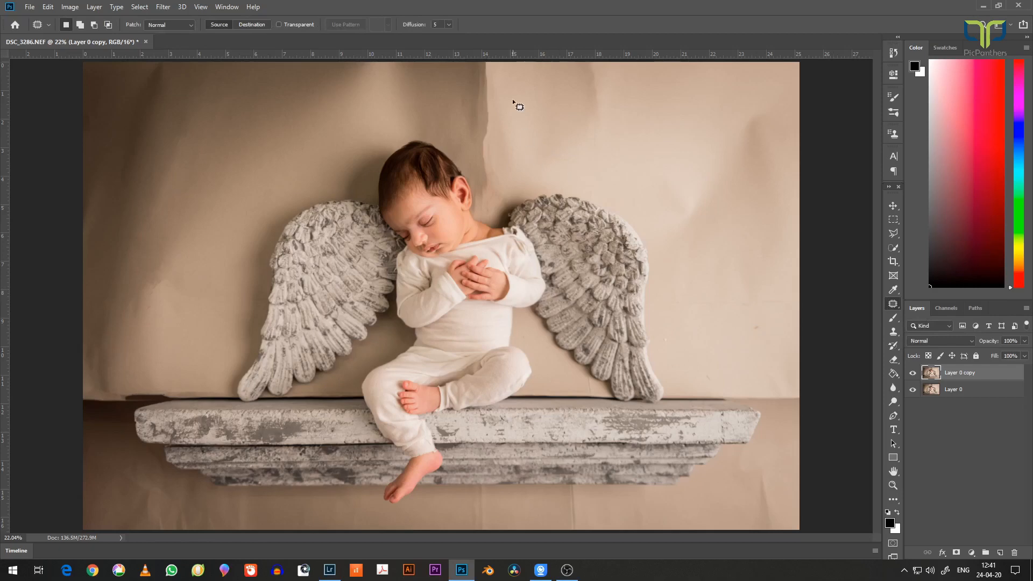
{"action": "mouse_move", "coordinate": [493, 63]}
{"action": "left_mouse_down"}
{"action": "mouse_move", "coordinate": [505, 180]}
{"action": "mouse_move", "coordinate": [481, 210]}
{"action": "mouse_move", "coordinate": [467, 81]}
{"action": "mouse_move", "coordinate": [475, 64]}
{"action": "mouse_move", "coordinate": [494, 63]}
{"action": "left_mouse_up"}
{"action": "mouse_move", "coordinate": [500, 121]}
{"action": "left_mouse_down"}
{"action": "mouse_move", "coordinate": [710, 140]}
{"action": "mouse_move", "coordinate": [670, 129]}
{"action": "left_mouse_up"}
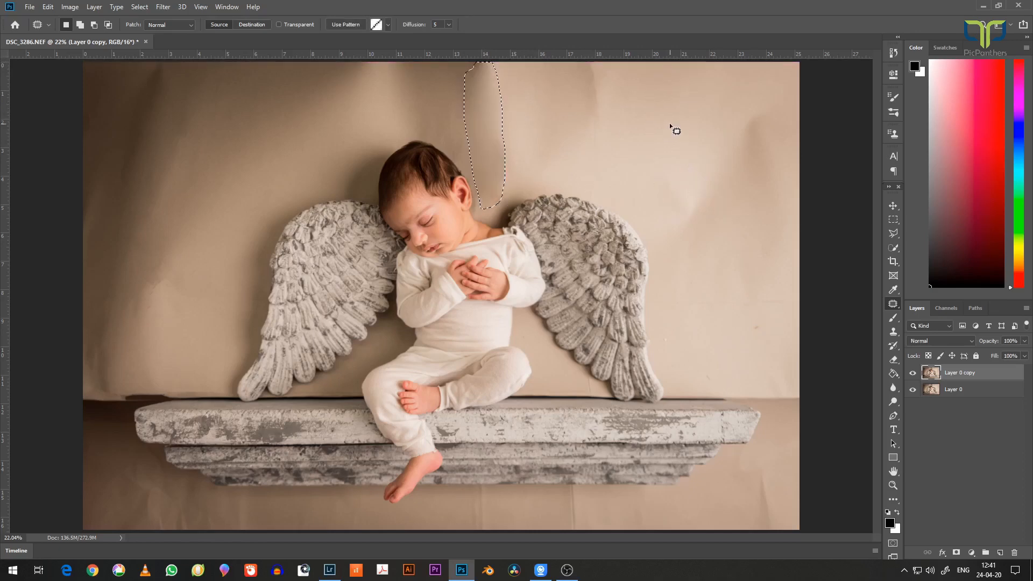
{"action": "key", "text": "ctrl+d"}
{"action": "mouse_move", "coordinate": [489, 139]}
{"action": "left_mouse_down"}
{"action": "mouse_move", "coordinate": [506, 138]}
{"action": "mouse_move", "coordinate": [517, 179]}
{"action": "mouse_move", "coordinate": [491, 141]}
{"action": "left_mouse_up"}
{"action": "left_click_drag", "start_coordinate": [506, 157], "coordinate": [678, 139]}
{"action": "key", "text": "ctrl+d"}
Patch the remaining creases across the upper-right backdrop with nearby smooth areas.
{"action": "left_click_drag", "start_coordinate": [579, 78], "coordinate": [586, 65]}
{"action": "left_click_drag", "start_coordinate": [598, 96], "coordinate": [674, 109]}
{"action": "key", "text": "ctrl+d"}
{"action": "left_click_drag", "start_coordinate": [748, 115], "coordinate": [753, 119]}
{"action": "left_click_drag", "start_coordinate": [756, 142], "coordinate": [750, 219]}
{"action": "key", "text": "ctrl+d"}
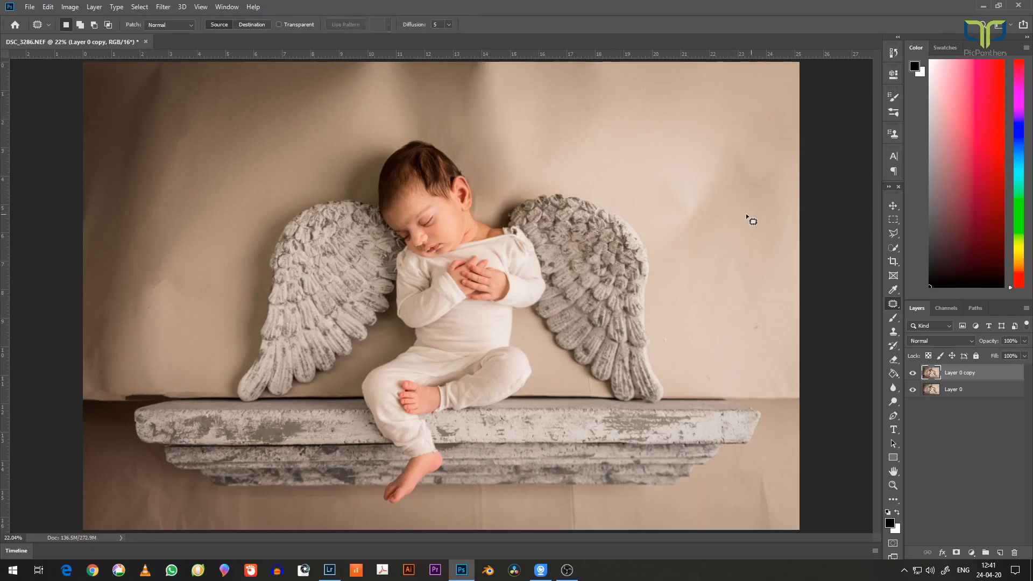
{"action": "left_click_drag", "start_coordinate": [711, 162], "coordinate": [709, 166]}
{"action": "left_click_drag", "start_coordinate": [689, 199], "coordinate": [733, 202]}
Patch the creases outside the left wing and in the photo's upper-left backdrop.
{"action": "left_click_drag", "start_coordinate": [171, 258], "coordinate": [178, 269]}
{"action": "left_click_drag", "start_coordinate": [154, 295], "coordinate": [226, 208]}
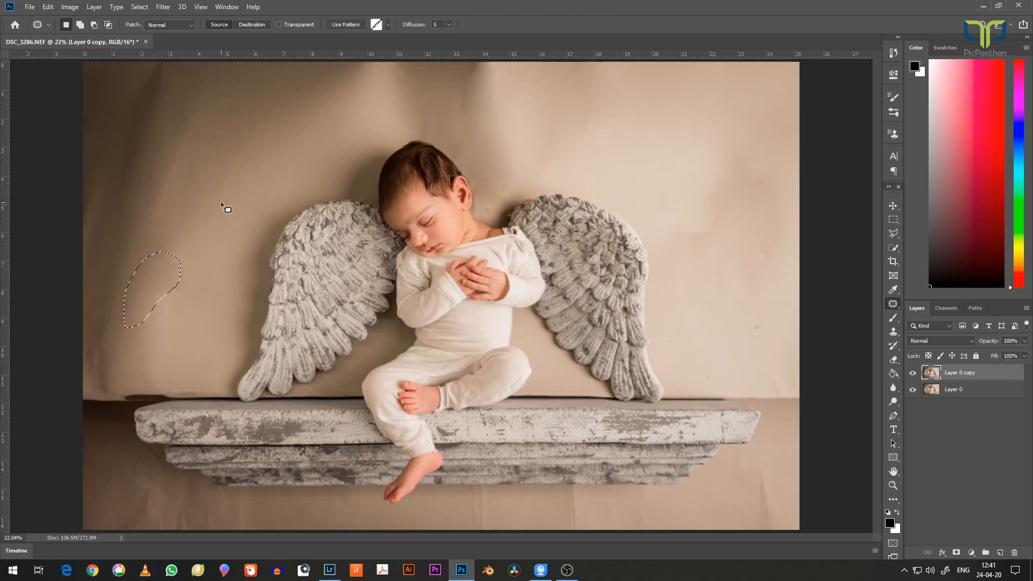
{"action": "left_click_drag", "start_coordinate": [175, 177], "coordinate": [179, 186]}
{"action": "left_click_drag", "start_coordinate": [157, 215], "coordinate": [203, 204]}
{"action": "key", "text": "ctrl+d"}
{"action": "left_click_drag", "start_coordinate": [174, 70], "coordinate": [177, 81]}
{"action": "left_click_drag", "start_coordinate": [152, 145], "coordinate": [190, 140]}
{"action": "key", "text": "ctrl+d"}
Smooth the uneven backdrop patches along the photo's left edge above the shelf with the Patch tool.
{"action": "left_click_drag", "start_coordinate": [122, 325], "coordinate": [125, 314]}
{"action": "left_click_drag", "start_coordinate": [110, 323], "coordinate": [167, 258]}
{"action": "left_click_drag", "start_coordinate": [175, 221], "coordinate": [193, 237]}
{"action": "left_click_drag", "start_coordinate": [129, 277], "coordinate": [134, 286]}
{"action": "left_click_drag", "start_coordinate": [116, 318], "coordinate": [189, 229]}
{"action": "left_click_drag", "start_coordinate": [113, 162], "coordinate": [105, 158]}
{"action": "left_click_drag", "start_coordinate": [104, 201], "coordinate": [168, 144]}
{"action": "key", "text": "ctrl+d"}
{"action": "mouse_move", "coordinate": [130, 355]}
{"action": "left_mouse_down"}
{"action": "mouse_move", "coordinate": [80, 343]}
{"action": "mouse_move", "coordinate": [148, 318]}
{"action": "left_mouse_up"}
{"action": "key", "text": "ctrl+d"}
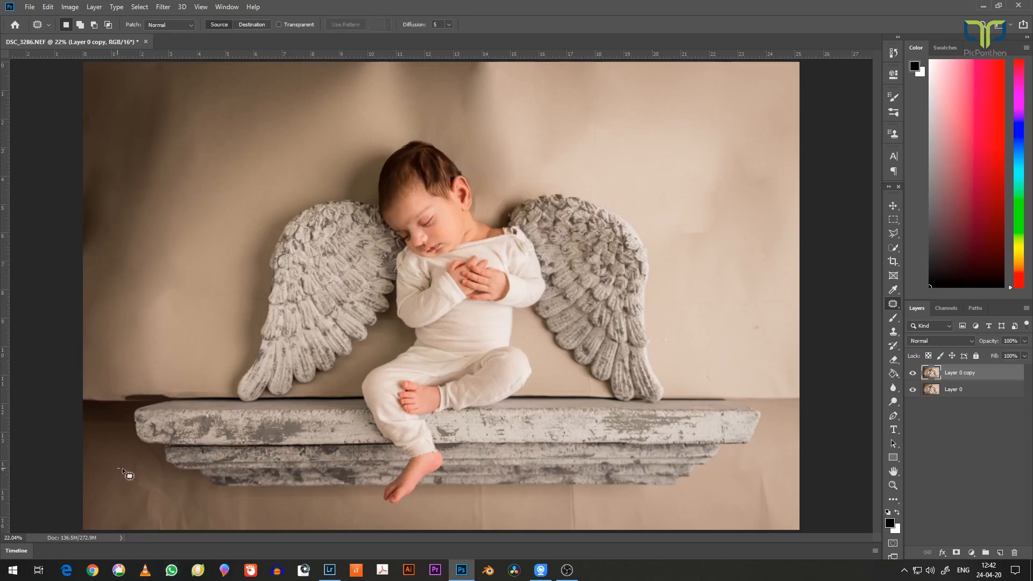
Patch the backdrop wrinkles below the left half of the shelf.
{"action": "left_click_drag", "start_coordinate": [143, 483], "coordinate": [139, 487]}
{"action": "left_click_drag", "start_coordinate": [154, 504], "coordinate": [137, 284]}
{"action": "key", "text": "ctrl+d"}
{"action": "mouse_move", "coordinate": [185, 495]}
{"action": "left_mouse_down"}
{"action": "mouse_move", "coordinate": [173, 510]}
{"action": "mouse_move", "coordinate": [185, 496]}
{"action": "left_mouse_up"}
{"action": "left_click_drag", "start_coordinate": [232, 511], "coordinate": [323, 509]}
{"action": "key", "text": "ctrl+d"}
Patch the uneven backdrop areas to the right of the right wing.
{"action": "left_click_drag", "start_coordinate": [692, 202], "coordinate": [677, 199]}
{"action": "left_click_drag", "start_coordinate": [702, 223], "coordinate": [764, 249]}
{"action": "key", "text": "ctrl+d"}
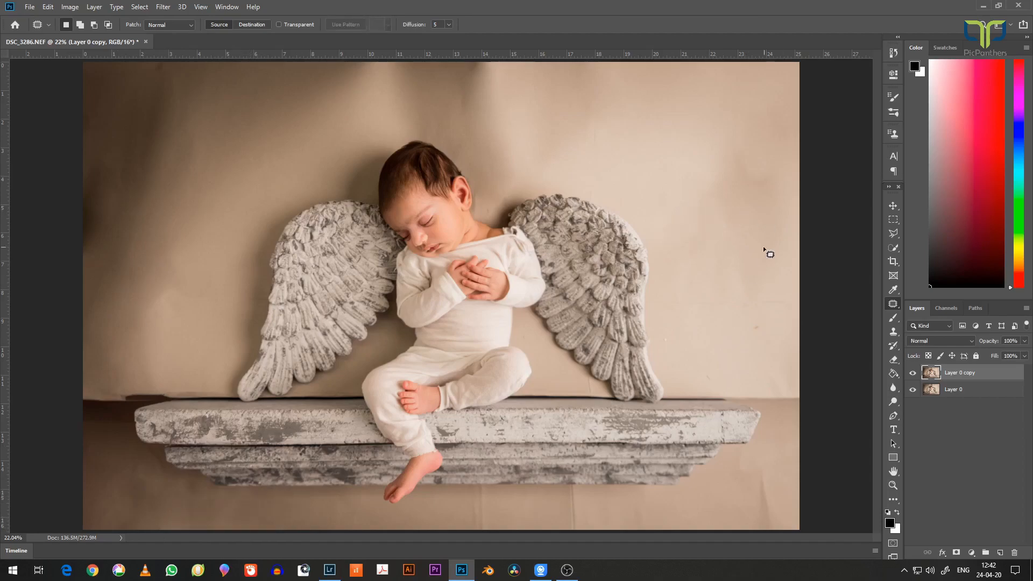
{"action": "left_click_drag", "start_coordinate": [748, 158], "coordinate": [733, 156]}
{"action": "key", "text": "ctrl+d"}
Patch the backdrop wrinkles below the shelf's right end and just under its middle.
{"action": "left_click_drag", "start_coordinate": [754, 476], "coordinate": [749, 484]}
{"action": "left_click_drag", "start_coordinate": [767, 503], "coordinate": [720, 503]}
{"action": "key", "text": "ctrl+d"}
{"action": "left_click_drag", "start_coordinate": [565, 489], "coordinate": [511, 506]}
{"action": "left_click_drag", "start_coordinate": [482, 490], "coordinate": [530, 501]}
{"action": "key", "text": "ctrl+d"}
Patch the small marks in the backdrop beside the right wing's lower tip.
{"action": "scroll", "coordinate": [656, 443], "scroll_direction": "up", "scroll_amount": 10}
{"action": "mouse_move", "coordinate": [702, 121]}
{"action": "left_mouse_down"}
{"action": "mouse_move", "coordinate": [695, 136]}
{"action": "mouse_move", "coordinate": [700, 124]}
{"action": "left_mouse_up"}
{"action": "left_click_drag", "start_coordinate": [790, 216], "coordinate": [784, 219]}
{"action": "left_click_drag", "start_coordinate": [800, 222], "coordinate": [777, 157]}
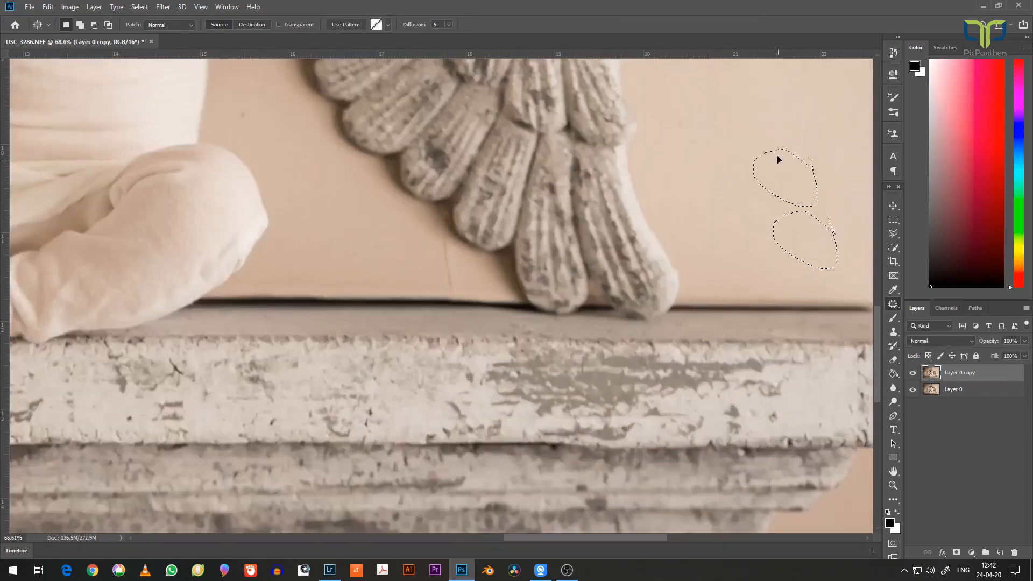
{"action": "key", "text": "ctrl+d"}
{"action": "left_click_drag", "start_coordinate": [673, 113], "coordinate": [670, 115]}
{"action": "left_click_drag", "start_coordinate": [685, 125], "coordinate": [775, 193]}
{"action": "right_click", "coordinate": [775, 193]}
{"action": "left_click", "coordinate": [811, 99]}
Patch the crease and small dark speck in the backdrop between the baby's knee and the right wing.
{"action": "left_click_drag", "start_coordinate": [425, 227], "coordinate": [393, 252]}
{"action": "left_click_drag", "start_coordinate": [229, 107], "coordinate": [232, 107]}
{"action": "left_click_drag", "start_coordinate": [248, 119], "coordinate": [310, 197]}
{"action": "key", "text": "ctrl+d"}
Heal the dark line along the shelf's back edge under the right wing using a smaller Spot Healing Brush, undoing the first oversized stroke.
{"action": "right_click", "coordinate": [896, 303]}
{"action": "left_click", "coordinate": [943, 305]}
{"action": "left_click_drag", "start_coordinate": [464, 290], "coordinate": [242, 297]}
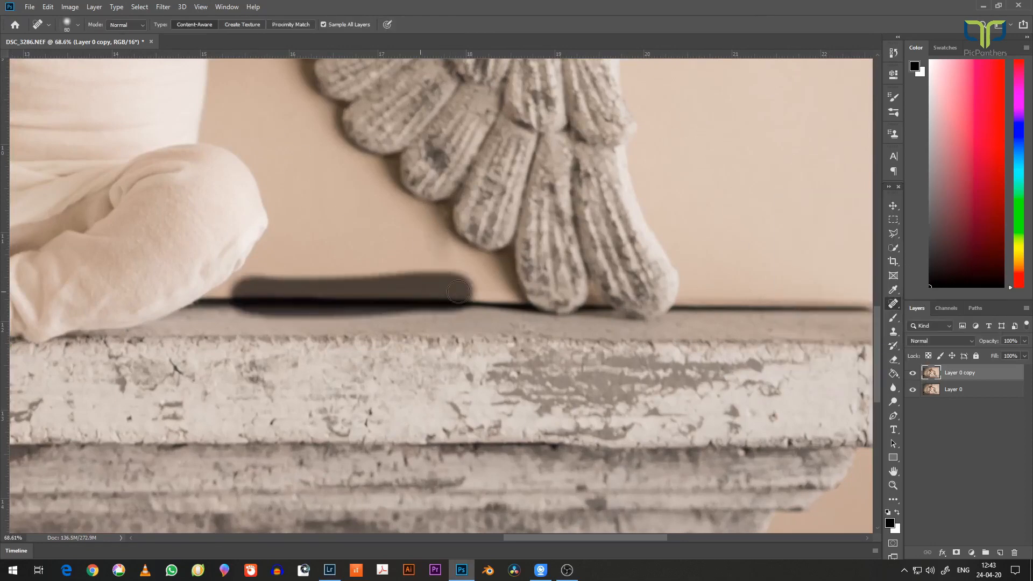
{"action": "key", "text": "ctrl+z"}
{"action": "key", "text": "bracketleft"}
{"action": "key", "text": "bracketleft"}
{"action": "mouse_move", "coordinate": [516, 305]}
{"action": "left_mouse_down"}
{"action": "mouse_move", "coordinate": [186, 302]}
{"action": "mouse_move", "coordinate": [742, 302]}
{"action": "left_mouse_up"}
{"action": "scroll", "coordinate": [258, 282], "scroll_direction": "right", "scroll_amount": 10}
{"action": "left_click_drag", "start_coordinate": [477, 79], "coordinate": [464, 86]}
Heal the dark line along the shelf's back edge between the baby's leg and the left wing.
{"action": "scroll", "coordinate": [754, 285], "scroll_direction": "down", "scroll_amount": 10}
{"action": "scroll", "coordinate": [323, 302], "scroll_direction": "up", "scroll_amount": 11}
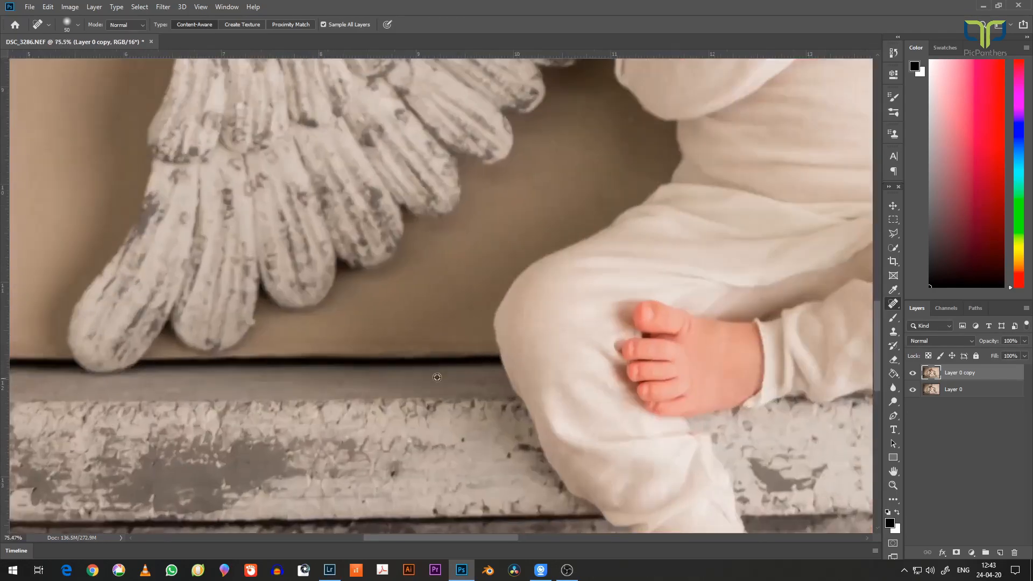
{"action": "left_click_drag", "start_coordinate": [494, 357], "coordinate": [142, 366]}
{"action": "scroll", "coordinate": [491, 358], "scroll_direction": "up", "scroll_amount": 5}
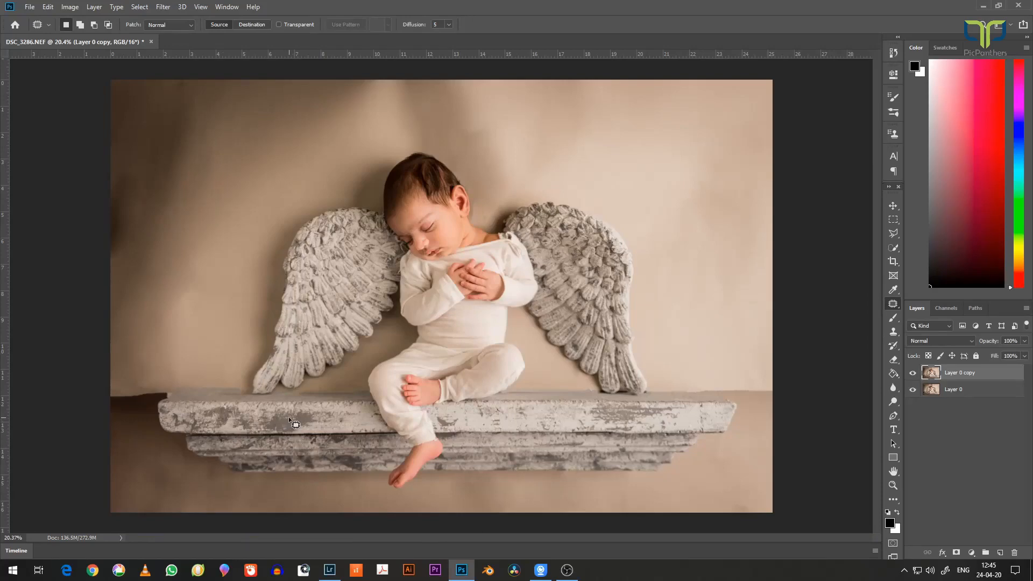
Clone clean backdrop over the grey smear above the shelf's left end with the Clone Stamp.
{"action": "scroll", "coordinate": [175, 441], "scroll_direction": "up", "scroll_amount": 5}
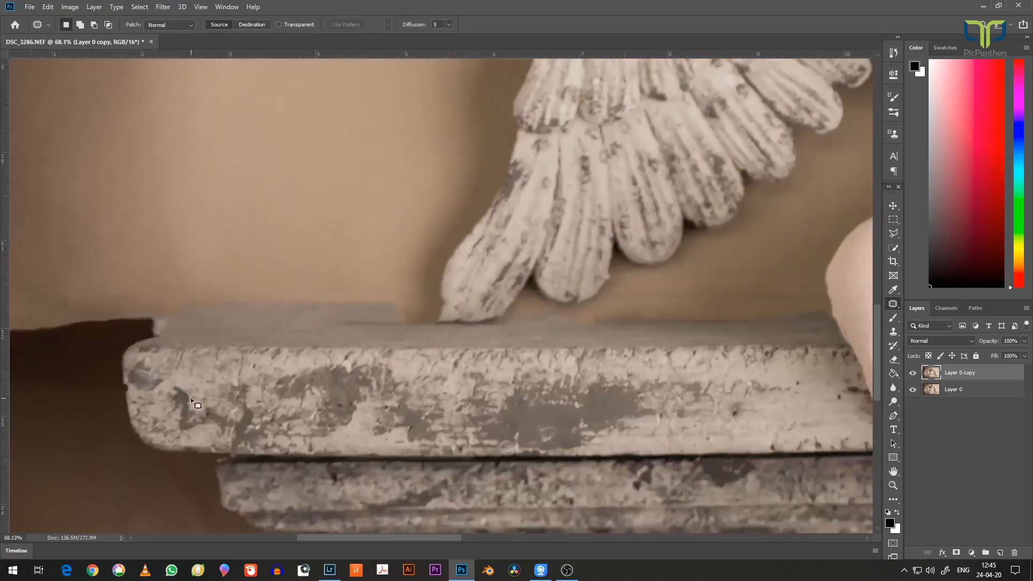
{"action": "scroll", "coordinate": [220, 402], "scroll_direction": "up", "scroll_amount": 1}
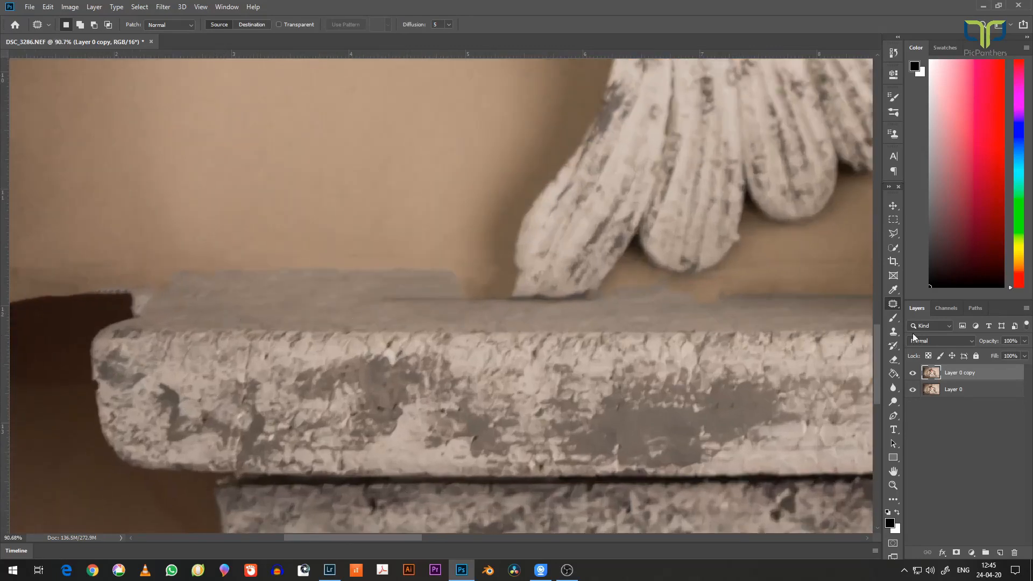
{"action": "right_click", "coordinate": [898, 306]}
{"action": "left_click", "coordinate": [928, 303]}
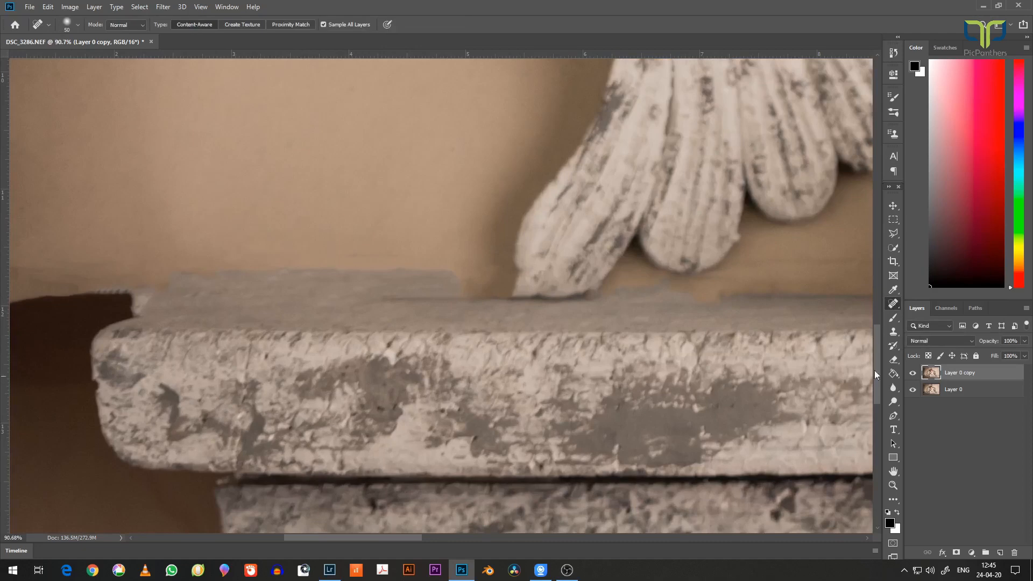
{"action": "left_click", "coordinate": [894, 334]}
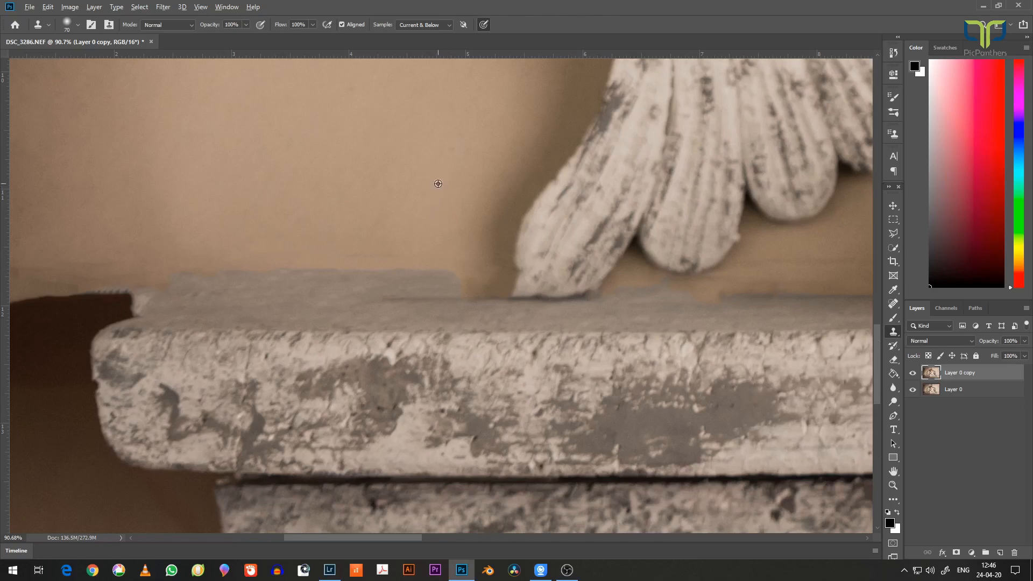
{"action": "left_click", "coordinate": [438, 183], "text": "alt"}
{"action": "left_click_drag", "start_coordinate": [465, 276], "coordinate": [198, 278]}
Clone the backdrop along its lower edge at the far left and over the smudges beneath the left wing.
{"action": "scroll", "coordinate": [590, 256], "scroll_direction": "down", "scroll_amount": 3}
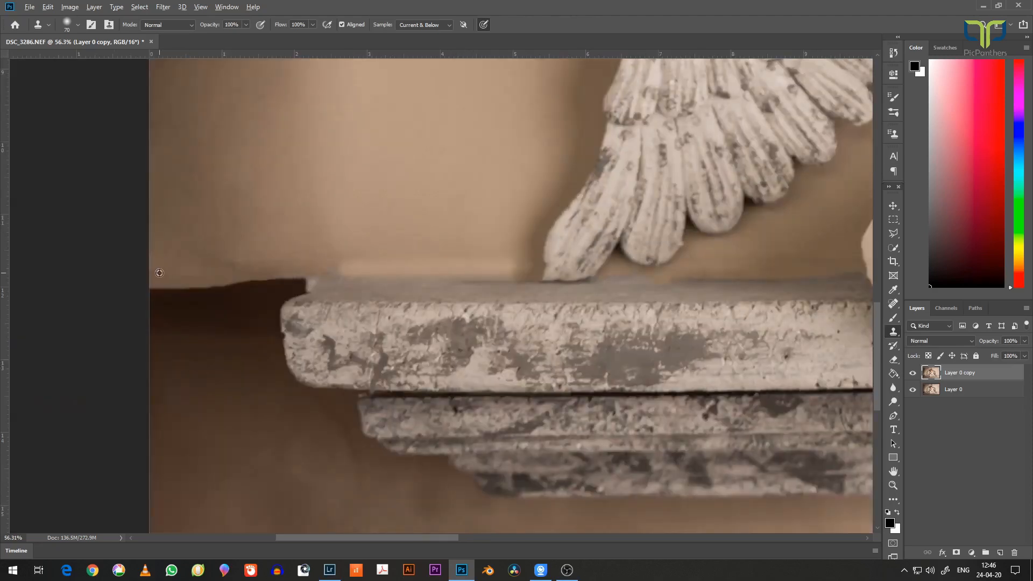
{"action": "left_click", "coordinate": [166, 281], "text": "alt"}
{"action": "left_click_drag", "start_coordinate": [156, 285], "coordinate": [504, 274]}
{"action": "scroll", "coordinate": [745, 291], "scroll_direction": "up", "scroll_amount": 5}
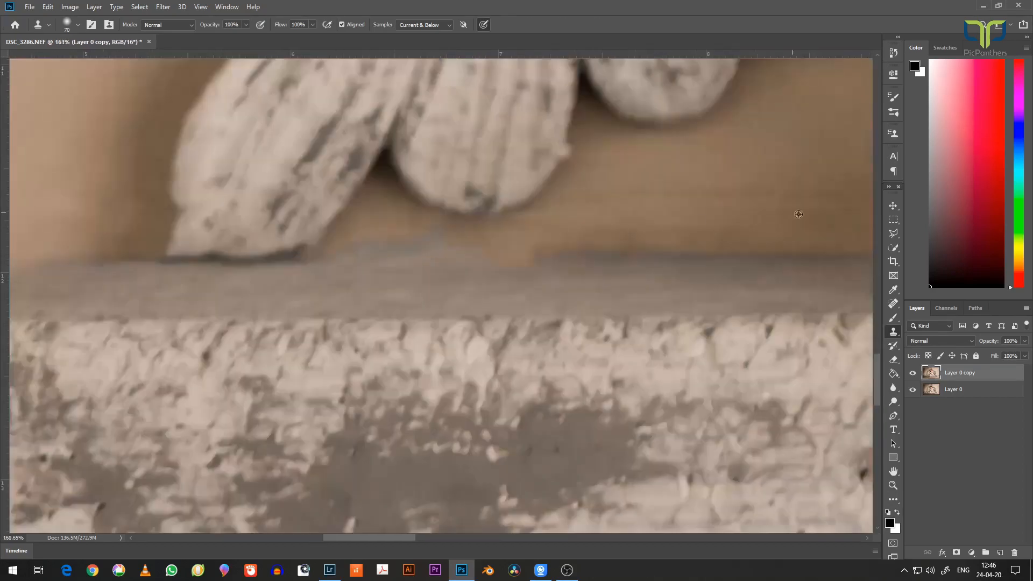
{"action": "left_click_drag", "start_coordinate": [410, 282], "coordinate": [831, 234]}
{"action": "mouse_move", "coordinate": [454, 204]}
{"action": "left_mouse_down"}
{"action": "mouse_move", "coordinate": [180, 222]}
{"action": "mouse_move", "coordinate": [538, 221]}
{"action": "left_mouse_up"}
Clone the backdrop cleanly along the shelf's back edge from the baby's knee to the photo's right border.
{"action": "scroll", "coordinate": [254, 240], "scroll_direction": "down", "scroll_amount": 10}
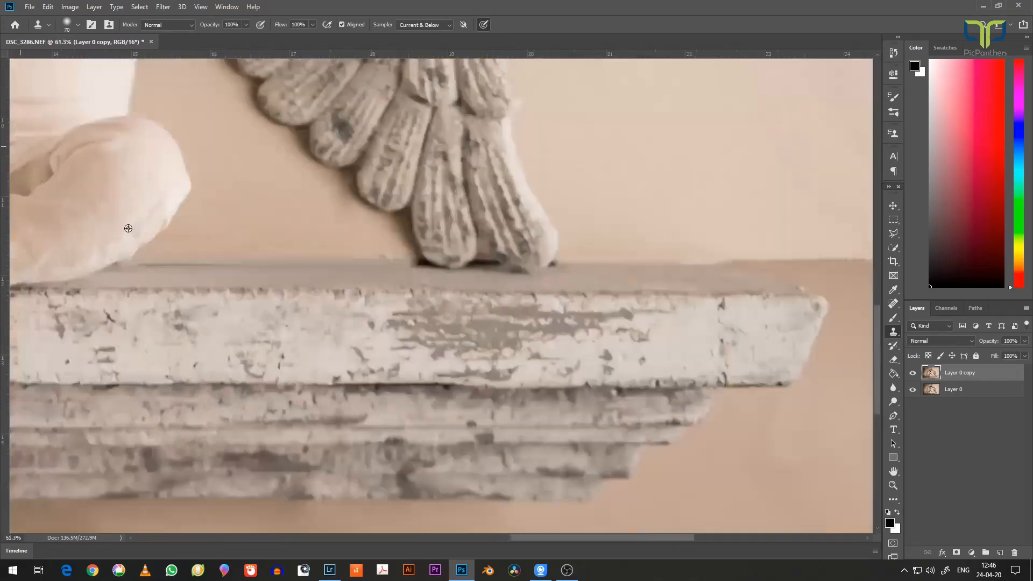
{"action": "scroll", "coordinate": [199, 249], "scroll_direction": "up", "scroll_amount": 5}
{"action": "left_click", "coordinate": [199, 248], "text": "alt"}
{"action": "left_click_drag", "start_coordinate": [565, 277], "coordinate": [179, 278]}
{"action": "scroll", "coordinate": [190, 272], "scroll_direction": "down", "scroll_amount": 5}
{"action": "scroll", "coordinate": [660, 280], "scroll_direction": "up", "scroll_amount": 5}
{"action": "left_click_drag", "start_coordinate": [708, 253], "coordinate": [397, 233]}
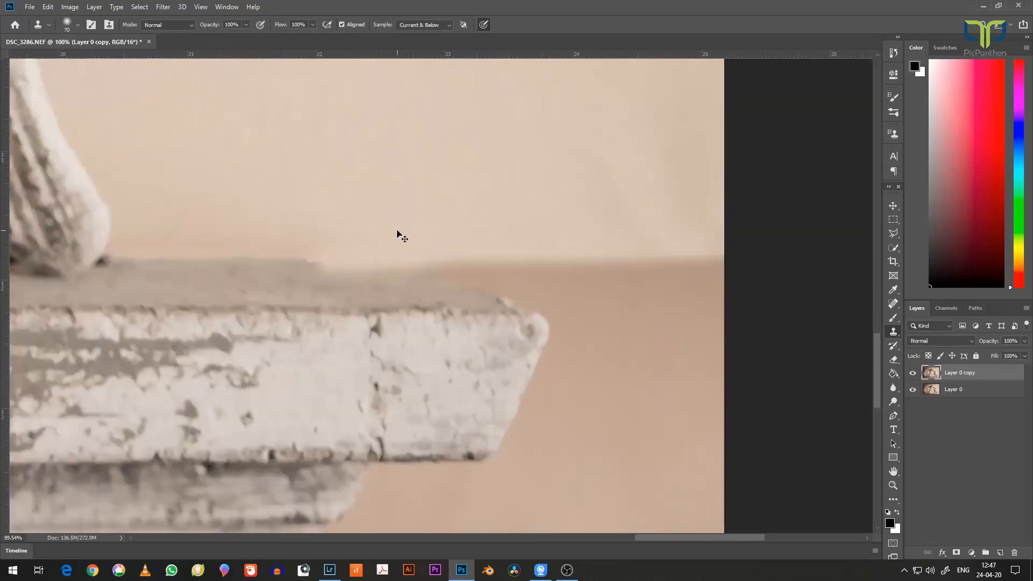
{"action": "left_click_drag", "start_coordinate": [181, 249], "coordinate": [705, 248]}
{"action": "scroll", "coordinate": [704, 247], "scroll_direction": "down", "scroll_amount": 5}
{"action": "scroll", "coordinate": [134, 402], "scroll_direction": "up", "scroll_amount": 5}
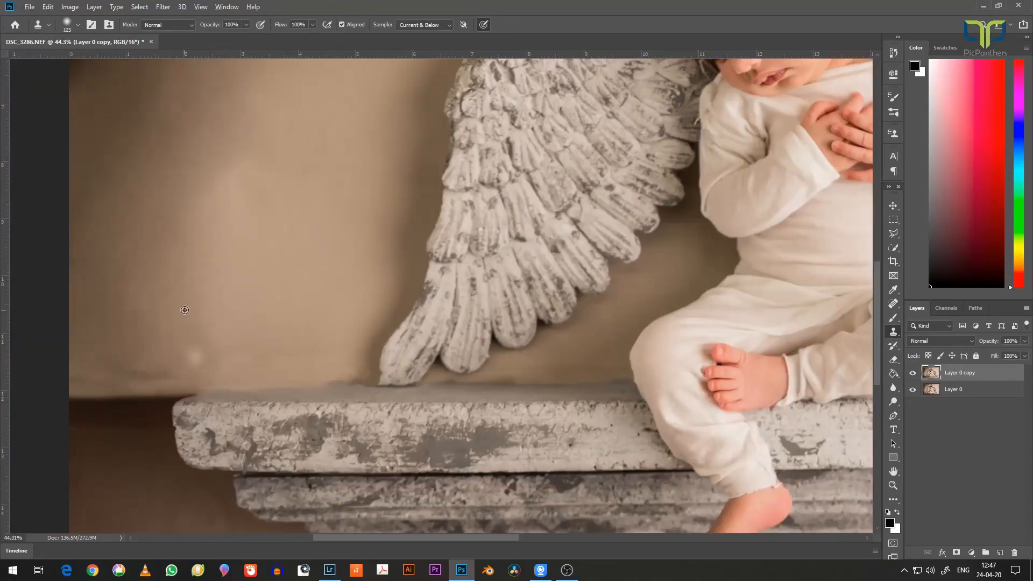
Merge the retouched copy down into Layer 0 and duplicate it as a fresh working copy.
{"action": "scroll", "coordinate": [121, 322], "scroll_direction": "down", "scroll_amount": 5}
{"action": "scroll", "coordinate": [504, 315], "scroll_direction": "up", "scroll_amount": 2}
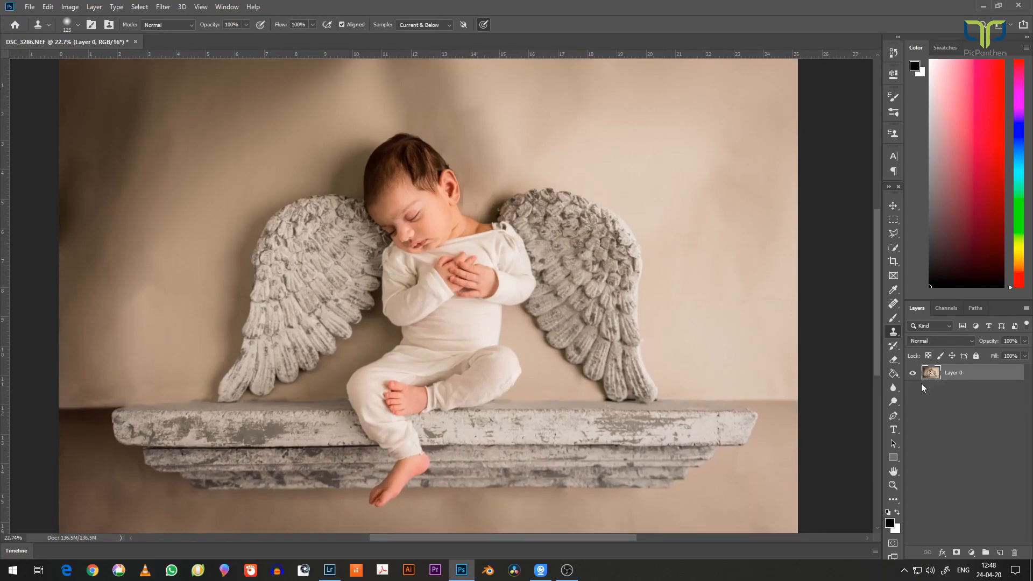
{"action": "key", "text": "ctrl+j"}
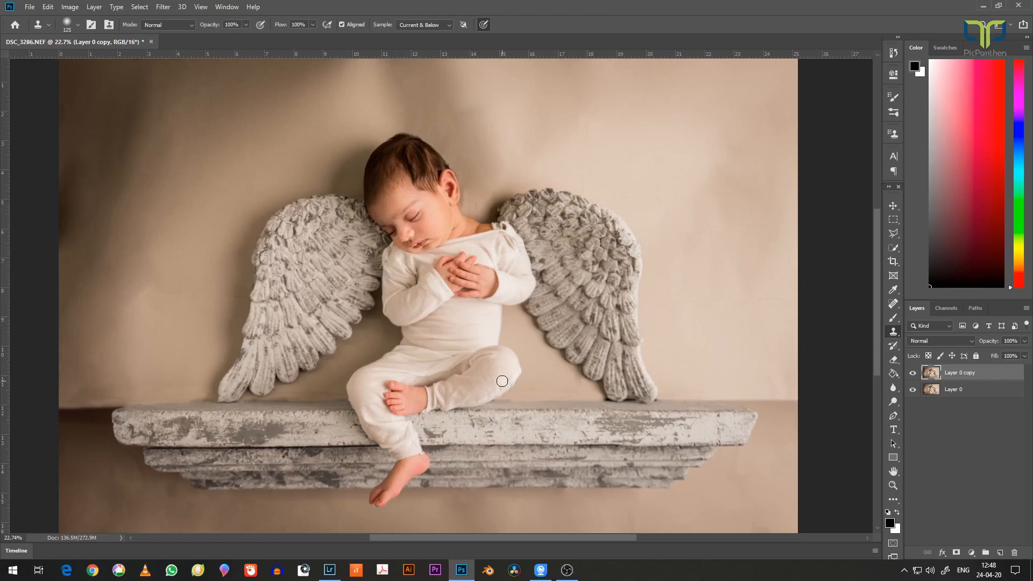
{"action": "key", "text": "ctrl+e"}
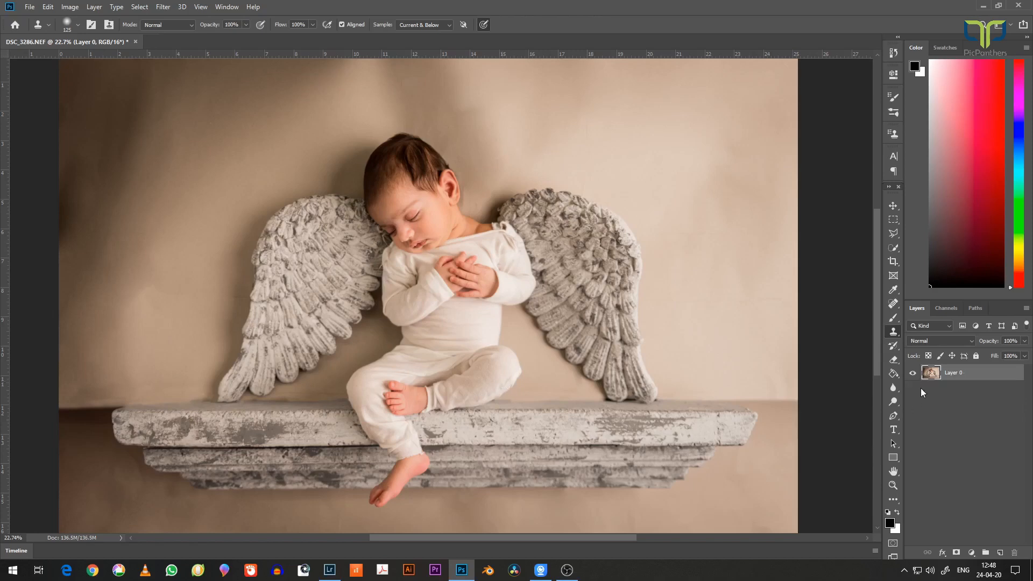
{"action": "key", "text": "ctrl+j"}
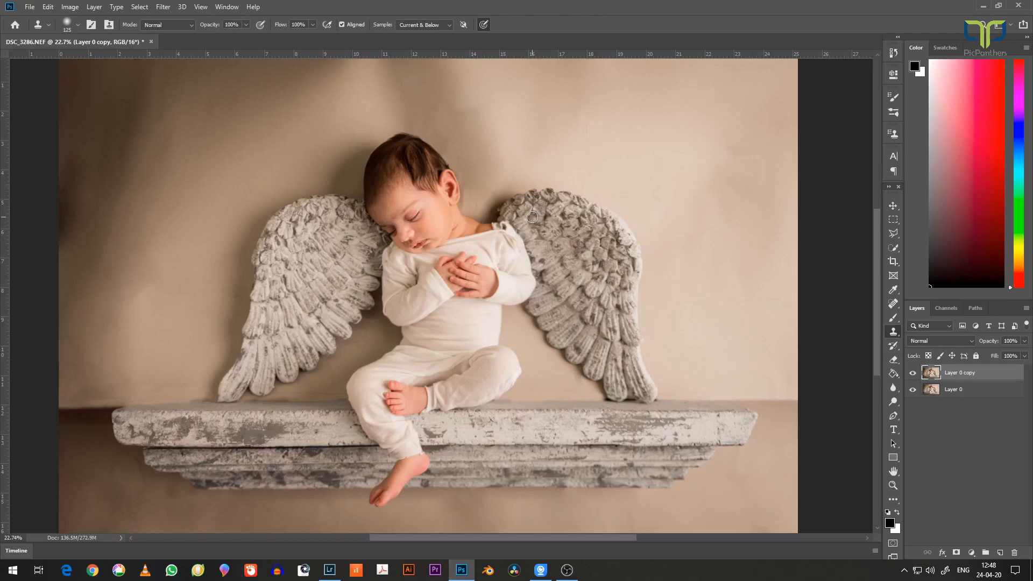
Reduce the Clone Stamp brush to 20 px for retouching the loose thread on the baby's trouser cuff.
{"action": "scroll", "coordinate": [532, 217], "scroll_direction": "up", "scroll_amount": 6}
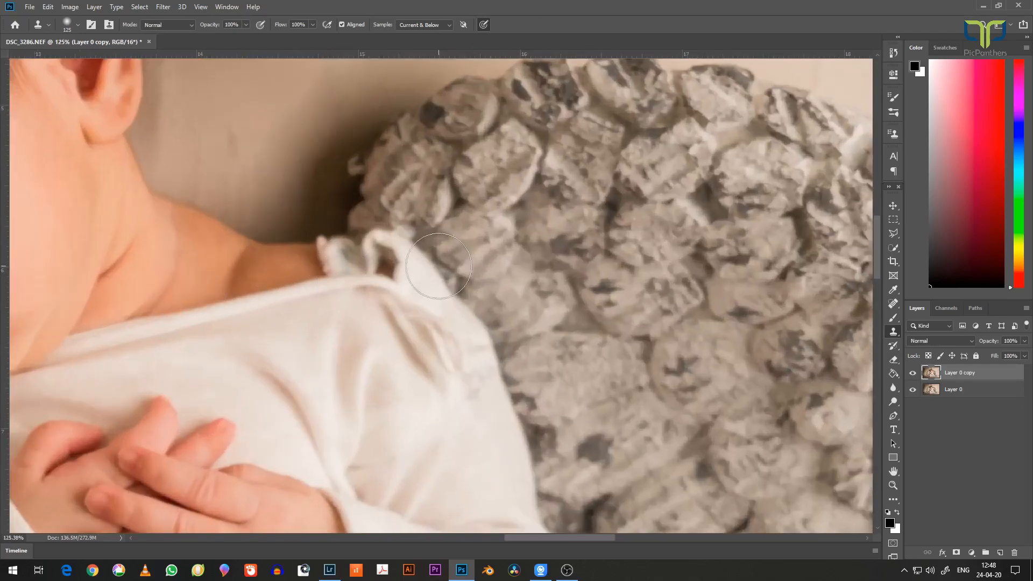
{"action": "scroll", "coordinate": [619, 282], "scroll_direction": "down", "scroll_amount": 3}
{"action": "scroll", "coordinate": [121, 377], "scroll_direction": "up", "scroll_amount": 2}
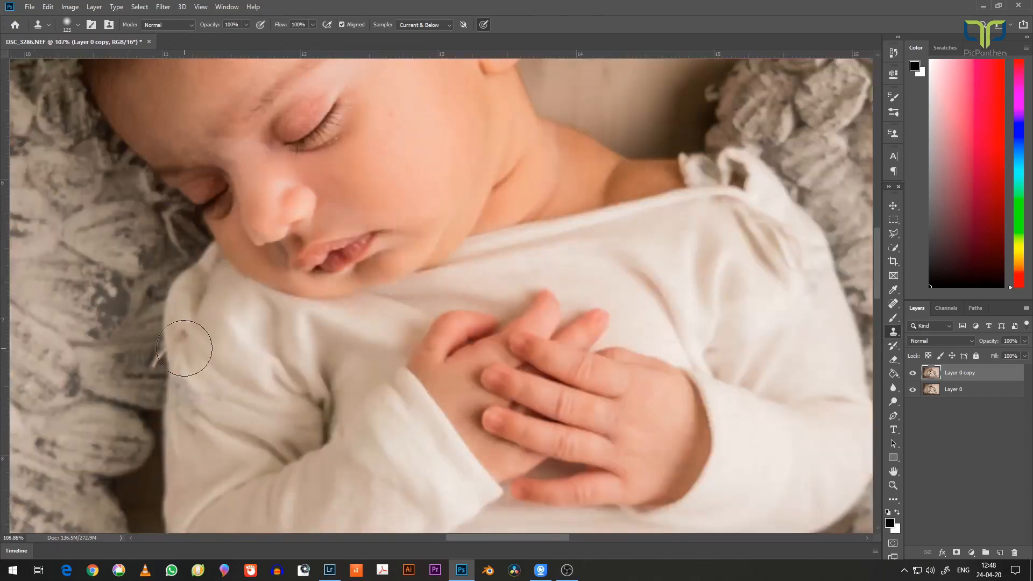
{"action": "scroll", "coordinate": [181, 328], "scroll_direction": "down", "scroll_amount": 5}
{"action": "scroll", "coordinate": [215, 434], "scroll_direction": "up", "scroll_amount": 7}
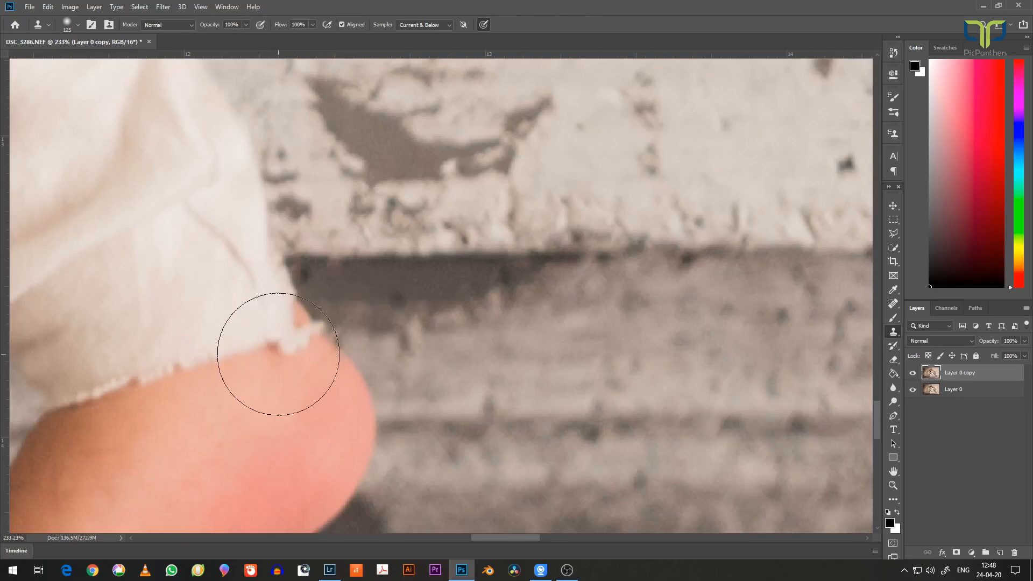
{"action": "key", "text": "bracketleft"}
{"action": "key", "text": "bracketleft"}
{"action": "key", "text": "bracketleft"}
{"action": "key", "text": "bracketleft"}
{"action": "key", "text": "bracketleft"}
{"action": "key", "text": "bracketleft"}
{"action": "key", "text": "bracketleft"}
{"action": "key", "text": "bracketleft"}
{"action": "key", "text": "bracketleft"}
{"action": "key", "text": "bracketleft"}
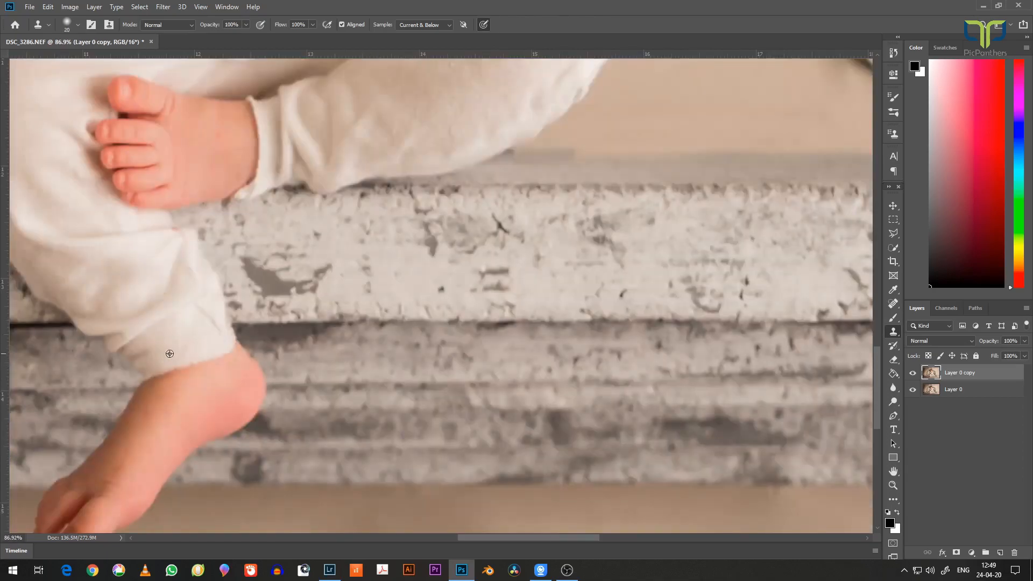
Clone the wing texture over the loose thread sticking out from the shirt's shoulder edge beneath the baby's face.
{"action": "scroll", "coordinate": [245, 232], "scroll_direction": "up", "scroll_amount": 5}
{"action": "scroll", "coordinate": [386, 344], "scroll_direction": "down", "scroll_amount": 6}
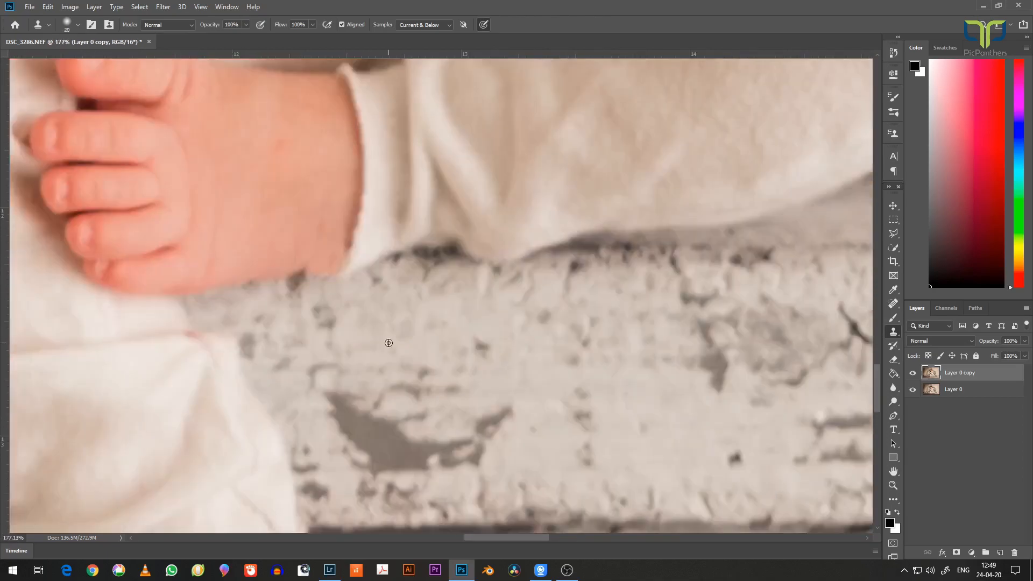
{"action": "scroll", "coordinate": [388, 300], "scroll_direction": "up", "scroll_amount": 5}
{"action": "scroll", "coordinate": [389, 298], "scroll_direction": "up", "scroll_amount": 4}
{"action": "scroll", "coordinate": [279, 259], "scroll_direction": "up", "scroll_amount": 6}
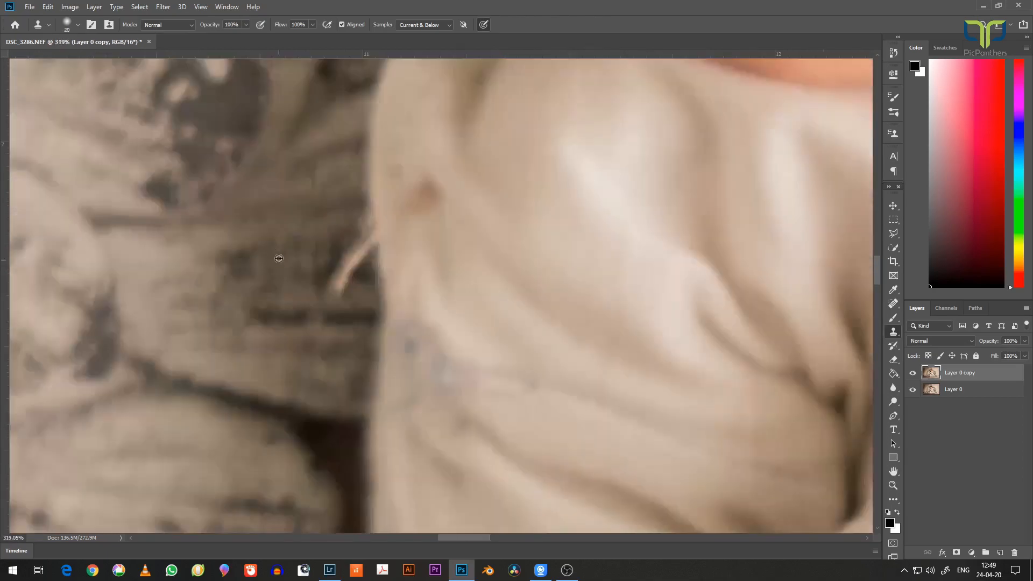
{"action": "left_click", "coordinate": [280, 243], "text": "alt"}
{"action": "left_click_drag", "start_coordinate": [335, 290], "coordinate": [350, 265]}
Clone clean fabric over the brown marks and flaws on the shirt's shoulder beside the baby's chin.
{"action": "scroll", "coordinate": [284, 207], "scroll_direction": "down", "scroll_amount": 6}
{"action": "scroll", "coordinate": [313, 158], "scroll_direction": "up", "scroll_amount": 4}
{"action": "scroll", "coordinate": [313, 159], "scroll_direction": "up", "scroll_amount": 6}
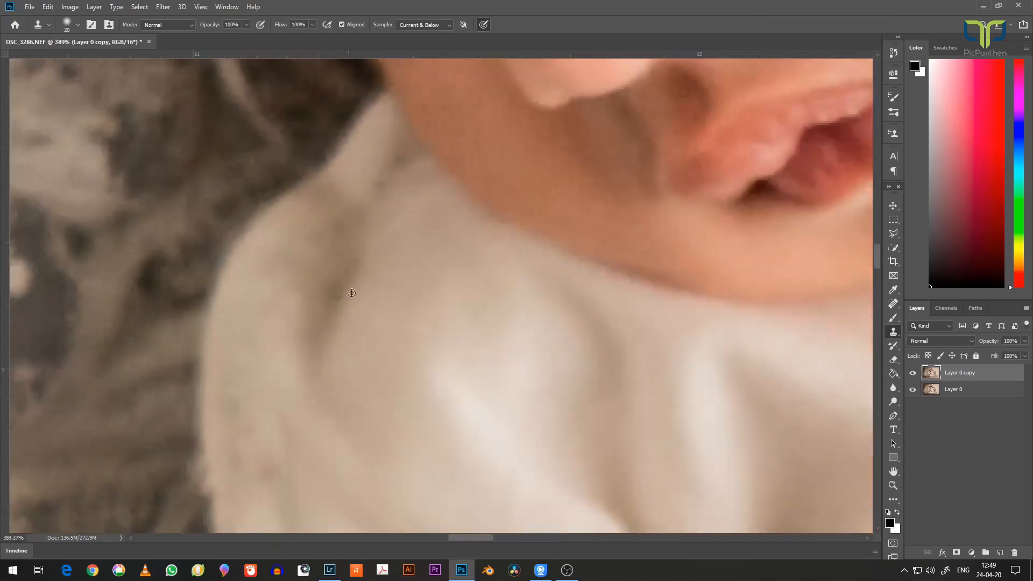
{"action": "left_click", "coordinate": [434, 305], "text": "alt"}
{"action": "mouse_move", "coordinate": [303, 355]}
{"action": "left_mouse_down"}
{"action": "mouse_move", "coordinate": [371, 253]}
{"action": "mouse_move", "coordinate": [457, 202]}
{"action": "left_mouse_up"}
{"action": "scroll", "coordinate": [371, 253], "scroll_direction": "down", "scroll_amount": 6}
{"action": "scroll", "coordinate": [685, 224], "scroll_direction": "up", "scroll_amount": 5}
{"action": "scroll", "coordinate": [685, 224], "scroll_direction": "down", "scroll_amount": 2}
{"action": "left_click", "coordinate": [420, 269], "text": "alt"}
{"action": "left_click_drag", "start_coordinate": [458, 259], "coordinate": [501, 345]}
{"action": "left_click", "coordinate": [440, 301], "text": "alt"}
{"action": "mouse_move", "coordinate": [462, 232]}
{"action": "left_mouse_down"}
{"action": "mouse_move", "coordinate": [464, 220]}
{"action": "mouse_move", "coordinate": [384, 188]}
{"action": "mouse_move", "coordinate": [451, 213]}
{"action": "left_mouse_up"}
{"action": "scroll", "coordinate": [383, 270], "scroll_direction": "down", "scroll_amount": 14}
{"action": "scroll", "coordinate": [375, 264], "scroll_direction": "up", "scroll_amount": 3}
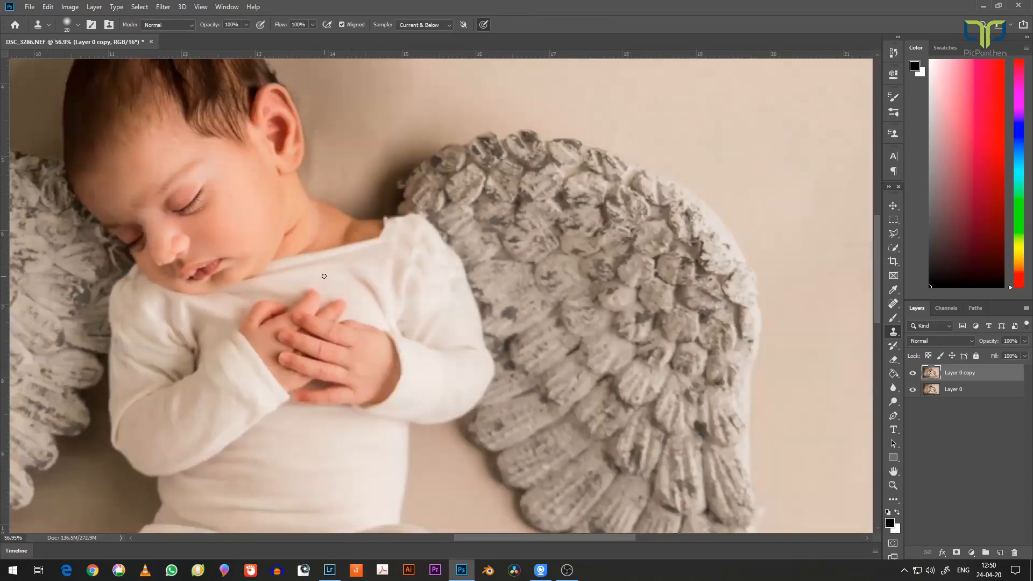
Try reshaping the shirt's raised shoulder beside the right wing in Liquify with a smaller warp brush.
{"action": "left_click", "coordinate": [163, 7]}
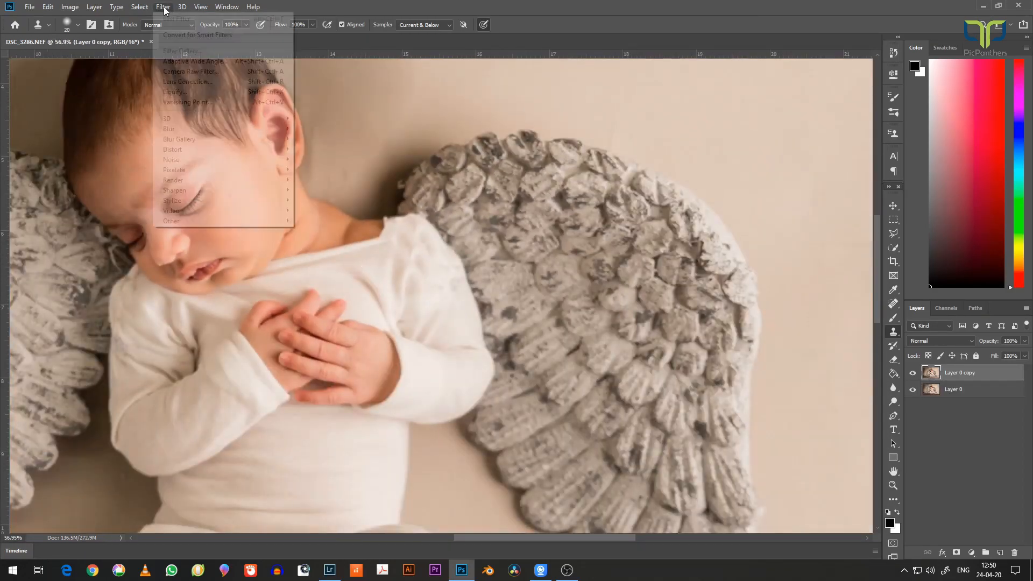
{"action": "left_click", "coordinate": [183, 90]}
{"action": "scroll", "coordinate": [515, 145], "scroll_direction": "up", "scroll_amount": 5}
{"action": "scroll", "coordinate": [397, 258], "scroll_direction": "up", "scroll_amount": 4}
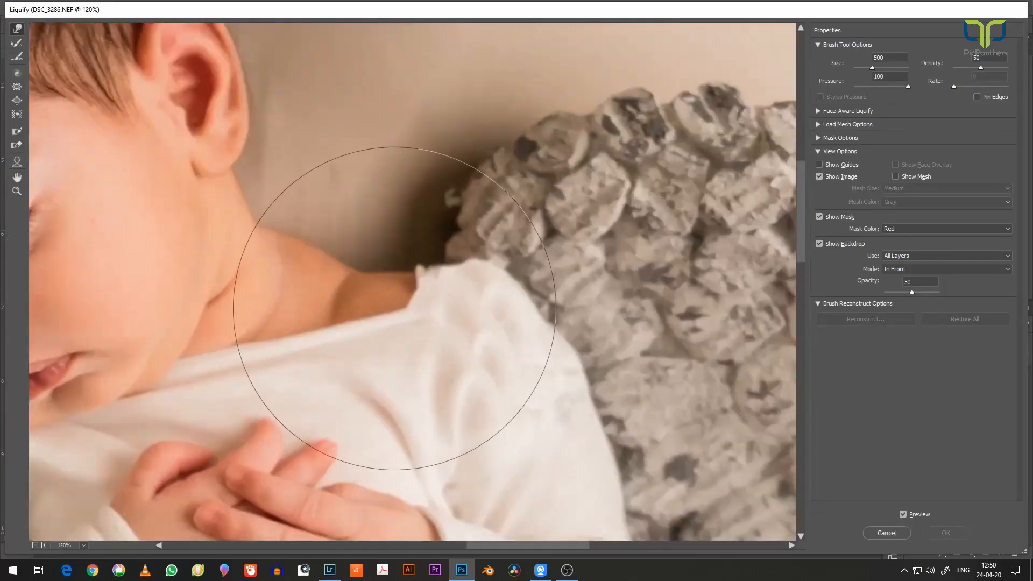
{"action": "key", "text": "bracketleft"}
{"action": "key", "text": "bracketleft"}
{"action": "key", "text": "bracketleft"}
{"action": "key", "text": "bracketleft"}
{"action": "left_click_drag", "start_coordinate": [412, 301], "coordinate": [466, 251]}
{"action": "left_click", "coordinate": [904, 514]}
{"action": "left_click", "coordinate": [598, 237]}
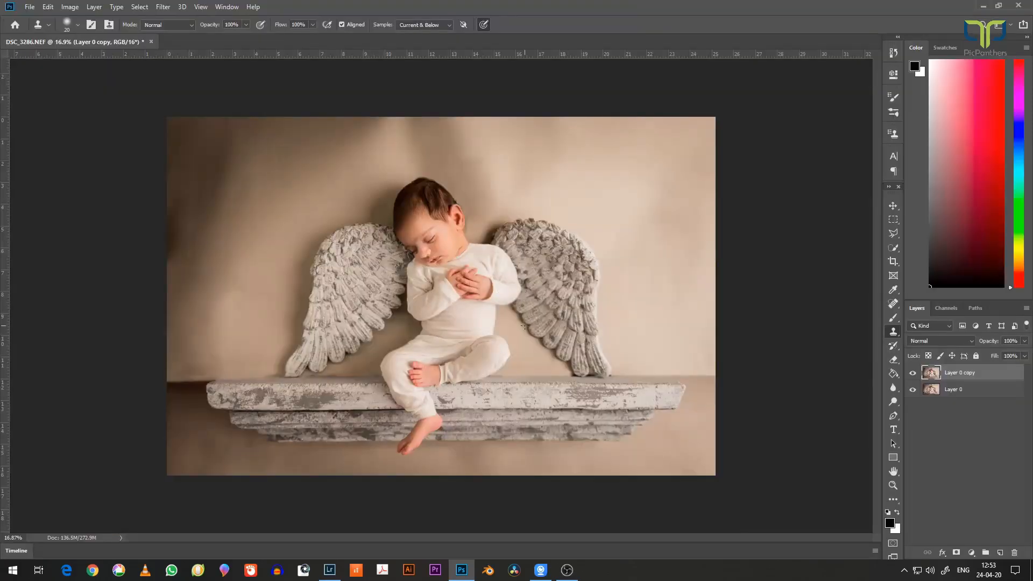
Set up the Spot Healing Brush at 9 px for the small blemishes on the baby's face.
{"action": "scroll", "coordinate": [439, 242], "scroll_direction": "up", "scroll_amount": 10}
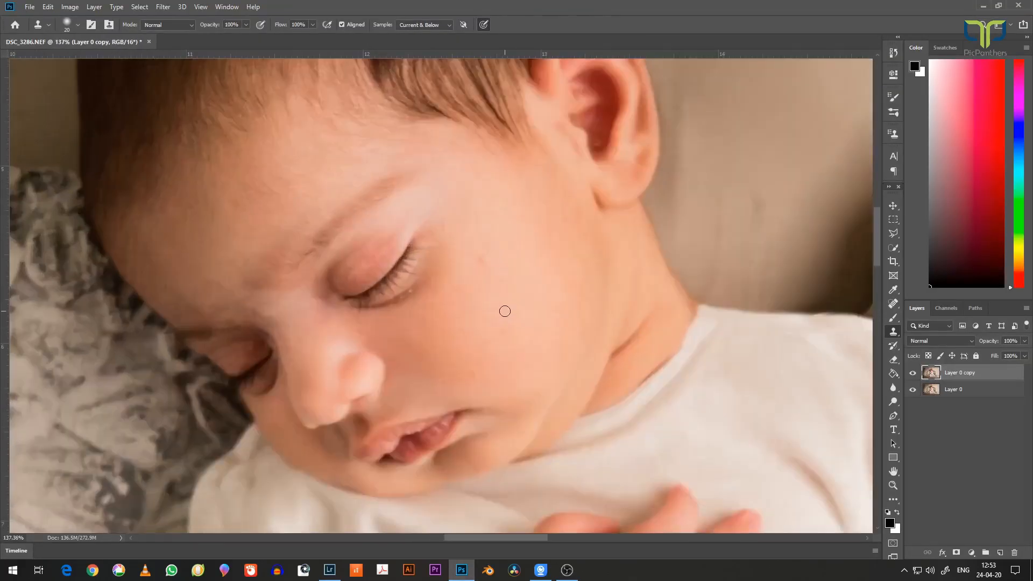
{"action": "left_click", "coordinate": [894, 304]}
{"action": "key", "text": "bracketleft"}
{"action": "key", "text": "bracketleft"}
{"action": "key", "text": "bracketleft"}
{"action": "key", "text": "bracketleft"}
{"action": "key", "text": "bracketleft"}
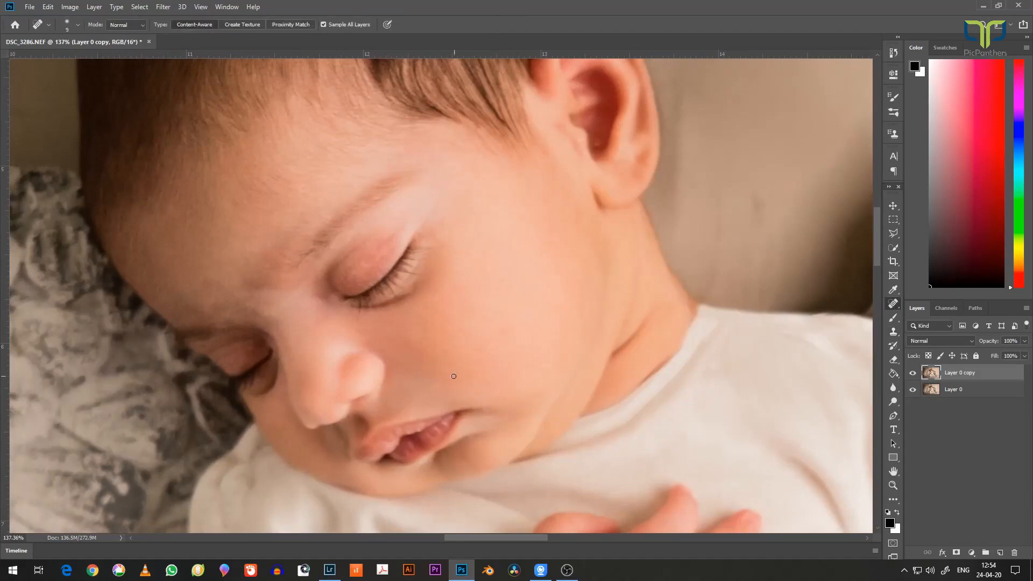
{"action": "scroll", "coordinate": [479, 390], "scroll_direction": "down", "scroll_amount": 10}
{"action": "scroll", "coordinate": [256, 182], "scroll_direction": "down", "scroll_amount": 5}
{"action": "scroll", "coordinate": [483, 309], "scroll_direction": "down", "scroll_amount": 6}
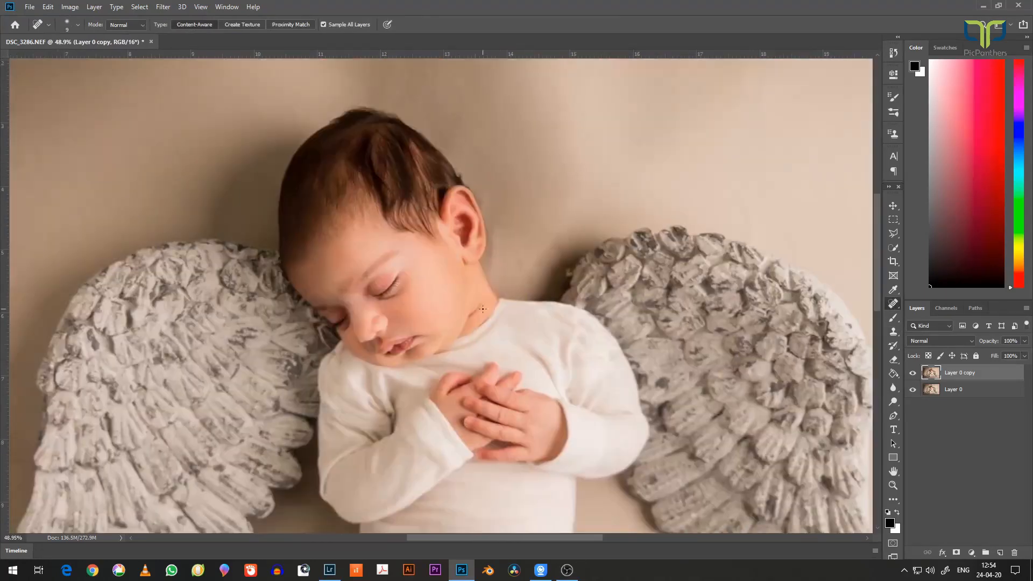
Open the working copy in Liquify and warp the bunched shirt shoulder beside the right wing with a size 200 brush.
{"action": "scroll", "coordinate": [483, 309], "scroll_direction": "up", "scroll_amount": 2}
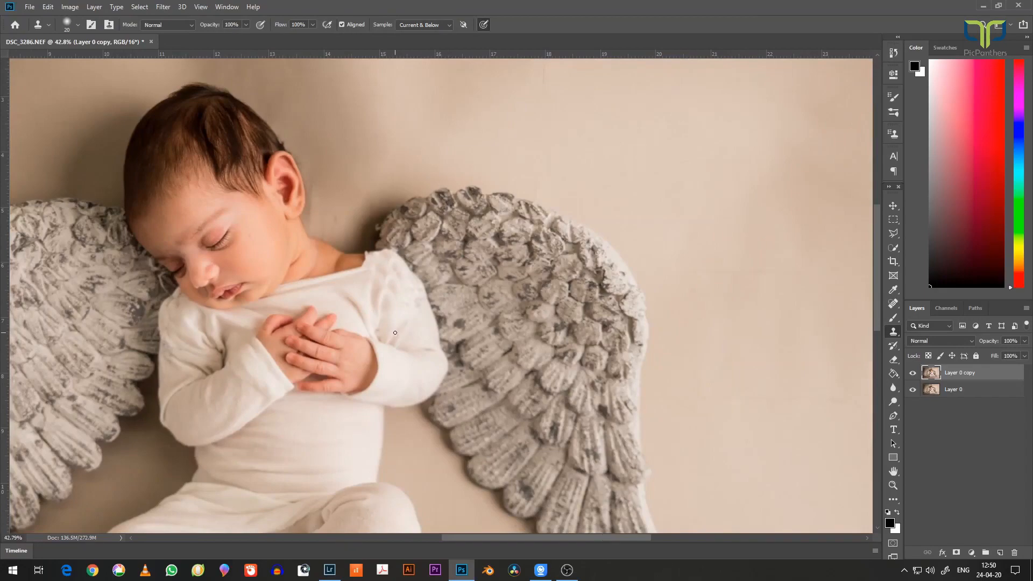
{"action": "scroll", "coordinate": [395, 332], "scroll_direction": "down", "scroll_amount": 2}
{"action": "scroll", "coordinate": [388, 325], "scroll_direction": "down", "scroll_amount": 5}
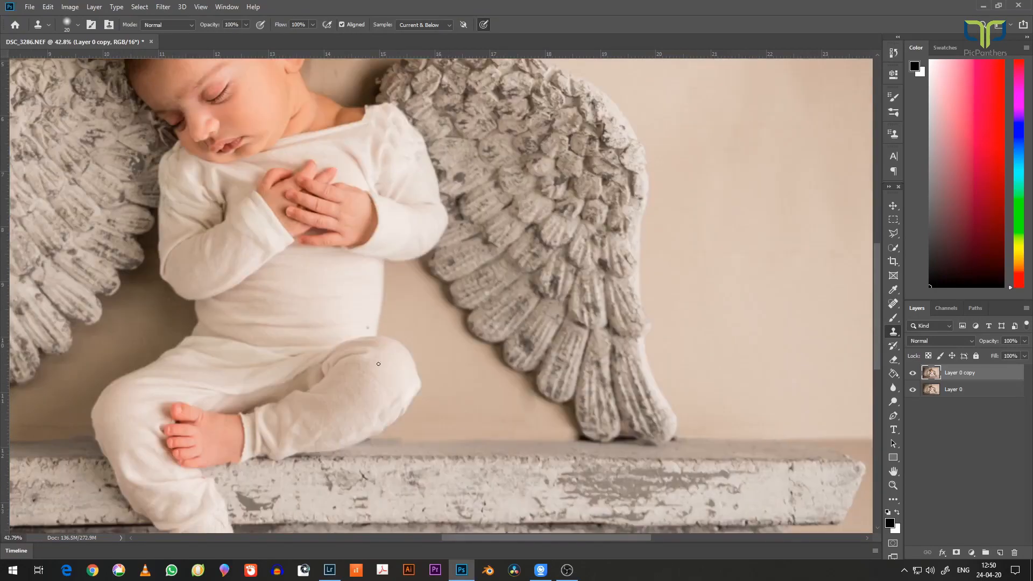
{"action": "scroll", "coordinate": [381, 304], "scroll_direction": "up", "scroll_amount": 5}
{"action": "scroll", "coordinate": [371, 248], "scroll_direction": "up", "scroll_amount": 3}
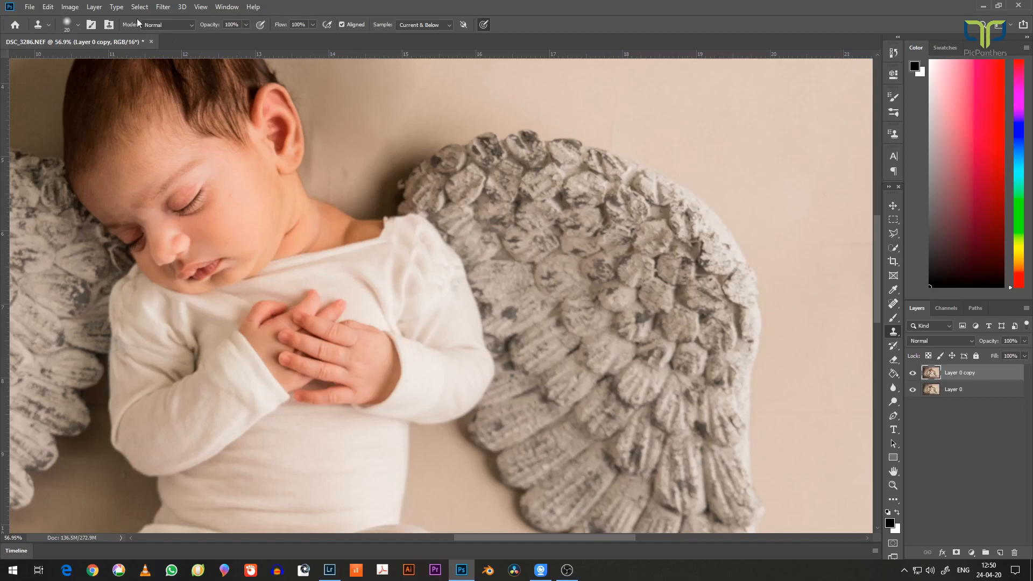
{"action": "left_click", "coordinate": [164, 7]}
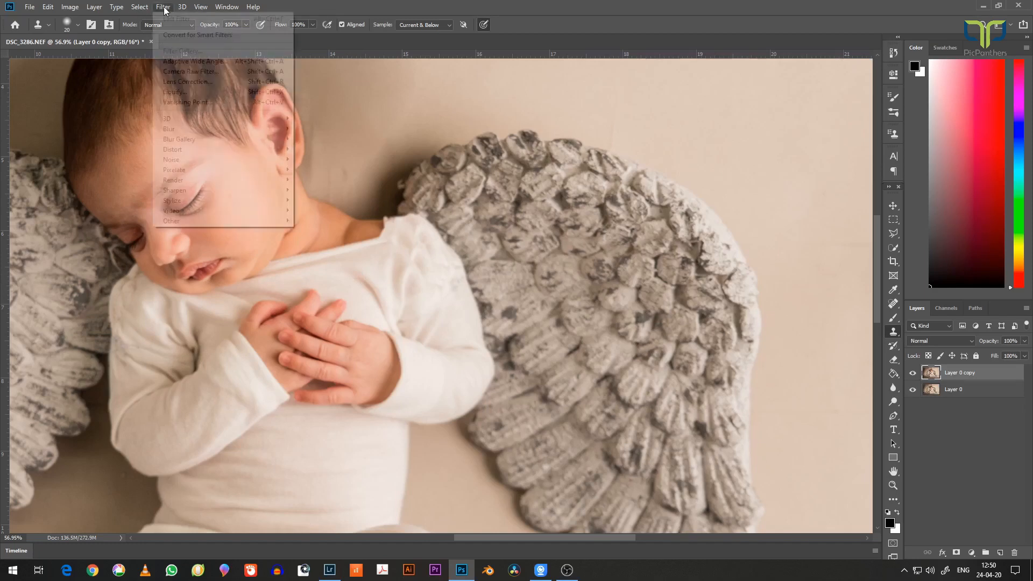
{"action": "left_click", "coordinate": [183, 93]}
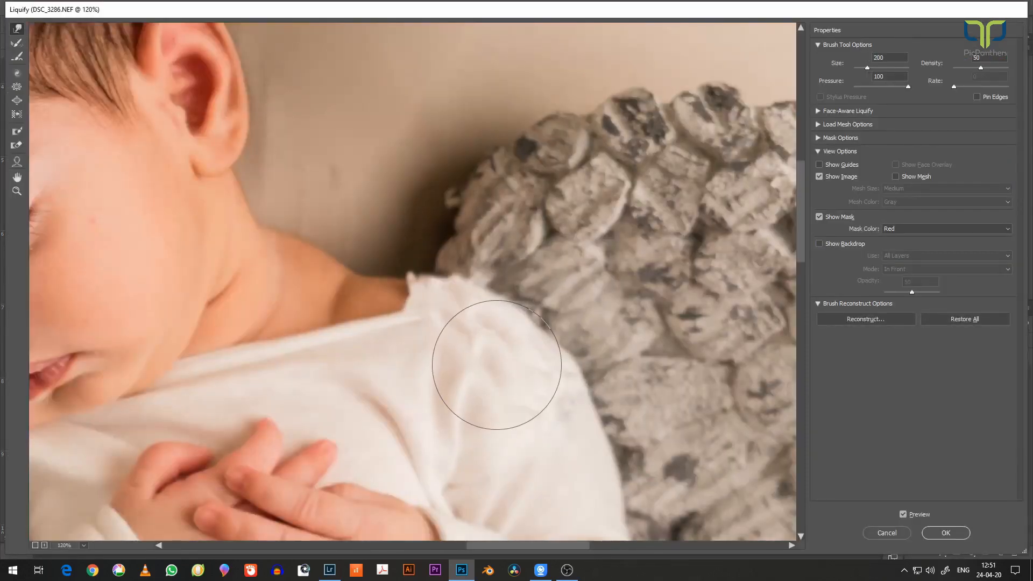
{"action": "mouse_move", "coordinate": [497, 365]}
{"action": "left_mouse_down"}
{"action": "mouse_move", "coordinate": [415, 347]}
{"action": "mouse_move", "coordinate": [406, 324]}
{"action": "mouse_move", "coordinate": [384, 316]}
{"action": "mouse_move", "coordinate": [460, 332]}
{"action": "left_mouse_up"}
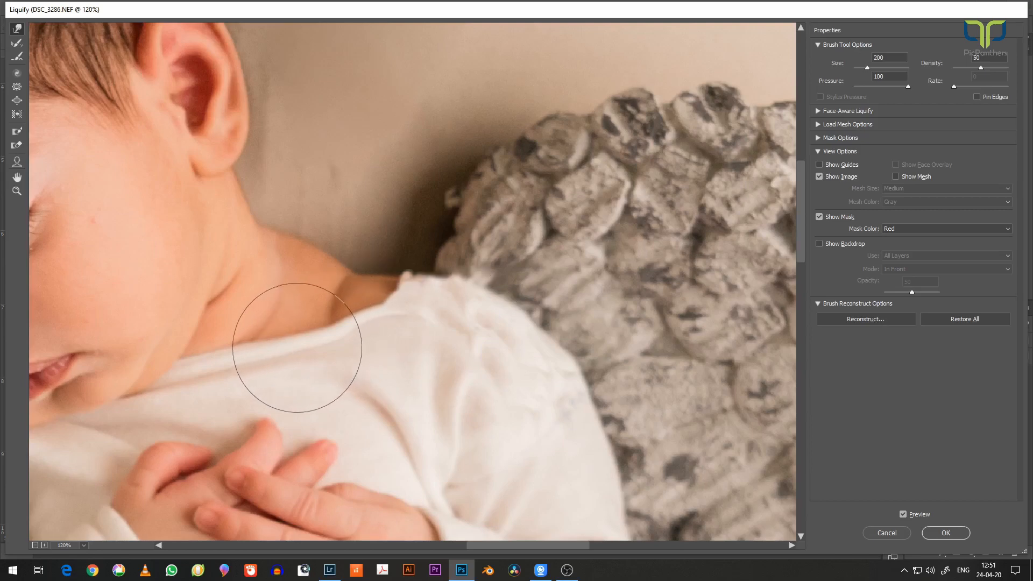
Warp the shirt's neckline upward over the bare neck until it runs smoothly towards the shoulder.
{"action": "mouse_move", "coordinate": [278, 357]}
{"action": "left_mouse_down"}
{"action": "mouse_move", "coordinate": [317, 339]}
{"action": "mouse_move", "coordinate": [297, 319]}
{"action": "left_mouse_up"}
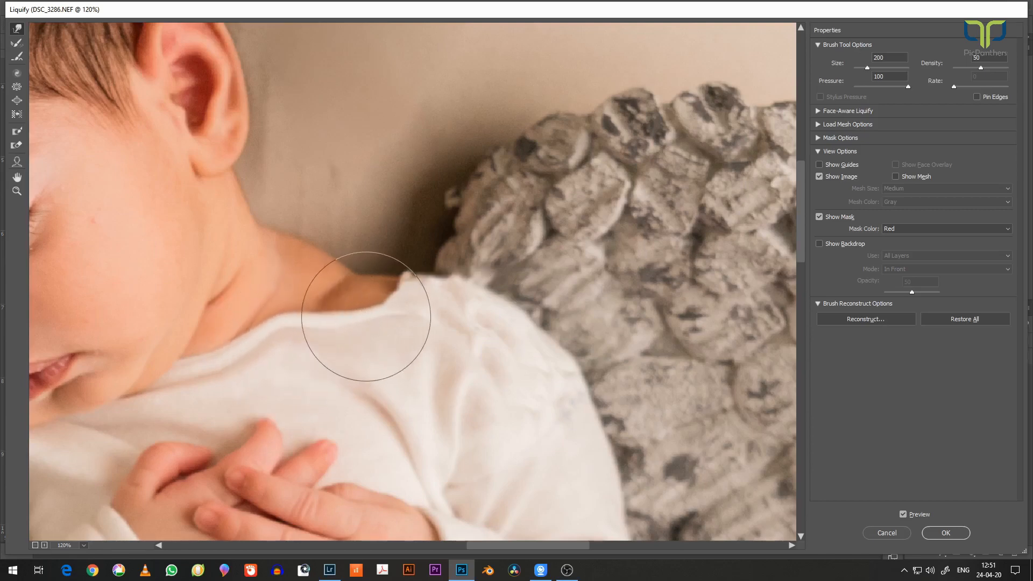
{"action": "left_click_drag", "start_coordinate": [366, 318], "coordinate": [354, 302]}
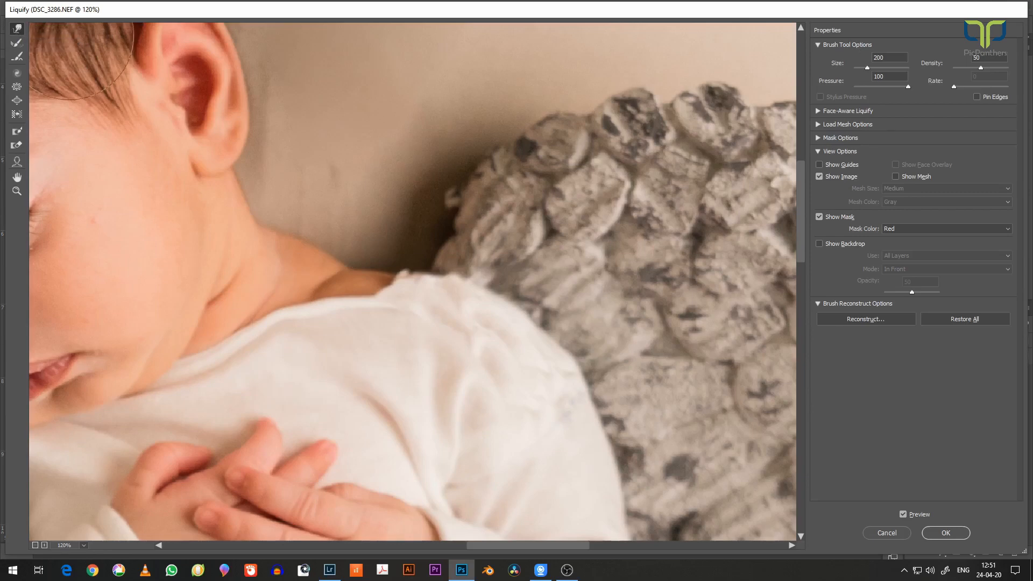
{"action": "left_click_drag", "start_coordinate": [328, 326], "coordinate": [329, 319]}
{"action": "left_click_drag", "start_coordinate": [400, 314], "coordinate": [392, 307]}
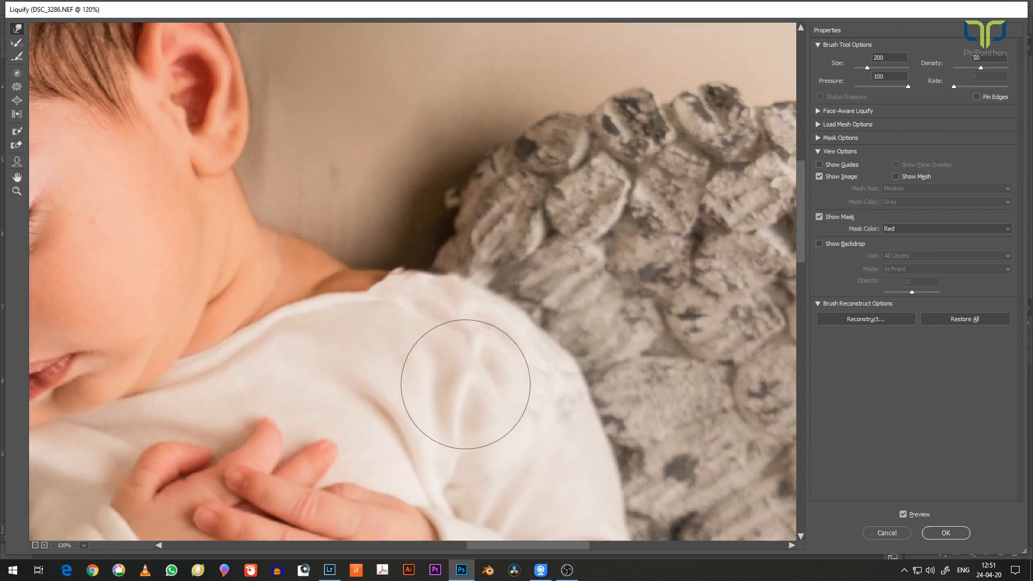
Even out the sleeve folds and outer shoulder contour, and push the collar edge closer to the neck.
{"action": "mouse_move", "coordinate": [467, 385]}
{"action": "left_mouse_down"}
{"action": "mouse_move", "coordinate": [558, 416]}
{"action": "mouse_move", "coordinate": [483, 359]}
{"action": "left_mouse_up"}
{"action": "left_click_drag", "start_coordinate": [580, 365], "coordinate": [572, 370]}
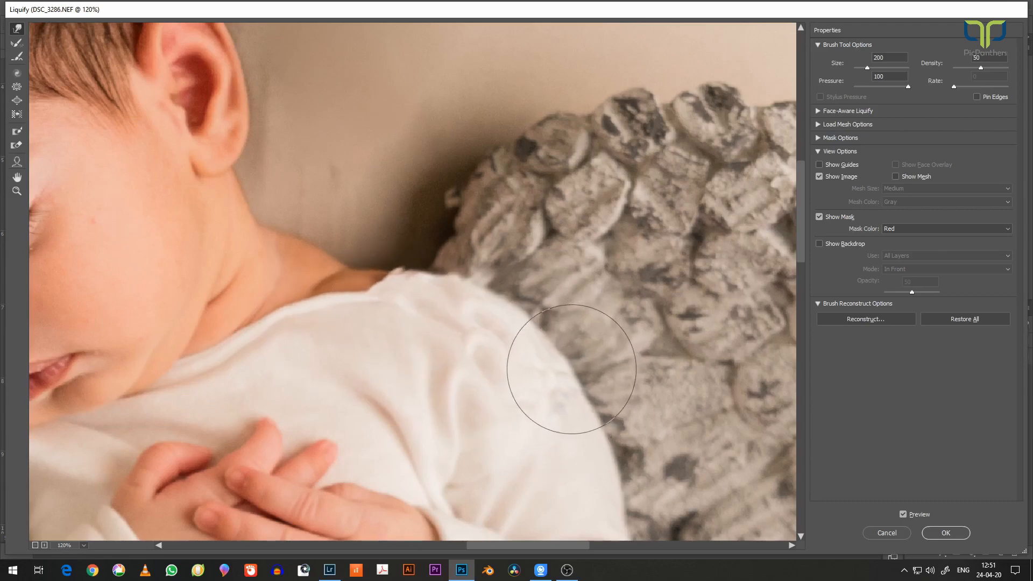
{"action": "left_click_drag", "start_coordinate": [530, 330], "coordinate": [515, 323]}
{"action": "mouse_move", "coordinate": [396, 308]}
{"action": "left_mouse_down"}
{"action": "mouse_move", "coordinate": [352, 251]}
{"action": "mouse_move", "coordinate": [287, 234]}
{"action": "mouse_move", "coordinate": [378, 327]}
{"action": "mouse_move", "coordinate": [347, 291]}
{"action": "mouse_move", "coordinate": [314, 308]}
{"action": "left_mouse_up"}
{"action": "mouse_move", "coordinate": [363, 237]}
{"action": "left_mouse_down"}
{"action": "mouse_move", "coordinate": [360, 261]}
{"action": "mouse_move", "coordinate": [403, 311]}
{"action": "left_mouse_up"}
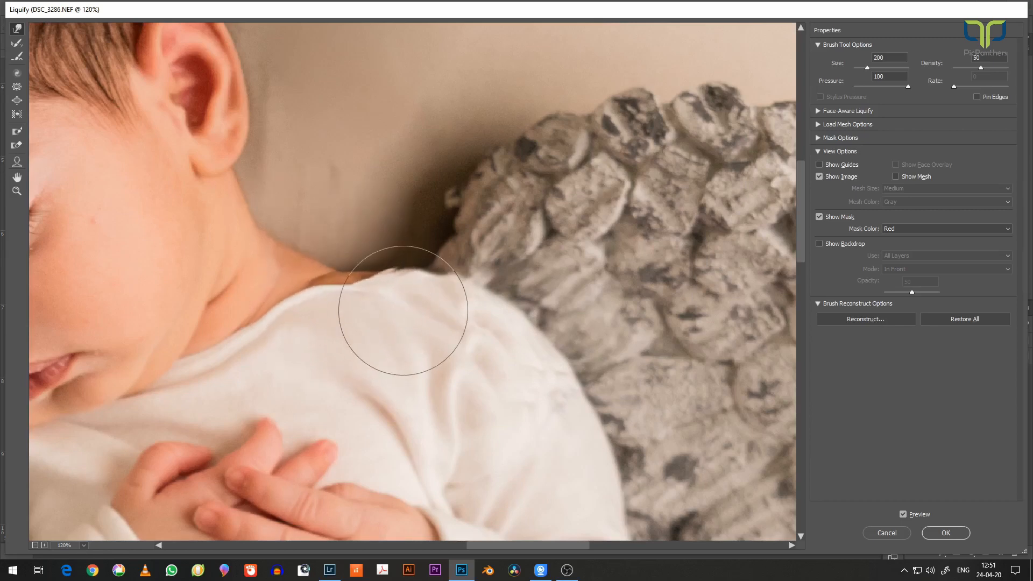
Refine the neckline edge beside the neck with a size 100 Pucker brush and apply the Liquify changes.
{"action": "scroll", "coordinate": [403, 310], "scroll_direction": "down", "scroll_amount": 3}
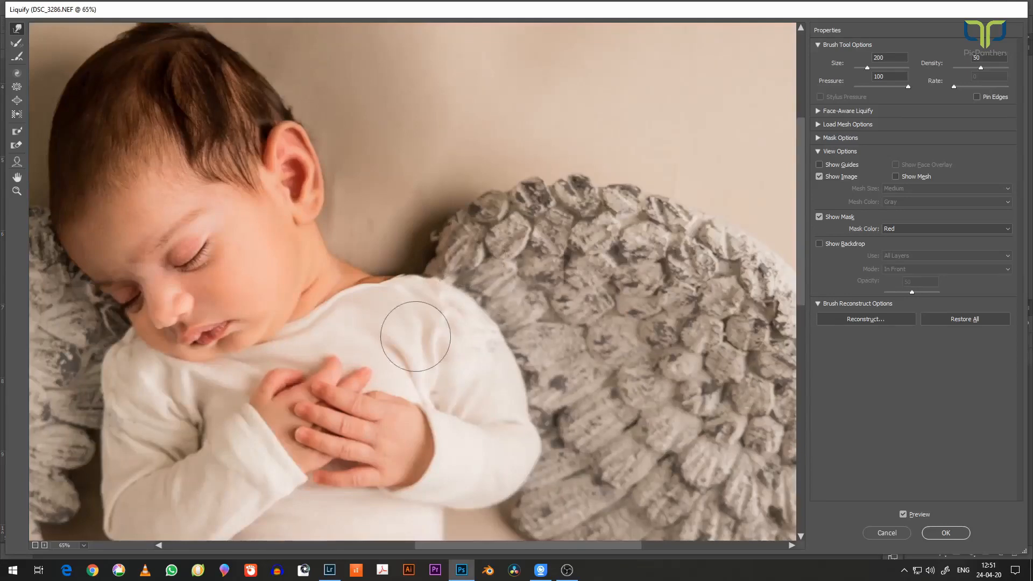
{"action": "scroll", "coordinate": [362, 290], "scroll_direction": "up", "scroll_amount": 3}
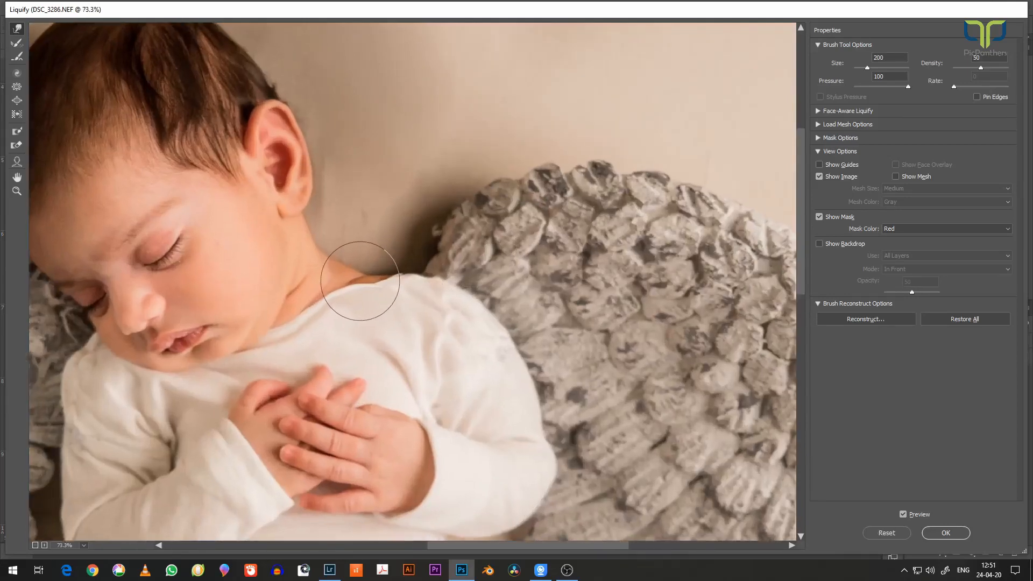
{"action": "scroll", "coordinate": [361, 279], "scroll_direction": "up", "scroll_amount": 2}
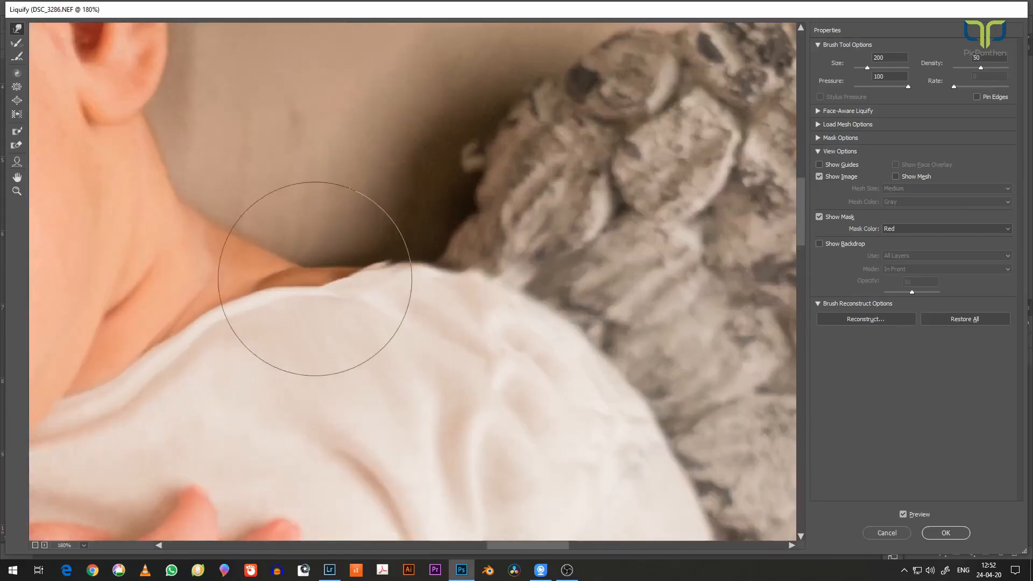
{"action": "left_click", "coordinate": [17, 88]}
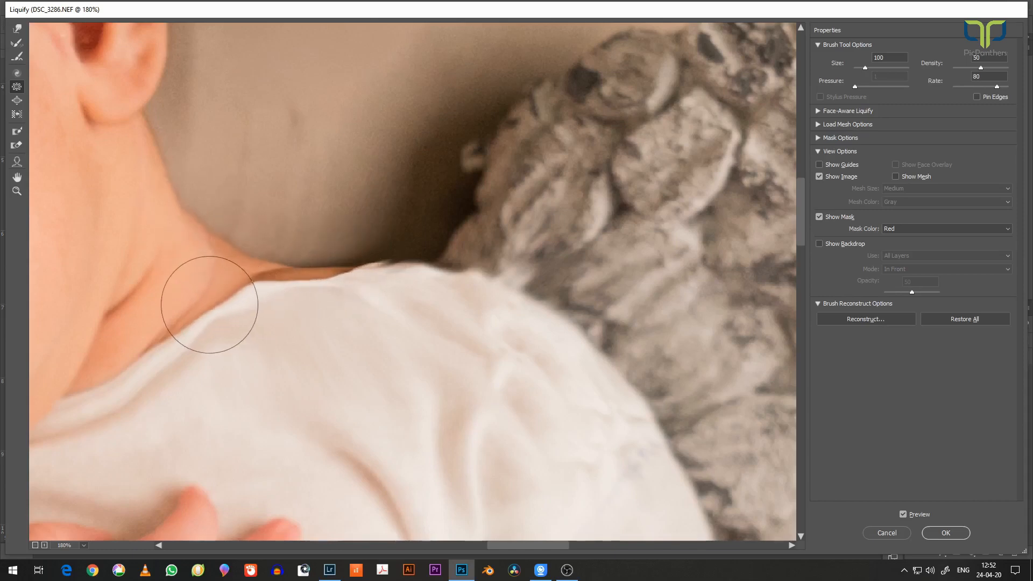
{"action": "left_click_drag", "start_coordinate": [222, 286], "coordinate": [317, 280]}
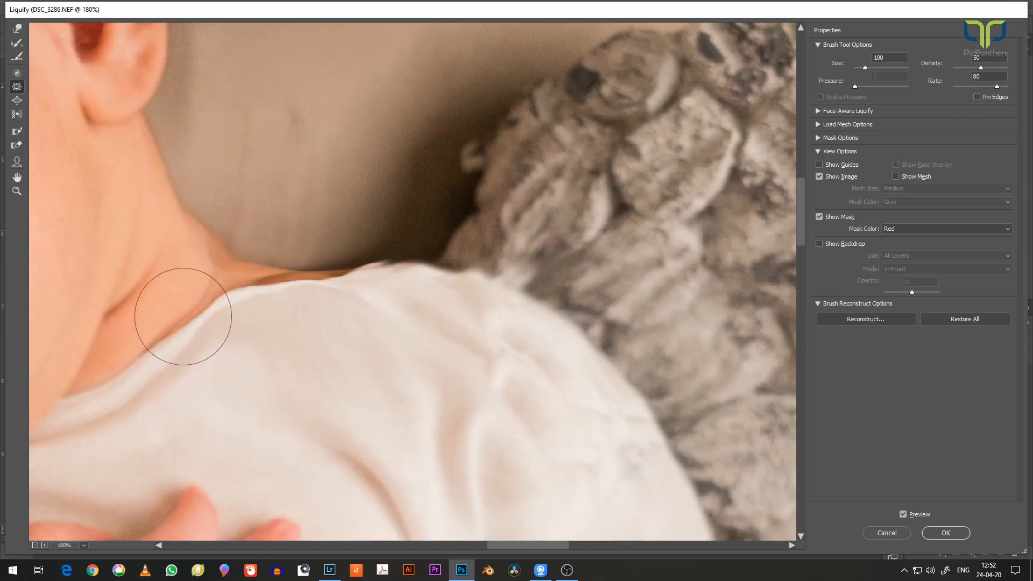
{"action": "left_click", "coordinate": [946, 533]}
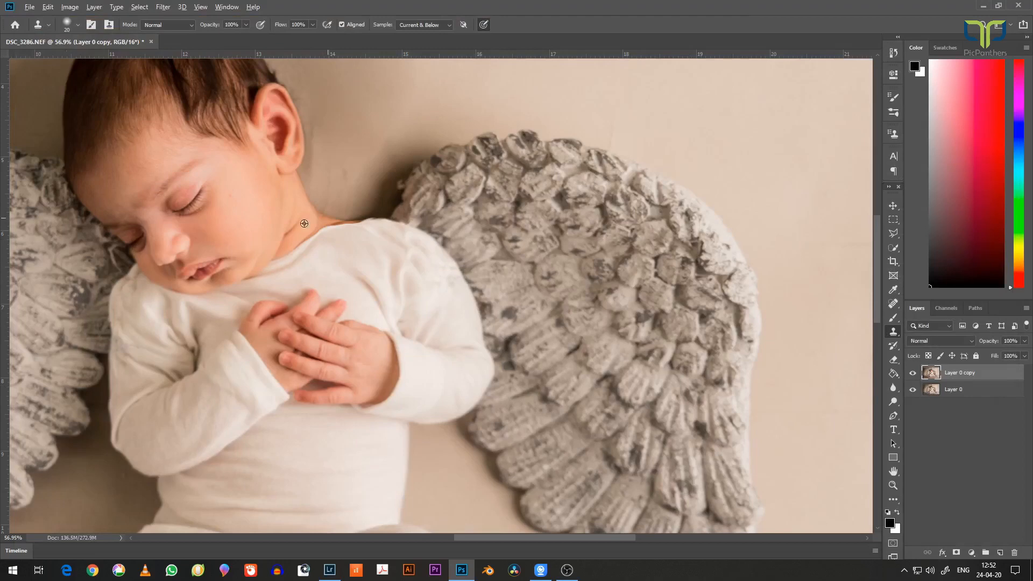
Clone shirt fabric along the neckline and shoulder beside the baby's neck to clean the warped edge.
{"action": "scroll", "coordinate": [324, 200], "scroll_direction": "up", "scroll_amount": 6}
{"action": "left_click", "coordinate": [307, 396], "text": "alt"}
{"action": "left_click_drag", "start_coordinate": [298, 324], "coordinate": [348, 289]}
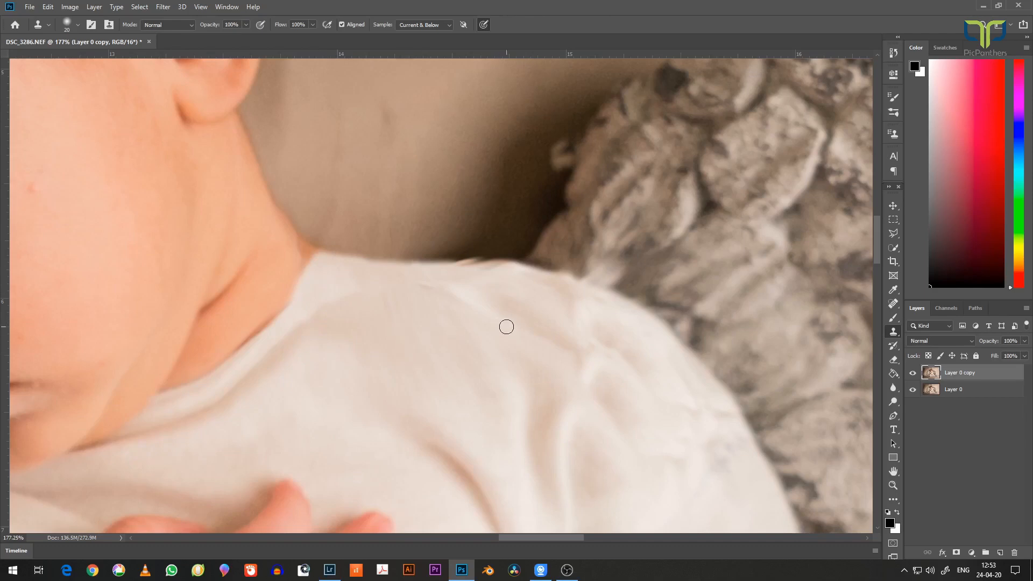
{"action": "scroll", "coordinate": [326, 319], "scroll_direction": "down", "scroll_amount": 3}
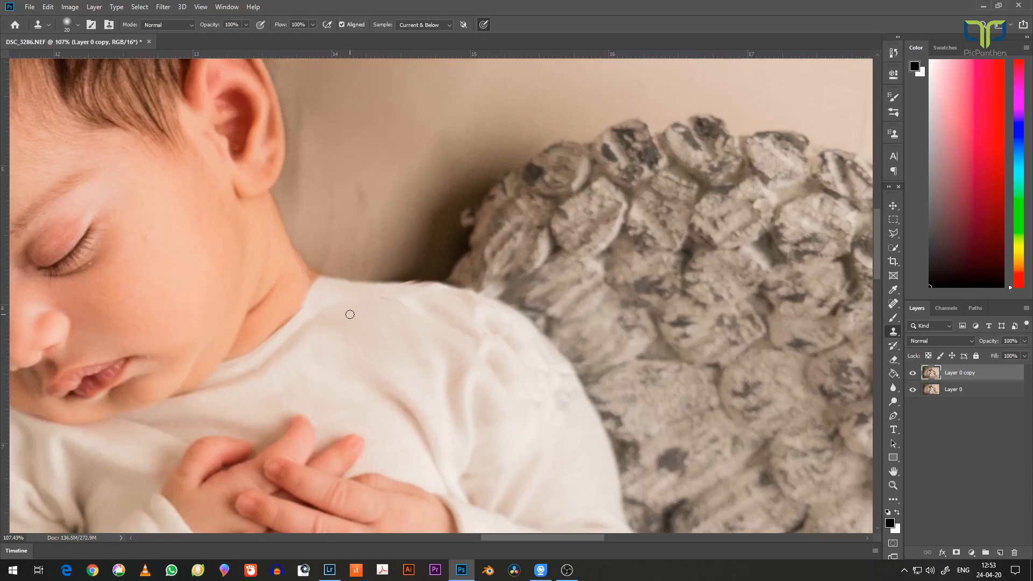
{"action": "scroll", "coordinate": [317, 334], "scroll_direction": "up", "scroll_amount": 4}
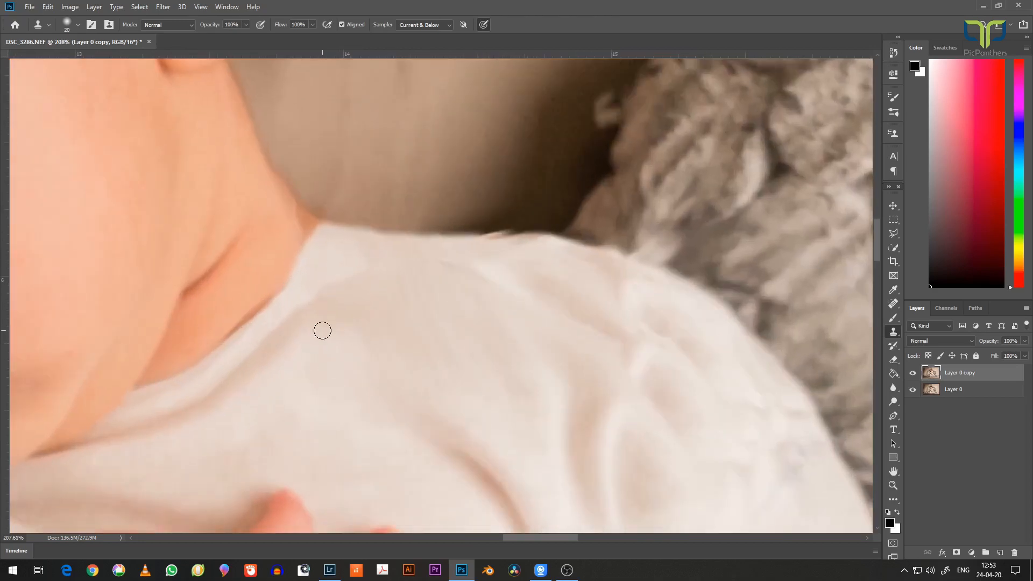
{"action": "left_click", "coordinate": [285, 341], "text": "alt"}
{"action": "left_click_drag", "start_coordinate": [303, 312], "coordinate": [330, 273]}
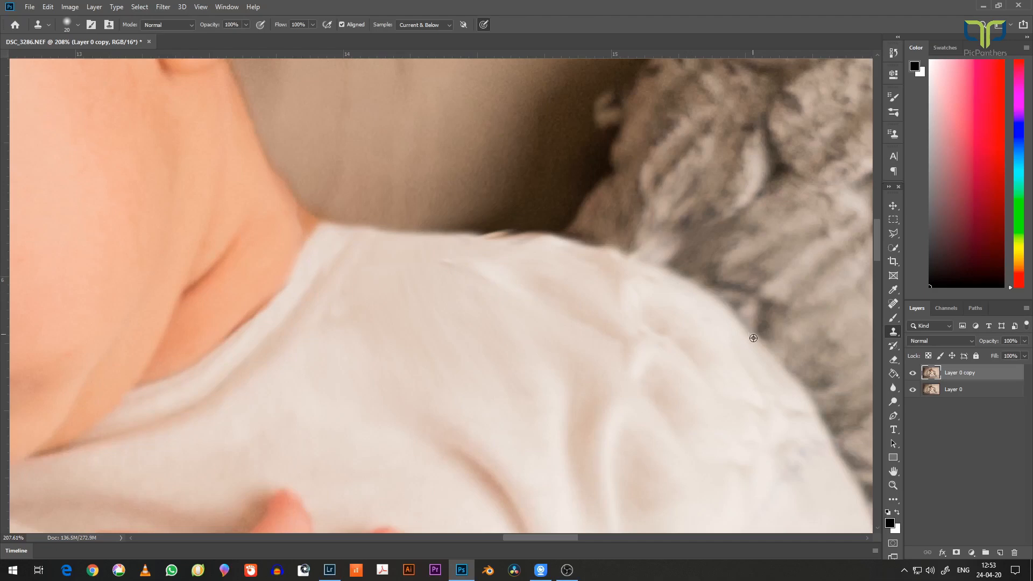
Merge the retouched copy down into Layer 0 and create a new duplicate layer from it.
{"action": "scroll", "coordinate": [402, 332], "scroll_direction": "down", "scroll_amount": 5}
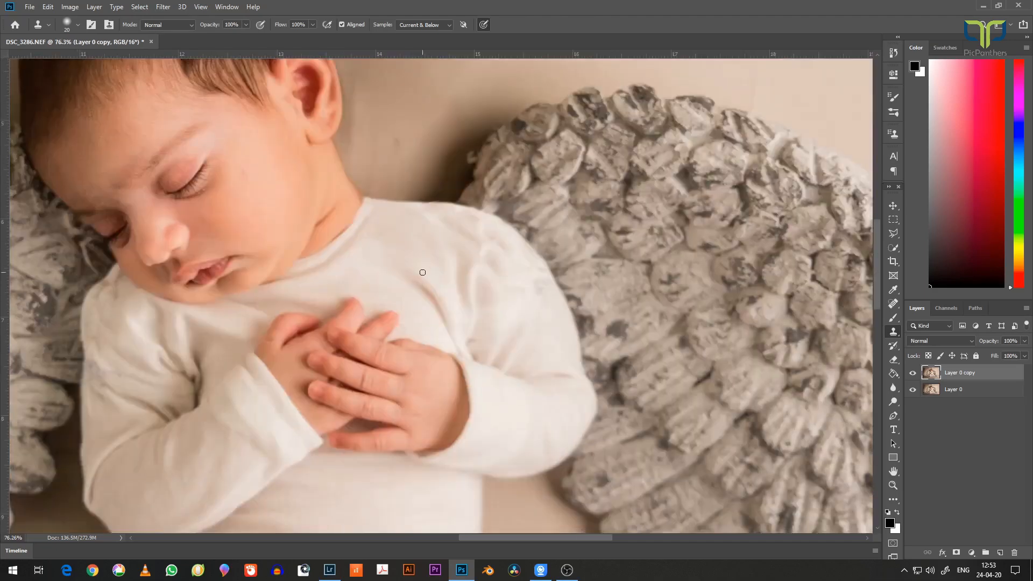
{"action": "scroll", "coordinate": [397, 254], "scroll_direction": "down", "scroll_amount": 3}
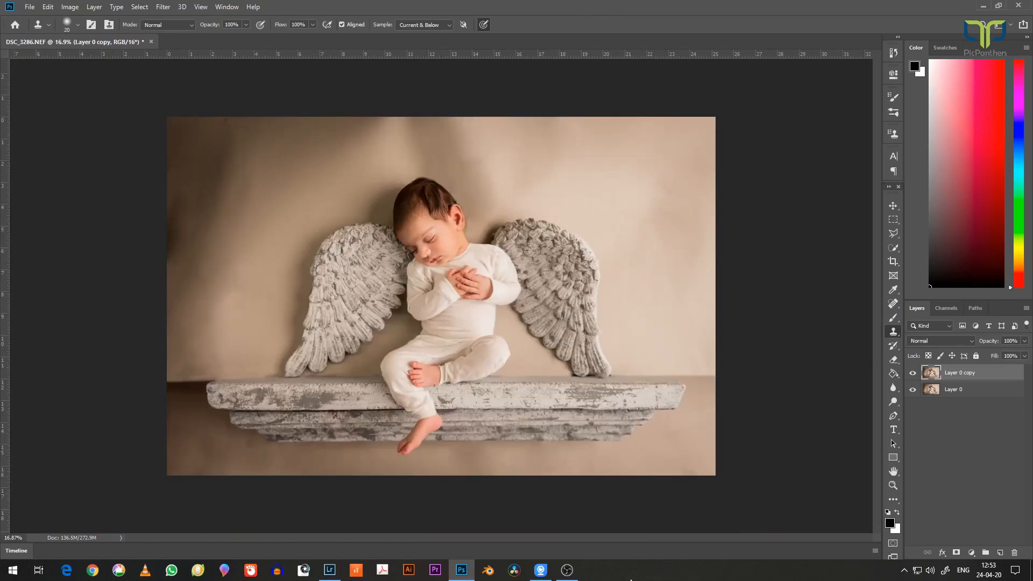
{"action": "key", "text": "Delete"}
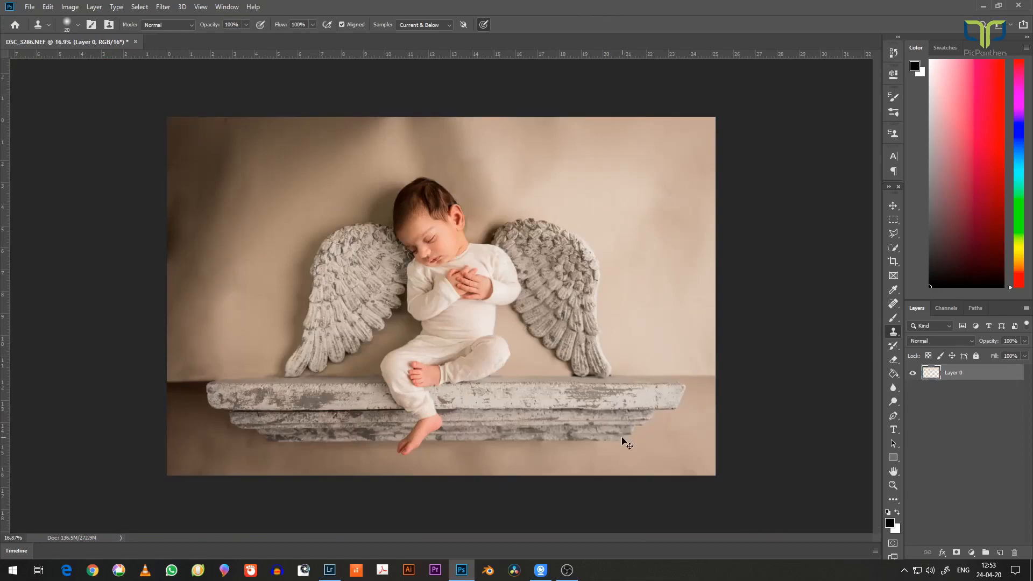
{"action": "key", "text": "ctrl+j"}
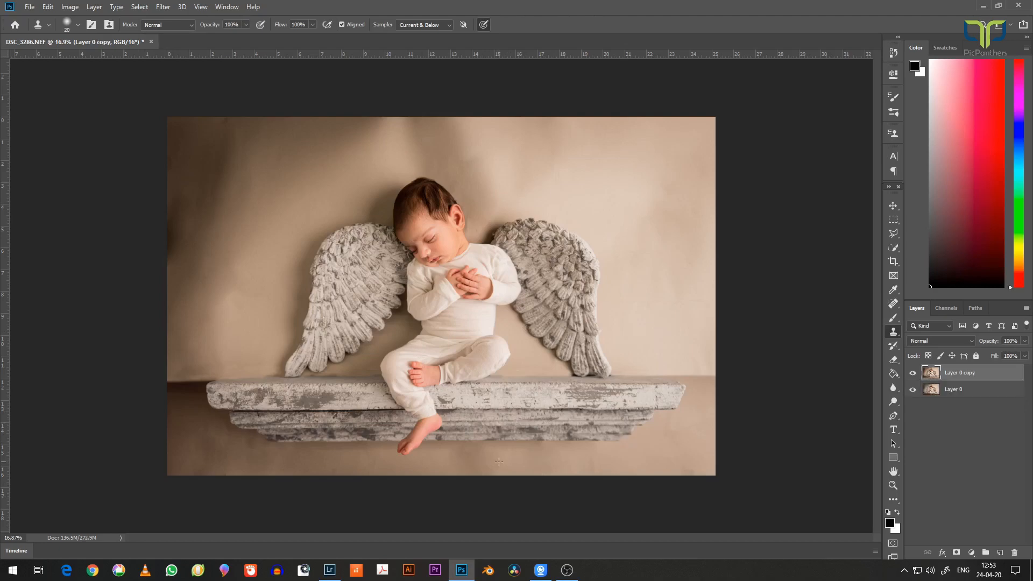
Remove the small spot on the baby's cheek with the Spot Healing Brush and reduce the brush size to 9.
{"action": "scroll", "coordinate": [440, 235], "scroll_direction": "up", "scroll_amount": 20}
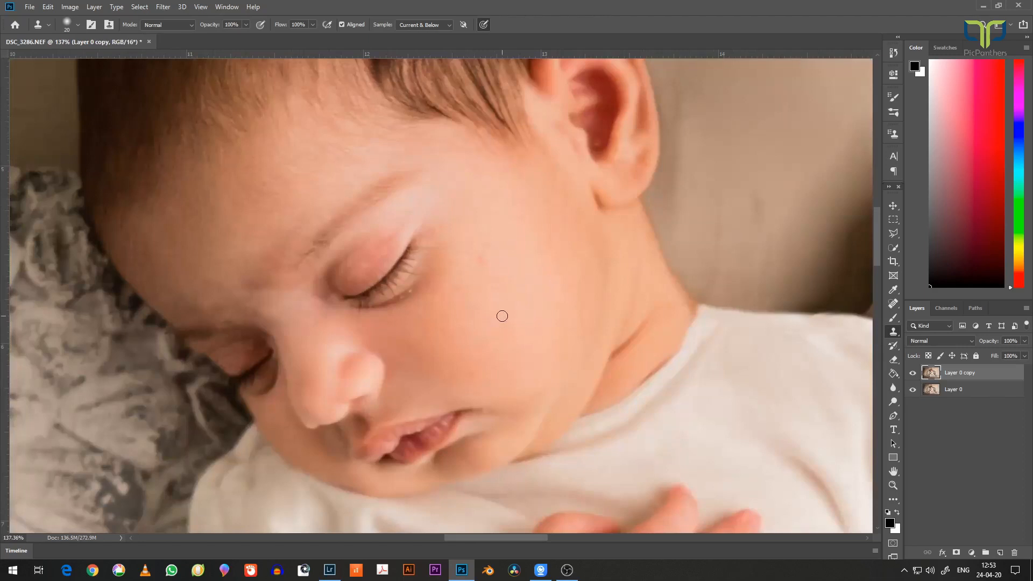
{"action": "left_click", "coordinate": [894, 305]}
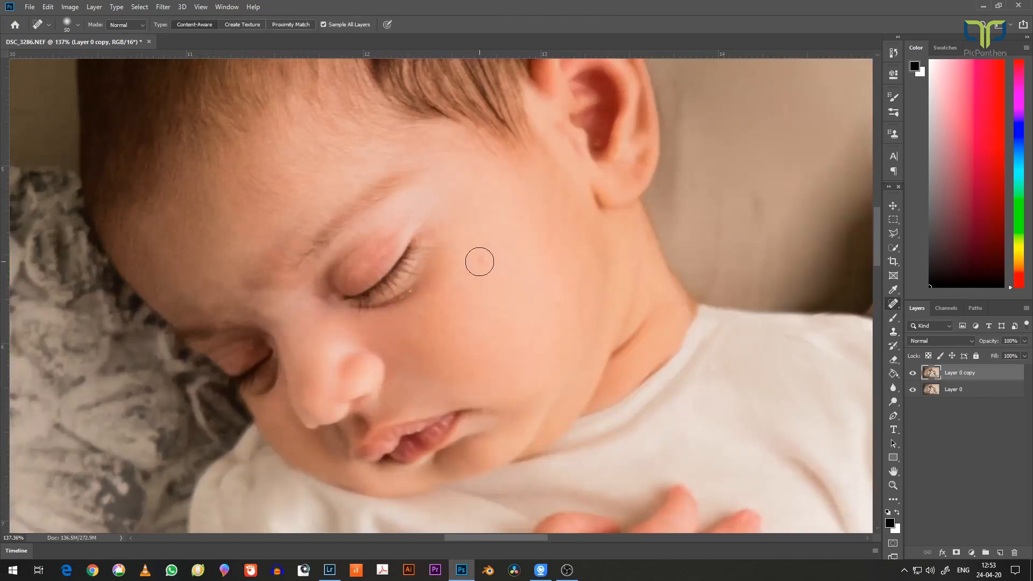
{"action": "left_click", "coordinate": [484, 256]}
{"action": "key", "text": "bracketleft"}
{"action": "key", "text": "bracketleft"}
{"action": "key", "text": "bracketleft"}
{"action": "key", "text": "bracketleft"}
{"action": "key", "text": "bracketleft"}
Inspect the skin on the hands, legs, feet and face for remaining blemishes.
{"action": "scroll", "coordinate": [386, 310], "scroll_direction": "down", "scroll_amount": 10}
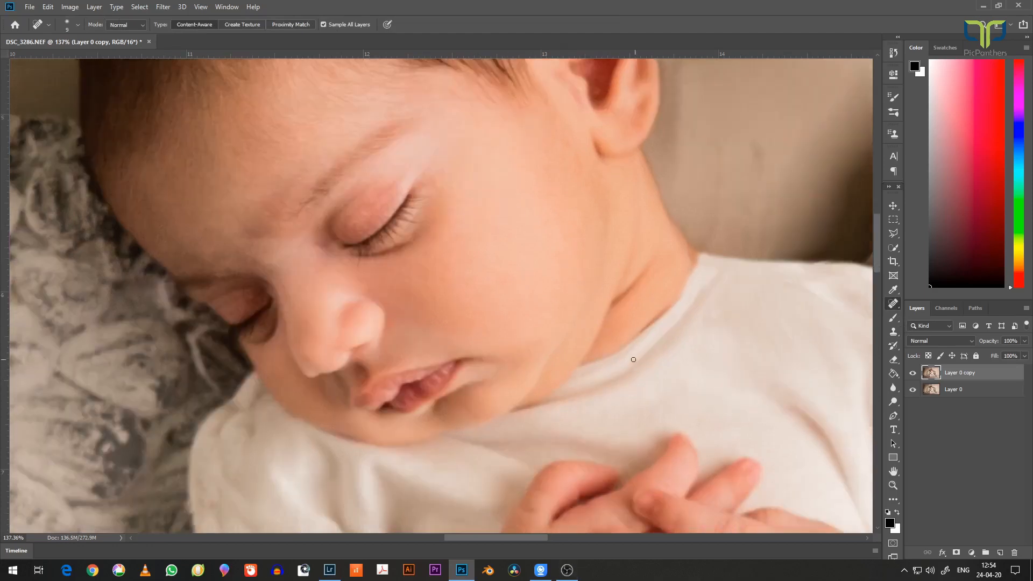
{"action": "scroll", "coordinate": [255, 159], "scroll_direction": "down", "scroll_amount": 5}
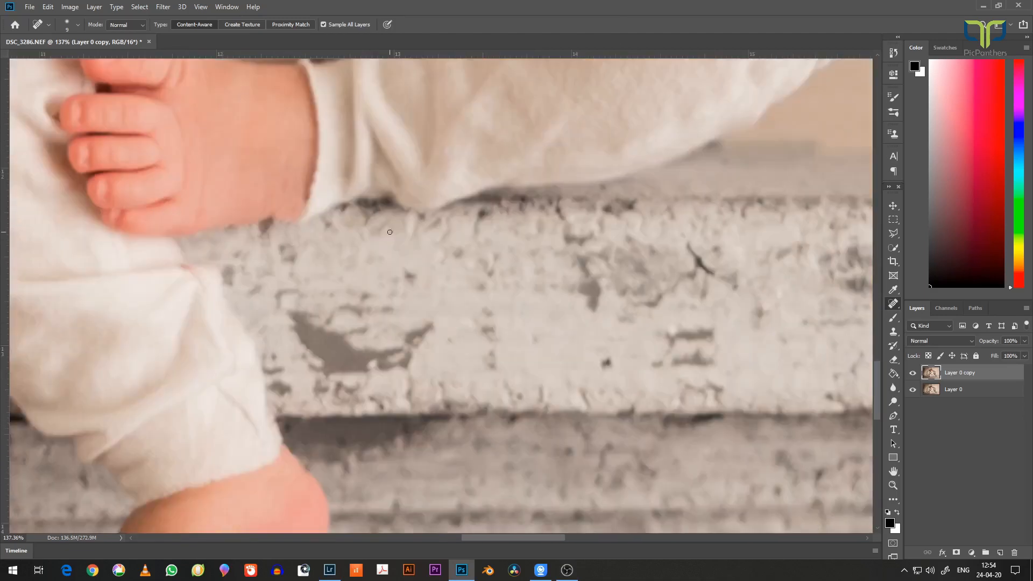
{"action": "scroll", "coordinate": [489, 292], "scroll_direction": "down", "scroll_amount": 3}
{"action": "scroll", "coordinate": [489, 291], "scroll_direction": "left", "scroll_amount": 3}
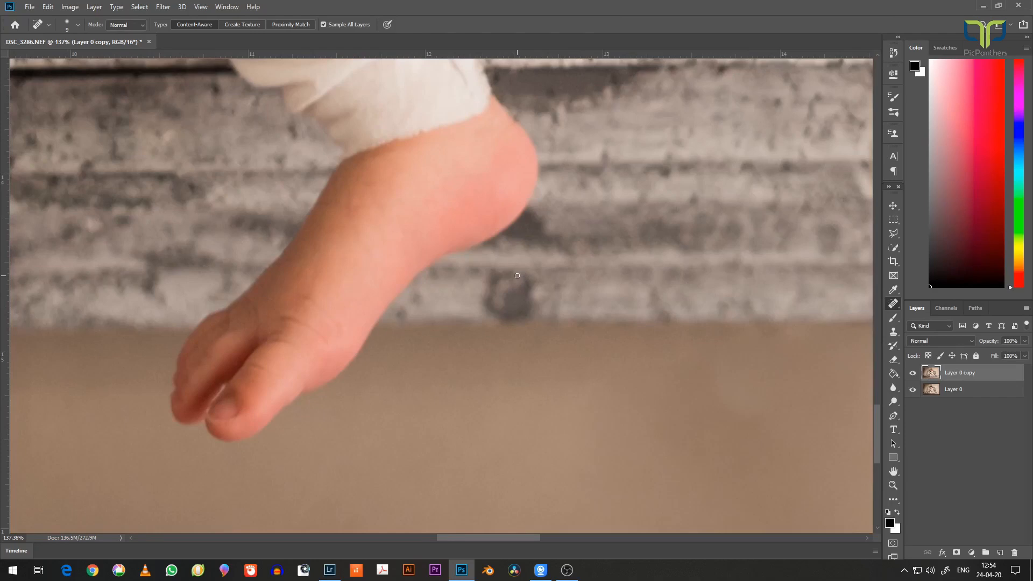
{"action": "scroll", "coordinate": [456, 220], "scroll_direction": "down", "scroll_amount": 5}
{"action": "scroll", "coordinate": [448, 156], "scroll_direction": "up", "scroll_amount": 10}
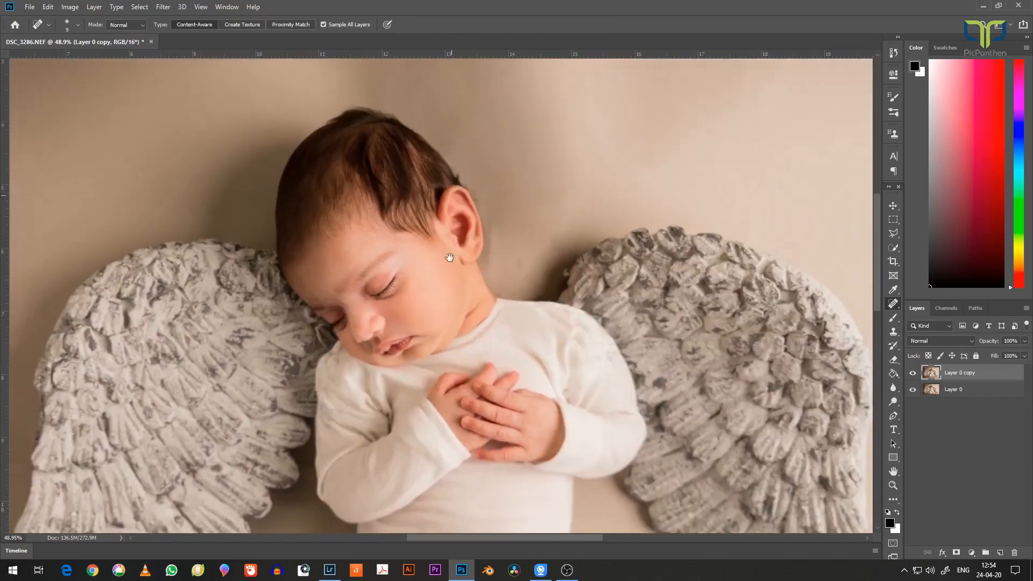
{"action": "scroll", "coordinate": [438, 343], "scroll_direction": "up", "scroll_amount": 3}
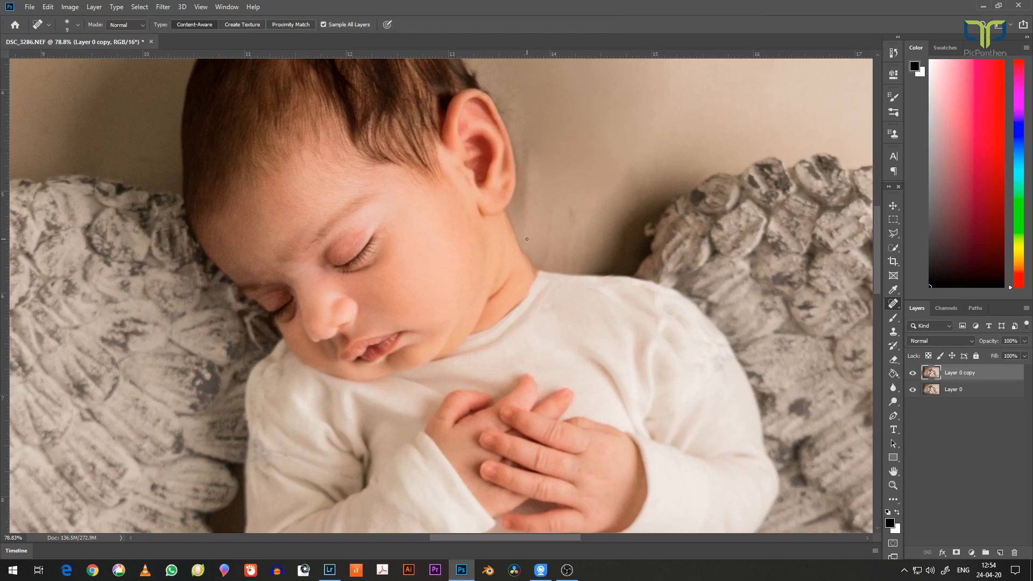
Smooth the duplicate layer with a Surface Blur at a radius of 14 pixels and a threshold of 16 levels.
{"action": "left_click", "coordinate": [164, 7]}
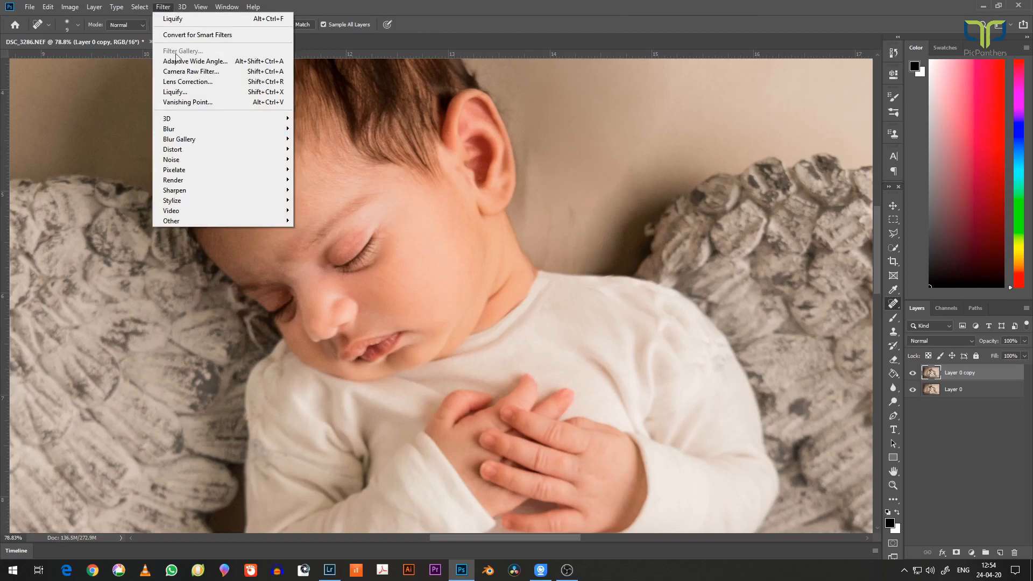
{"action": "mouse_move", "coordinate": [186, 130]}
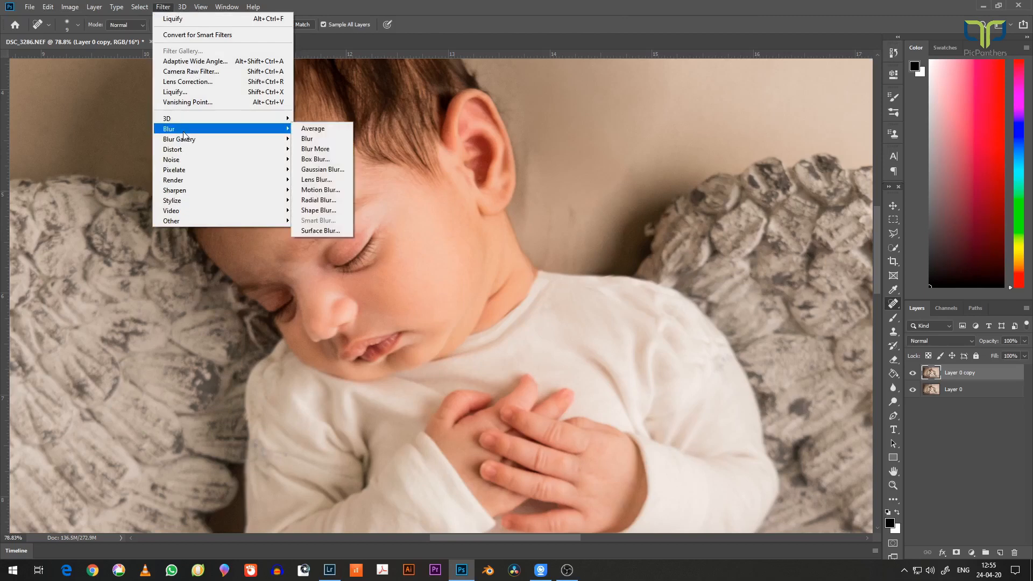
{"action": "left_click", "coordinate": [322, 228]}
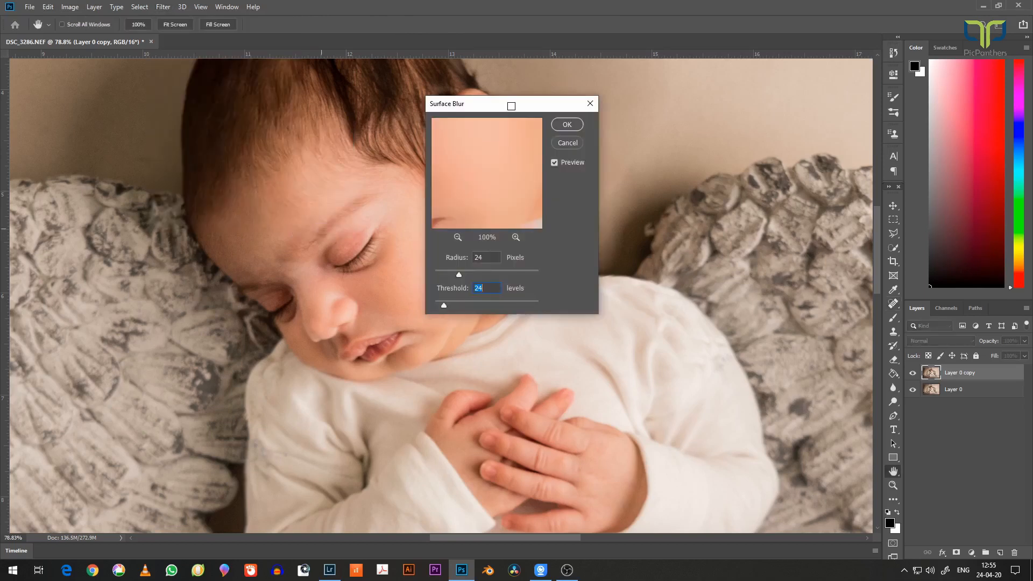
{"action": "left_click_drag", "start_coordinate": [509, 104], "coordinate": [667, 100]}
{"action": "left_click_drag", "start_coordinate": [617, 271], "coordinate": [611, 271]}
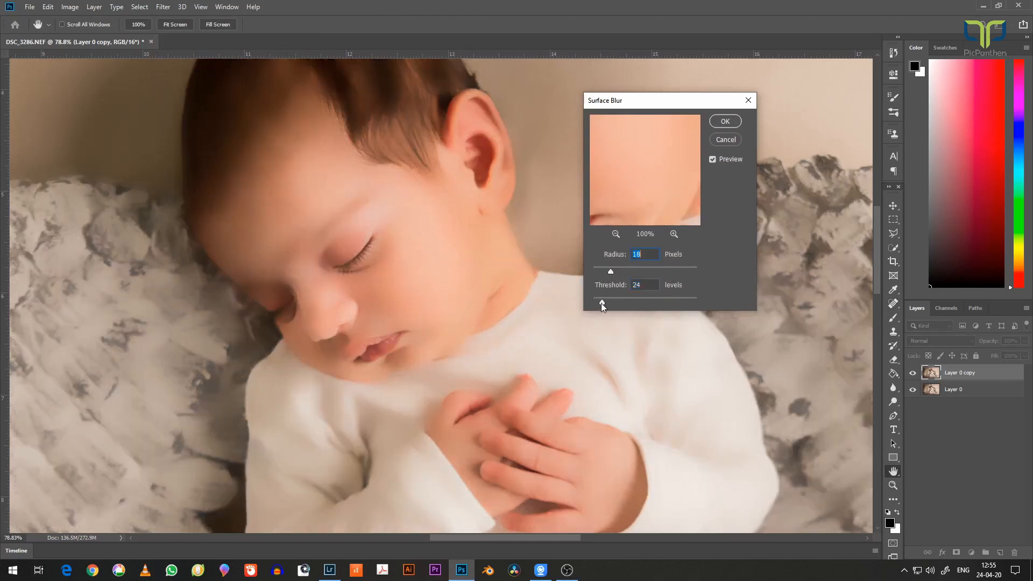
{"action": "left_click_drag", "start_coordinate": [603, 303], "coordinate": [599, 303]}
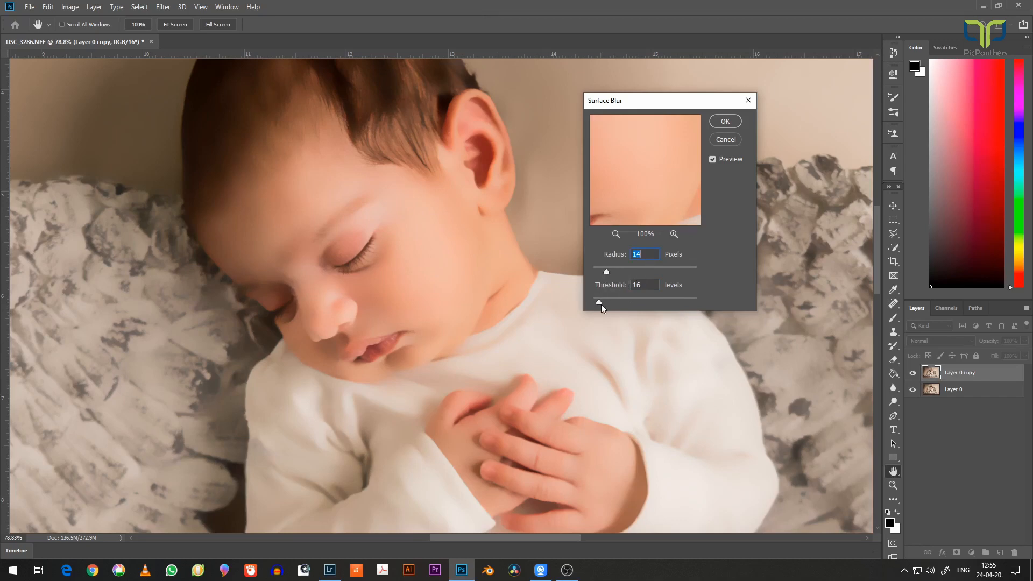
{"action": "left_click_drag", "start_coordinate": [602, 305], "coordinate": [598, 306]}
{"action": "left_click", "coordinate": [726, 121]}
{"action": "key", "text": "j"}
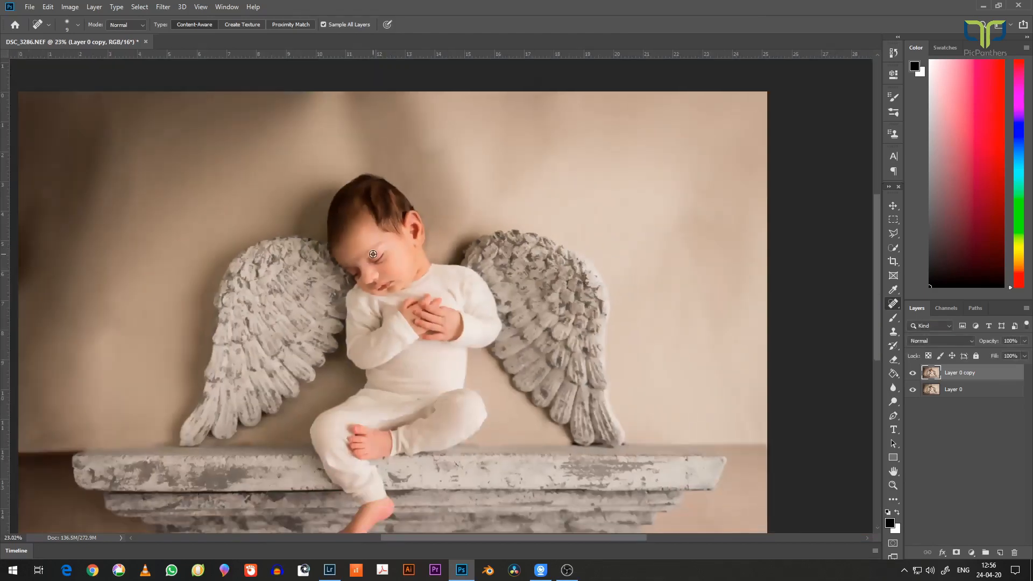
Lower the blurred copy's opacity to 40% and check the softened skin against the whole photo.
{"action": "scroll", "coordinate": [373, 254], "scroll_direction": "down", "scroll_amount": 1}
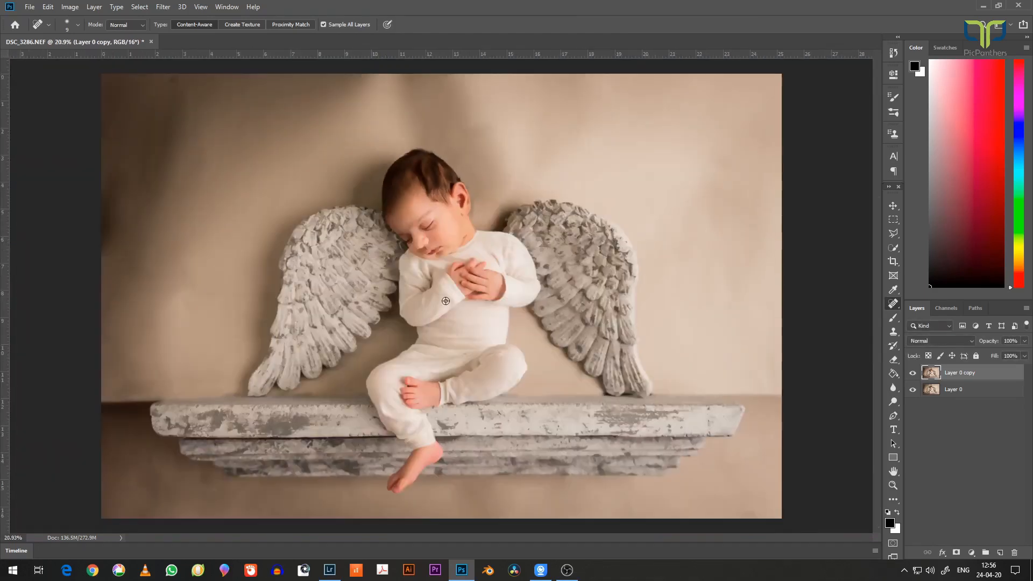
{"action": "scroll", "coordinate": [437, 217], "scroll_direction": "up", "scroll_amount": 12}
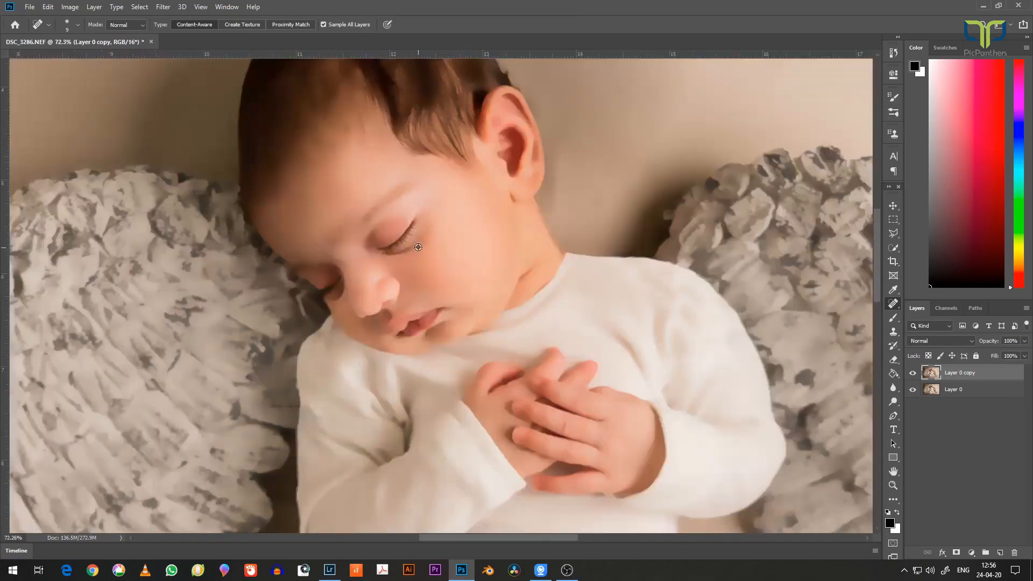
{"action": "scroll", "coordinate": [437, 217], "scroll_direction": "up", "scroll_amount": 6}
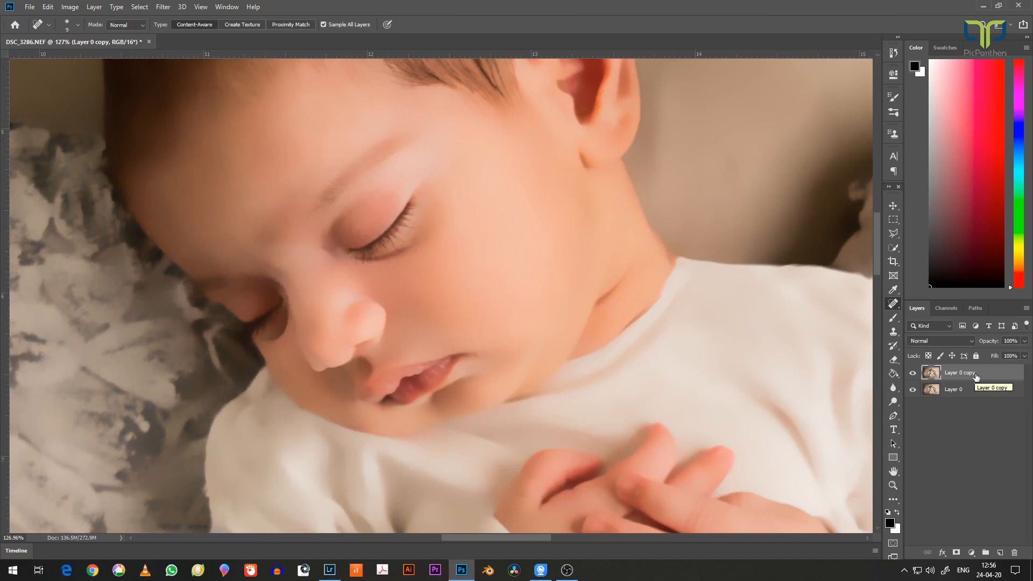
{"action": "left_click", "coordinate": [1025, 340]}
{"action": "scroll", "coordinate": [487, 256], "scroll_direction": "down", "scroll_amount": 8}
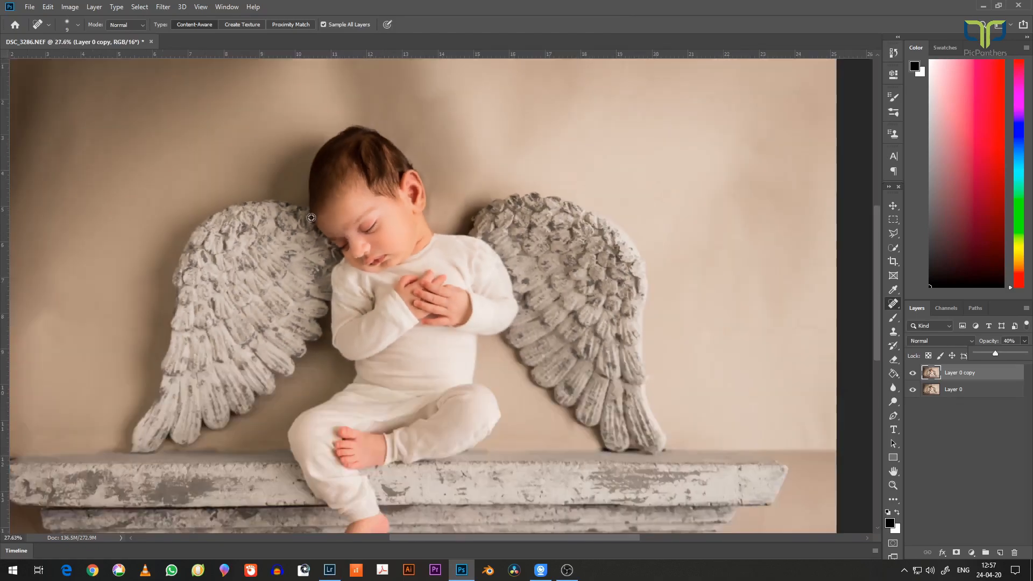
{"action": "scroll", "coordinate": [311, 217], "scroll_direction": "down", "scroll_amount": 1}
{"action": "scroll", "coordinate": [458, 274], "scroll_direction": "up", "scroll_amount": 6}
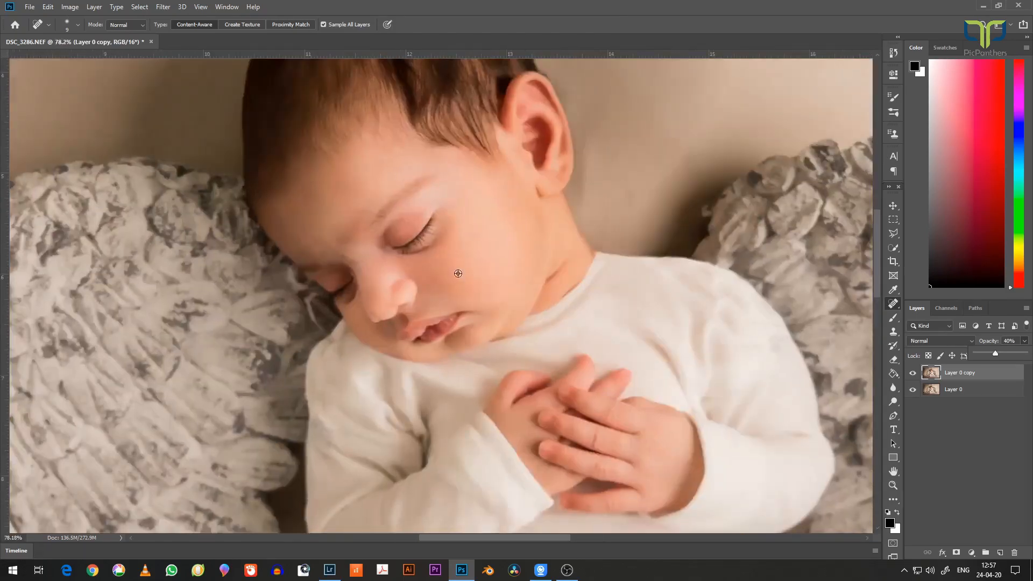
{"action": "scroll", "coordinate": [458, 274], "scroll_direction": "up", "scroll_amount": 2}
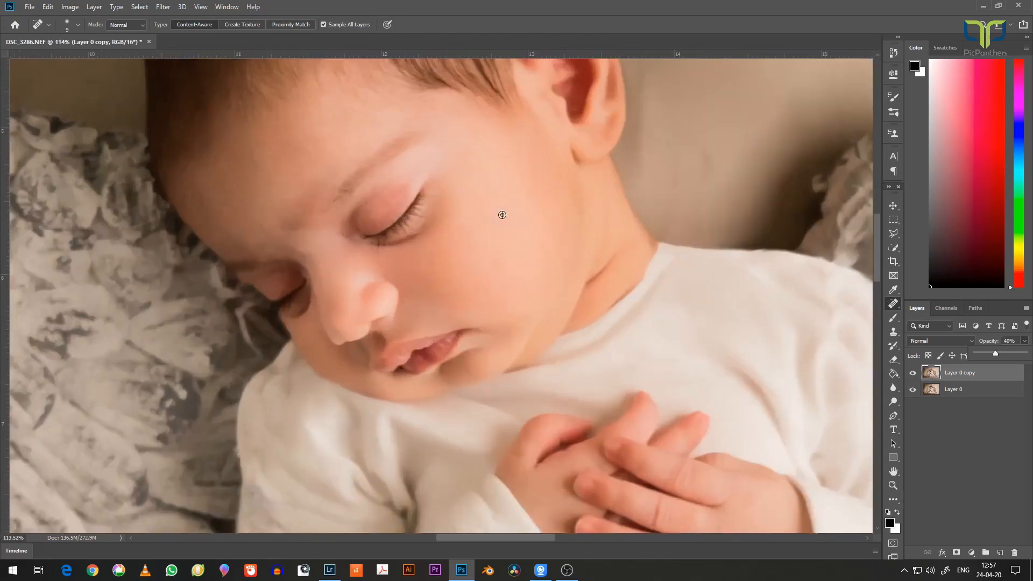
{"action": "scroll", "coordinate": [502, 215], "scroll_direction": "down", "scroll_amount": 7}
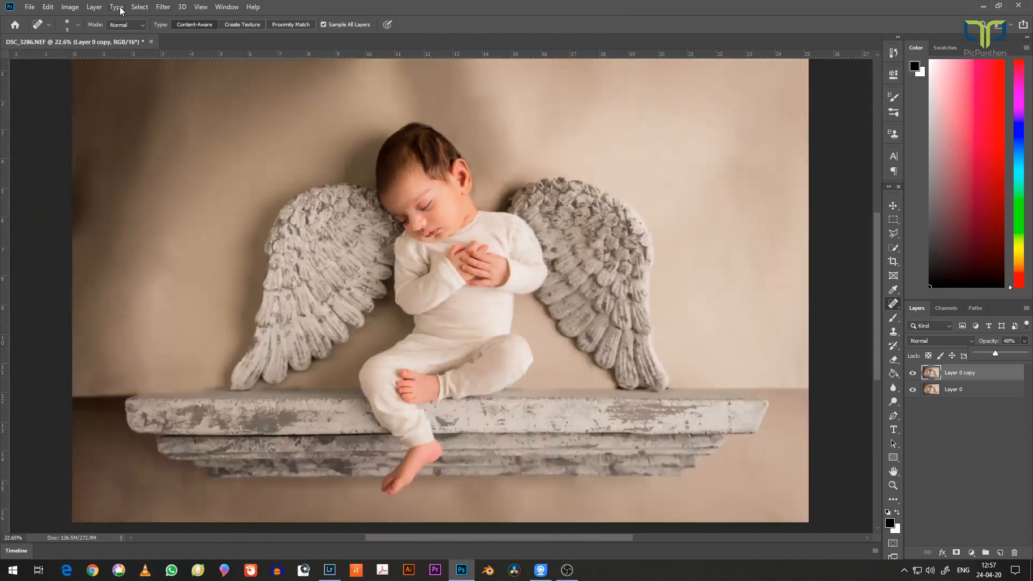
Merge the blurred copy down into Layer 0 and duplicate the merged layer.
{"action": "left_click", "coordinate": [975, 455]}
{"action": "key", "text": "ctrl+e"}
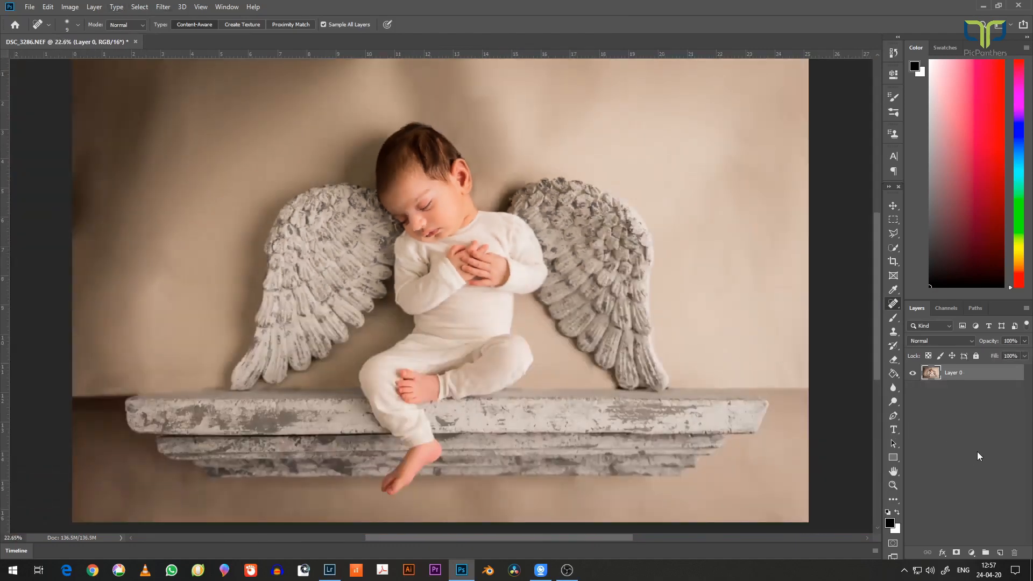
{"action": "key", "text": "ctrl+j"}
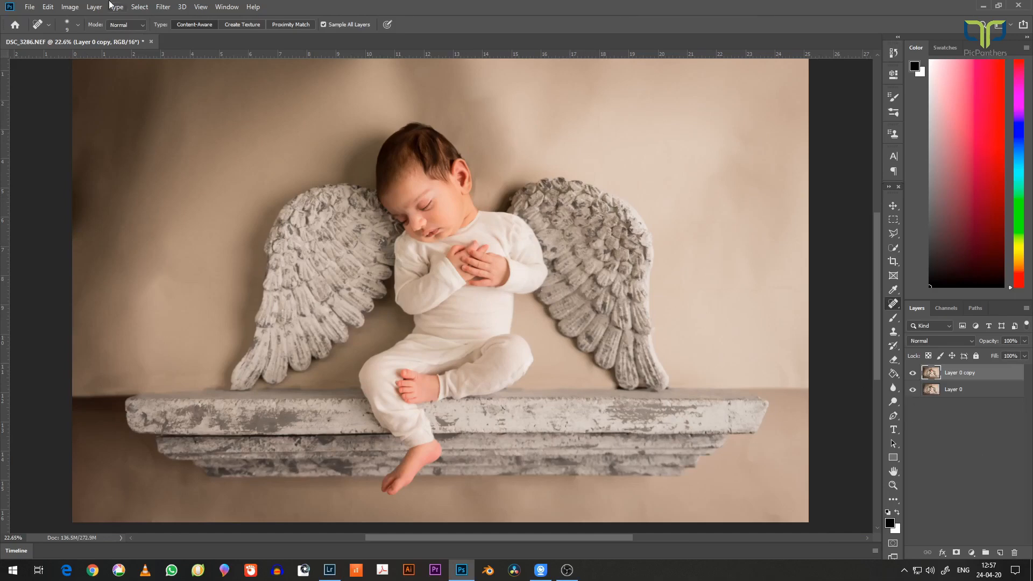
Slightly reduce the duplicate's master saturation with Hue/Saturation and merge it down into Layer 0.
{"action": "left_click", "coordinate": [72, 7]}
{"action": "mouse_move", "coordinate": [79, 37]}
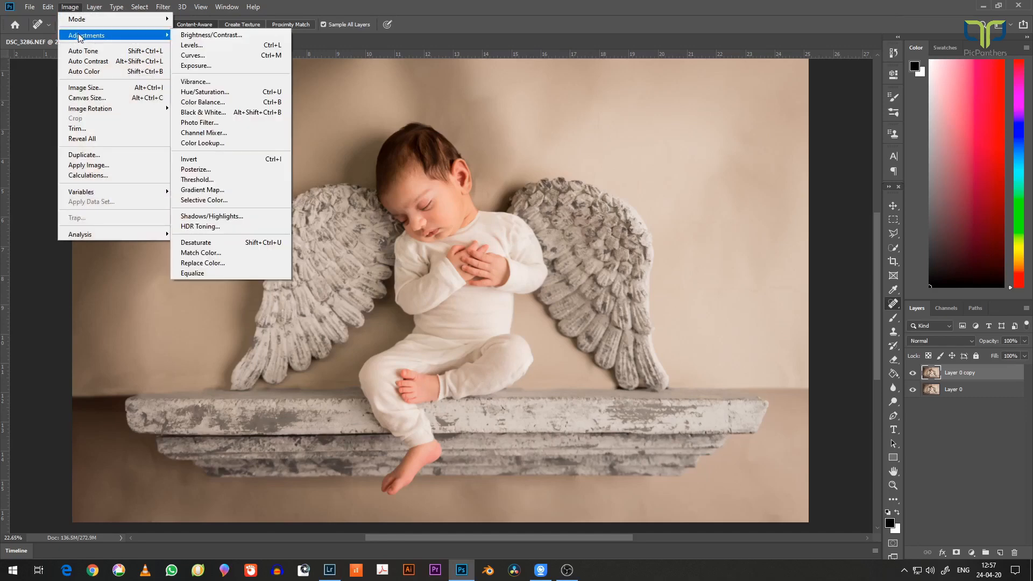
{"action": "left_click", "coordinate": [207, 94]}
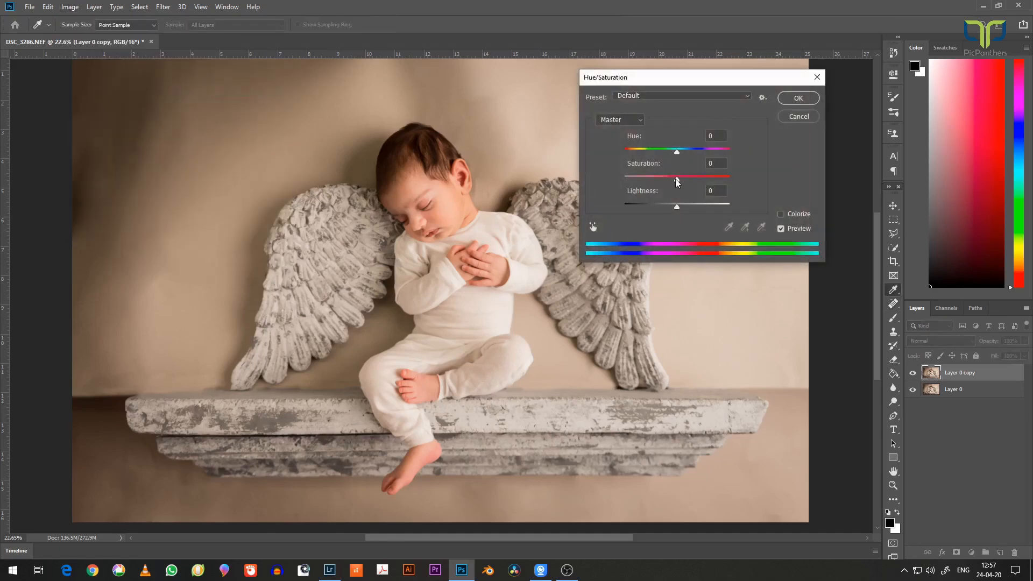
{"action": "left_click_drag", "start_coordinate": [676, 179], "coordinate": [670, 182]}
{"action": "left_click", "coordinate": [800, 98]}
{"action": "key", "text": "j"}
{"action": "key", "text": "ctrl+e"}
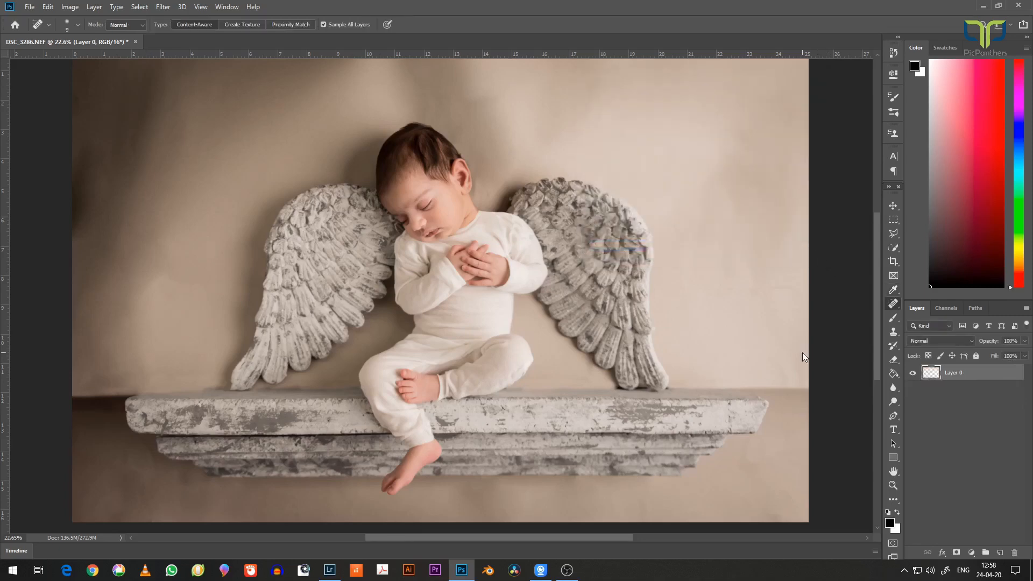
Duplicate Layer 0 and darken the copy's midtones with Curves, pulling input 138 down to output 108.
{"action": "key", "text": "ctrl+j"}
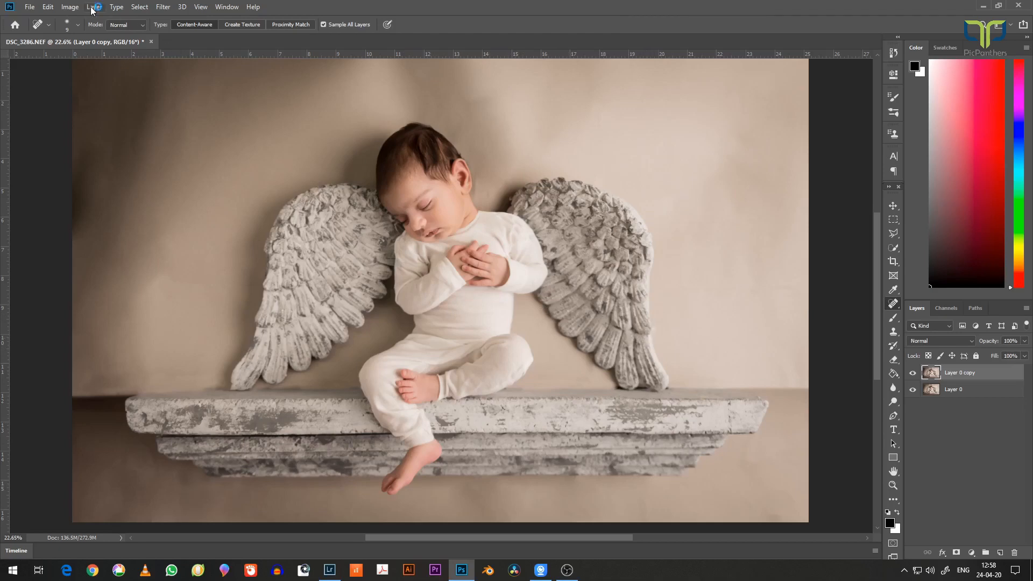
{"action": "left_click", "coordinate": [70, 7]}
{"action": "mouse_move", "coordinate": [87, 42]}
{"action": "left_click", "coordinate": [211, 54]}
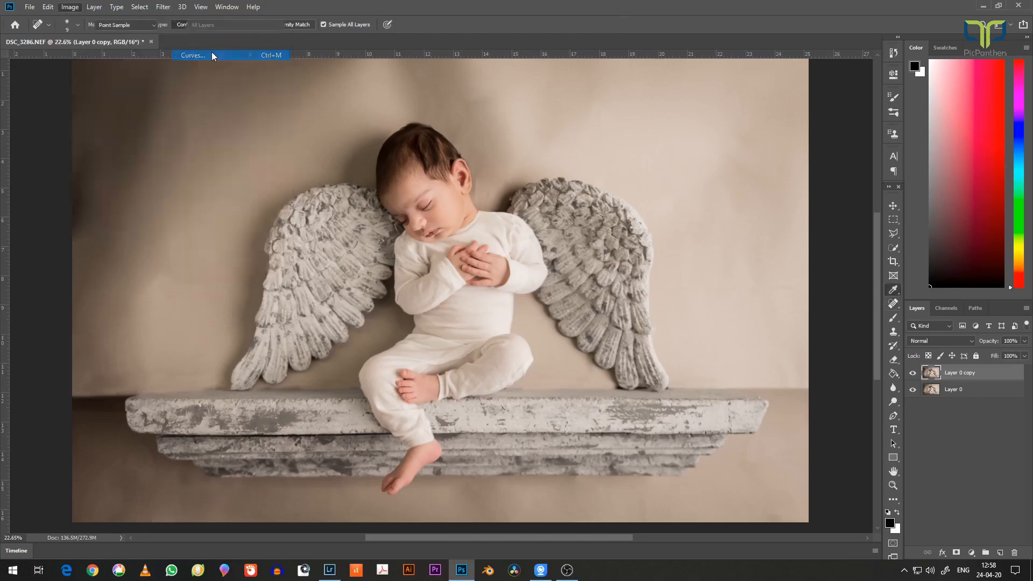
{"action": "left_click_drag", "start_coordinate": [635, 153], "coordinate": [623, 181]}
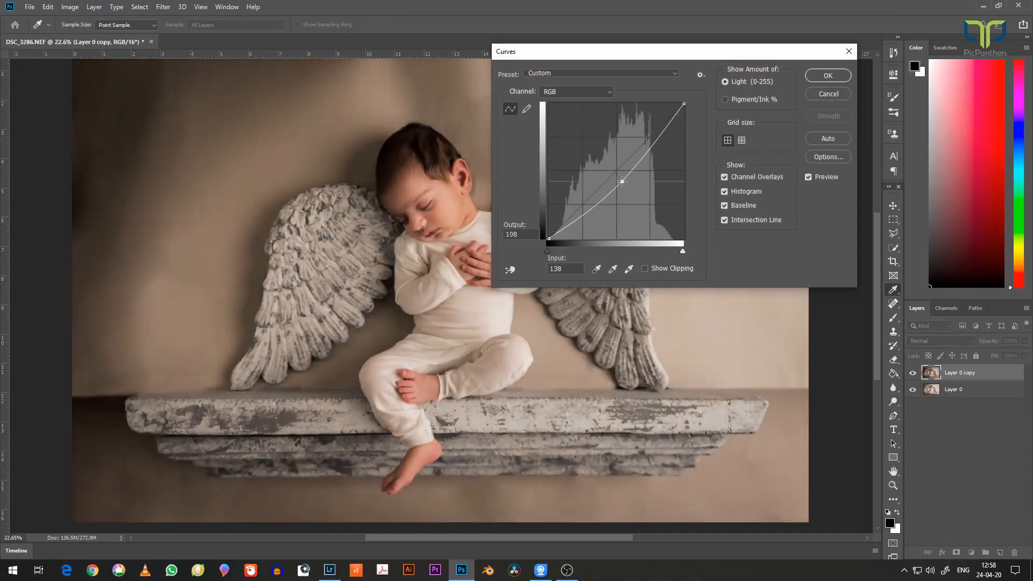
{"action": "key", "text": "Return"}
{"action": "key", "text": "j"}
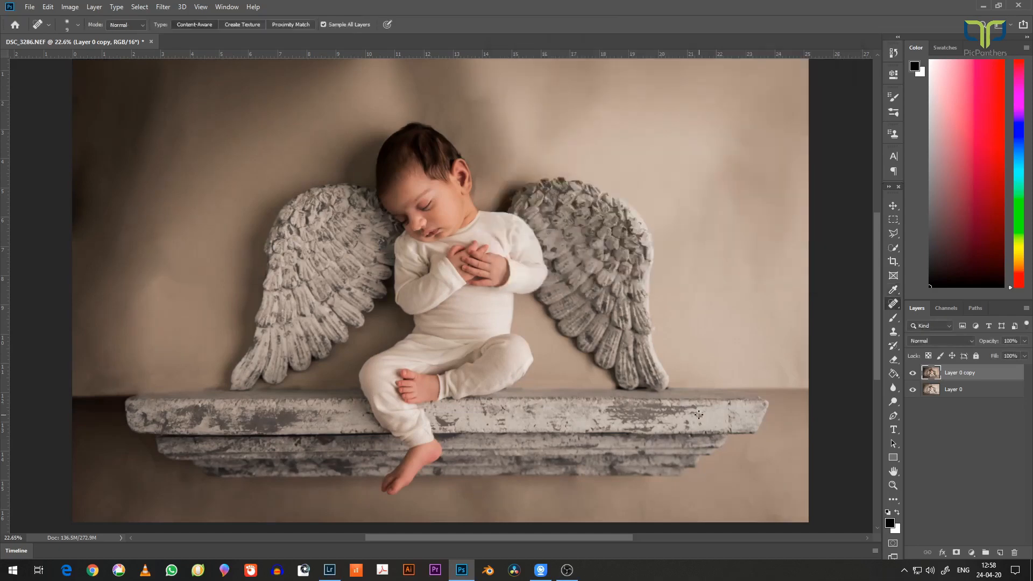
Set the darkened copy's master saturation to -35 and add a layer mask to it.
{"action": "left_click", "coordinate": [76, 7]}
{"action": "key", "text": "ctrl+u"}
{"action": "left_click_drag", "start_coordinate": [677, 179], "coordinate": [658, 183]}
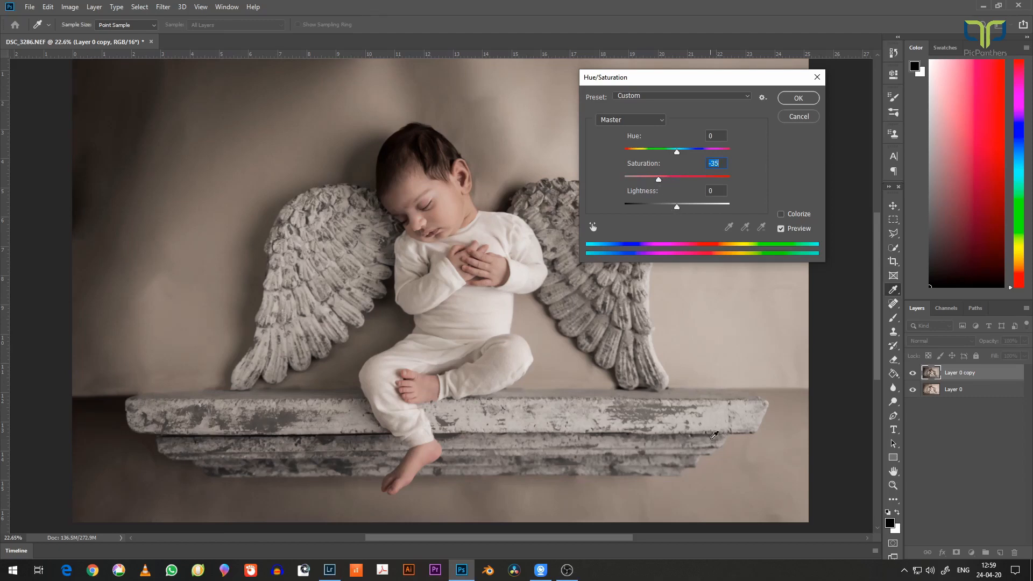
{"action": "left_click", "coordinate": [799, 98]}
{"action": "key", "text": "j"}
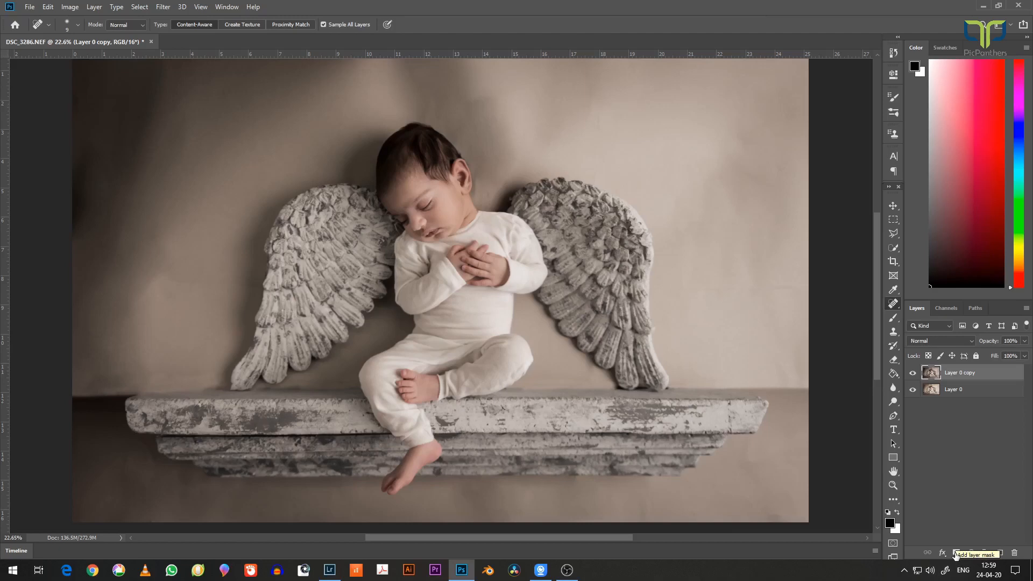
{"action": "left_click", "coordinate": [956, 554]}
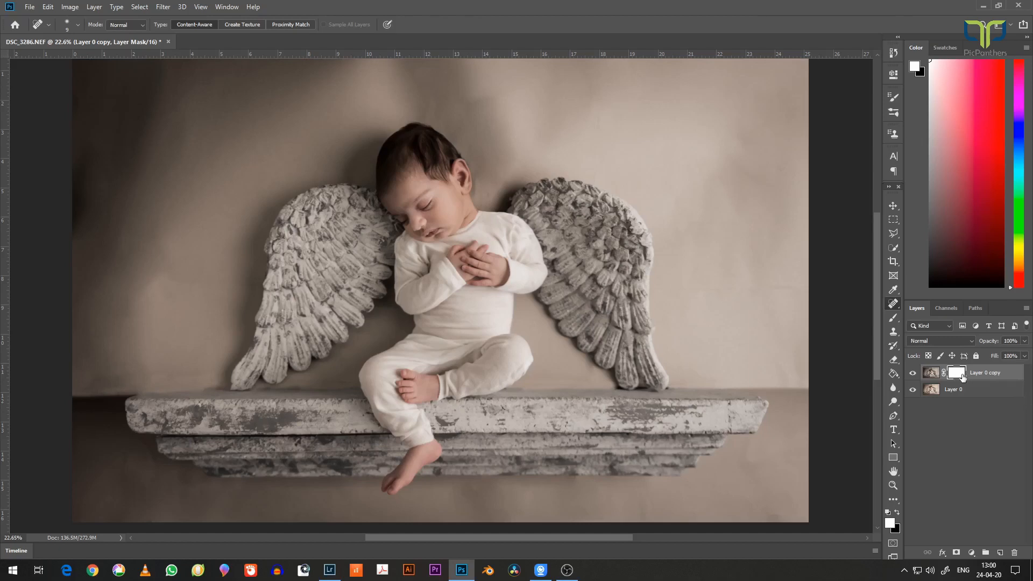
Paint black on the darkened copy's mask with a soft 700 px brush over the baby's head, torso and legs.
{"action": "left_click", "coordinate": [893, 318]}
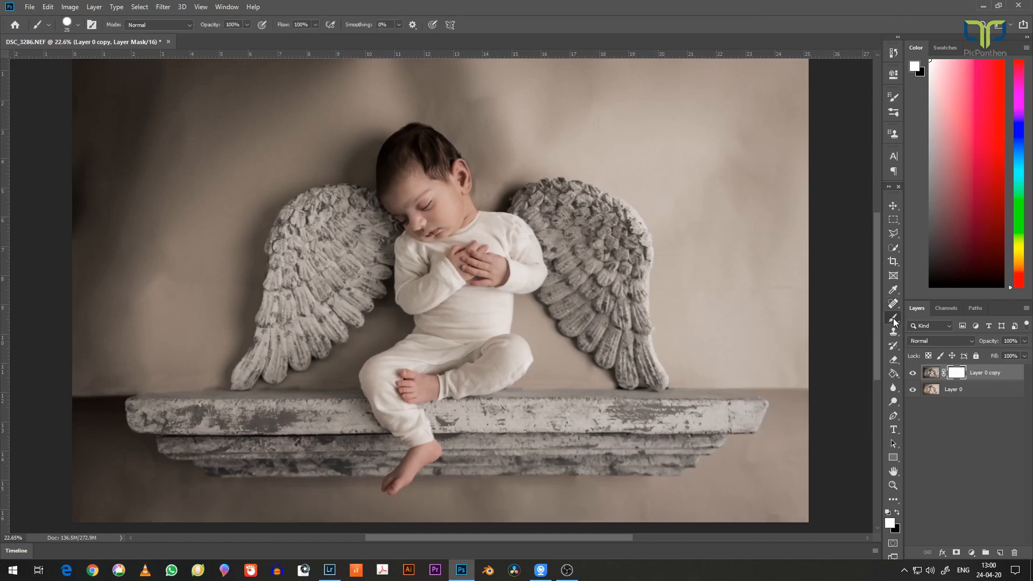
{"action": "key", "text": "x"}
{"action": "key", "text": "bracketright"}
{"action": "key", "text": "bracketright"}
{"action": "key", "text": "bracketright"}
{"action": "key", "text": "bracketright"}
{"action": "key", "text": "bracketright"}
{"action": "key", "text": "bracketright"}
{"action": "key", "text": "bracketright"}
{"action": "key", "text": "bracketright"}
{"action": "key", "text": "bracketright"}
{"action": "key", "text": "bracketright"}
{"action": "key", "text": "bracketright"}
{"action": "key", "text": "bracketright"}
{"action": "key", "text": "bracketright"}
{"action": "key", "text": "bracketright"}
{"action": "key", "text": "bracketright"}
{"action": "key", "text": "bracketright"}
{"action": "key", "text": "bracketright"}
{"action": "mouse_move", "coordinate": [430, 204]}
{"action": "left_mouse_down"}
{"action": "mouse_move", "coordinate": [424, 185]}
{"action": "mouse_move", "coordinate": [425, 204]}
{"action": "left_mouse_up"}
{"action": "left_click", "coordinate": [78, 24]}
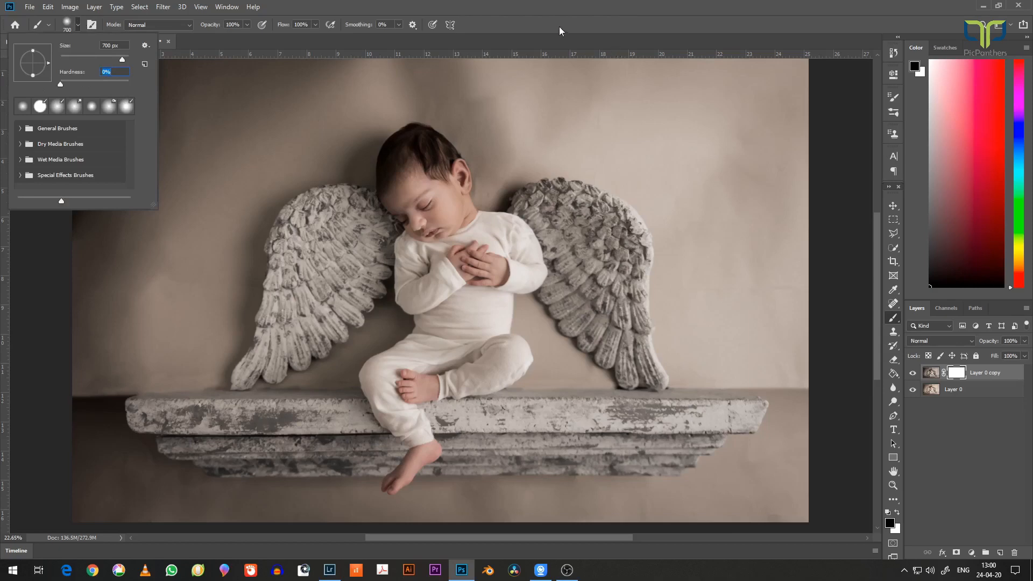
{"action": "key", "text": "Return"}
{"action": "mouse_move", "coordinate": [442, 208]}
{"action": "left_mouse_down"}
{"action": "mouse_move", "coordinate": [412, 202]}
{"action": "mouse_move", "coordinate": [446, 199]}
{"action": "mouse_move", "coordinate": [475, 259]}
{"action": "left_mouse_up"}
{"action": "left_click", "coordinate": [424, 379]}
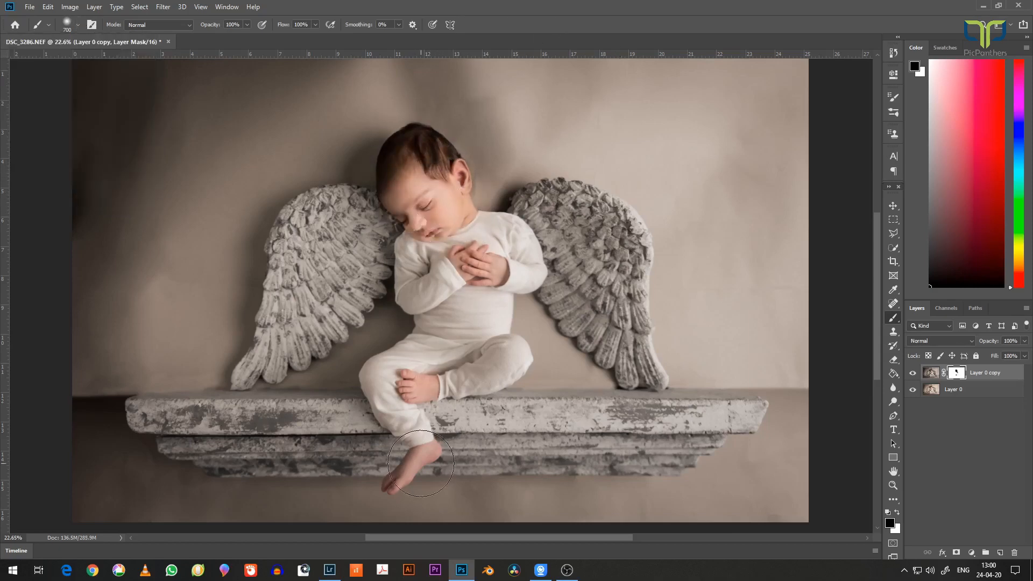
Mask out the darkening over the baby's hanging foot with a 200 px black brush.
{"action": "key", "text": "["}
{"action": "key", "text": "["}
{"action": "key", "text": "["}
{"action": "key", "text": "["}
{"action": "key", "text": "["}
{"action": "mouse_move", "coordinate": [429, 450]}
{"action": "left_mouse_down"}
{"action": "mouse_move", "coordinate": [392, 487]}
{"action": "mouse_move", "coordinate": [422, 458]}
{"action": "left_mouse_up"}
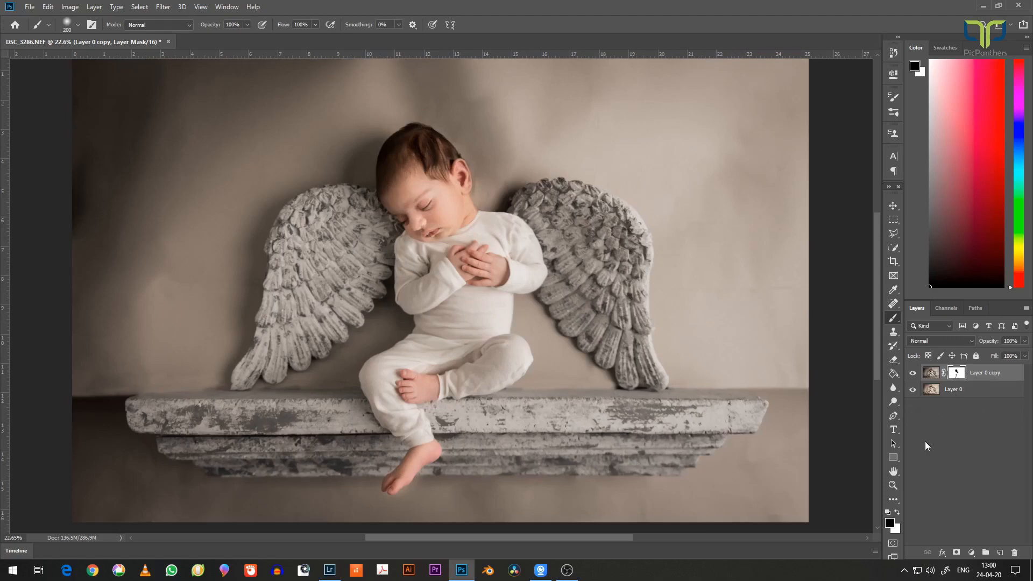
Flatten the layers into a single Background and duplicate it onto a new layer.
{"action": "left_click", "coordinate": [947, 390]}
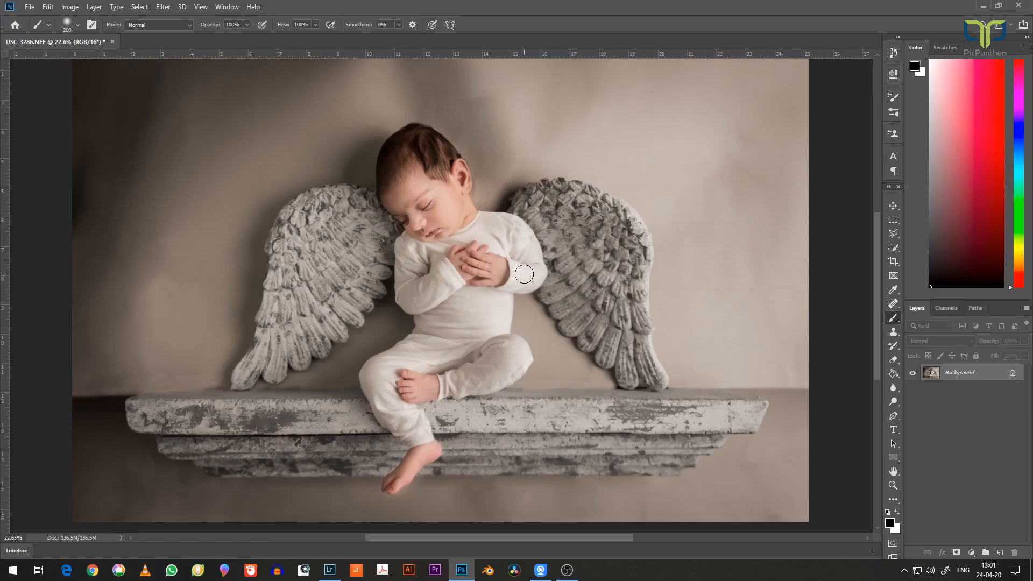
{"action": "key", "text": "ctrl+j"}
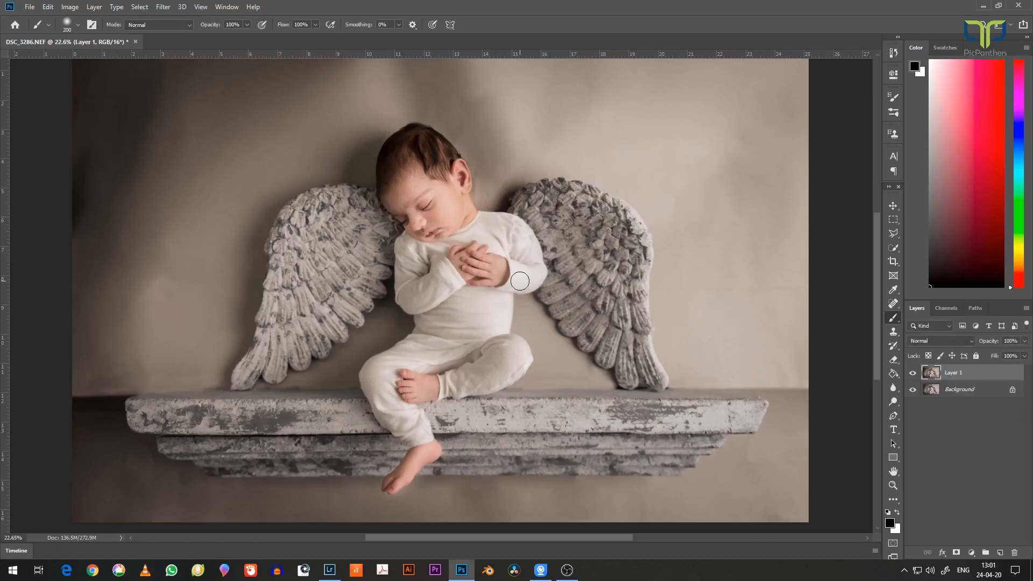
Darken the baby's white outfit on Layer 1 with the Burn tool at 200 px, range Highlights and 11% exposure.
{"action": "left_click", "coordinate": [894, 402]}
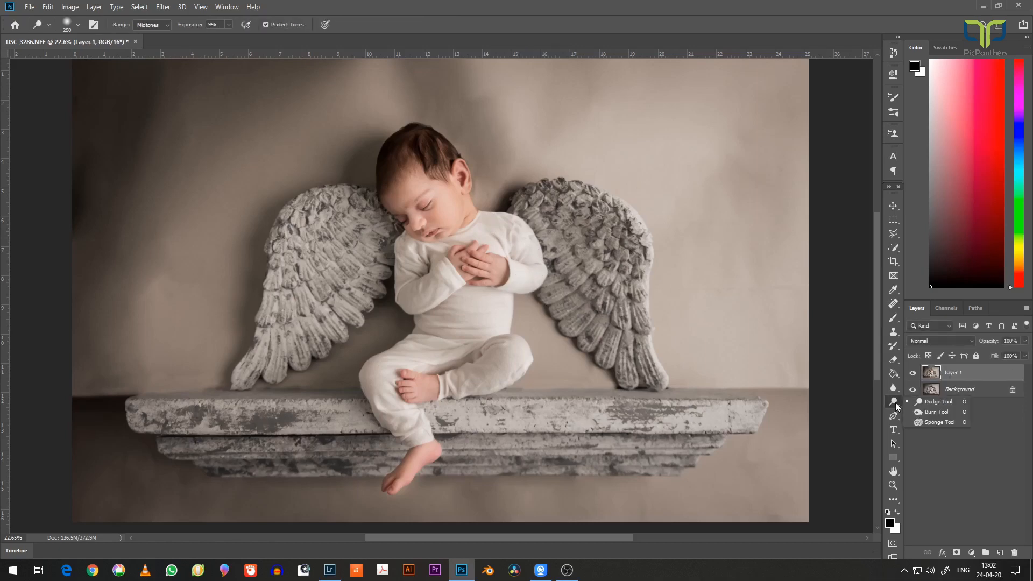
{"action": "left_click", "coordinate": [950, 411]}
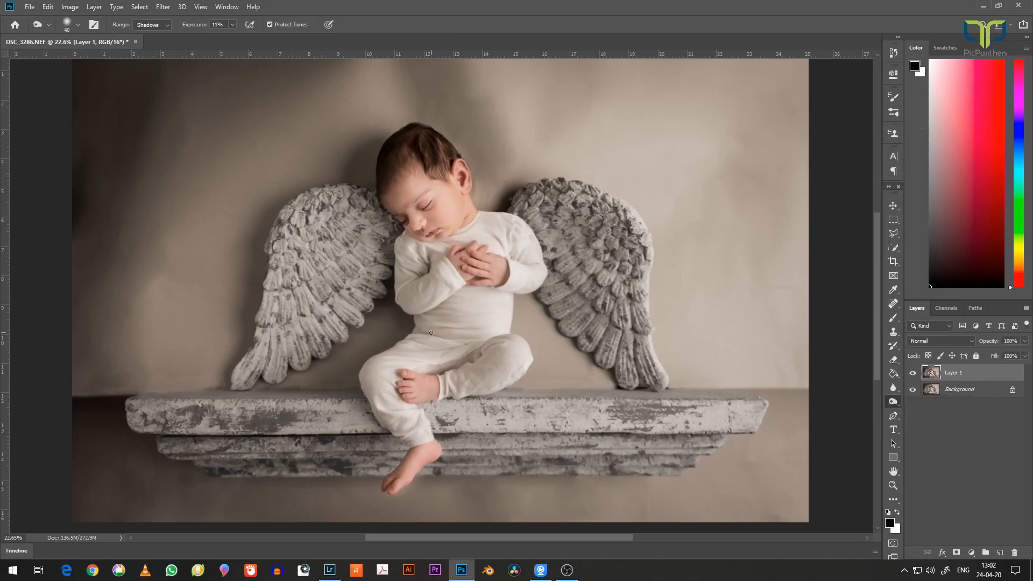
{"action": "left_click", "coordinate": [156, 24]}
{"action": "key", "text": "bracketright"}
{"action": "key", "text": "bracketright"}
{"action": "mouse_move", "coordinate": [487, 300]}
{"action": "left_mouse_down"}
{"action": "mouse_move", "coordinate": [516, 367]}
{"action": "mouse_move", "coordinate": [531, 363]}
{"action": "mouse_move", "coordinate": [394, 417]}
{"action": "mouse_move", "coordinate": [381, 402]}
{"action": "mouse_move", "coordinate": [405, 422]}
{"action": "mouse_move", "coordinate": [374, 370]}
{"action": "mouse_move", "coordinate": [429, 365]}
{"action": "mouse_move", "coordinate": [419, 329]}
{"action": "mouse_move", "coordinate": [443, 264]}
{"action": "mouse_move", "coordinate": [458, 287]}
{"action": "mouse_move", "coordinate": [450, 274]}
{"action": "mouse_move", "coordinate": [444, 294]}
{"action": "mouse_move", "coordinate": [423, 261]}
{"action": "mouse_move", "coordinate": [408, 277]}
{"action": "mouse_move", "coordinate": [403, 251]}
{"action": "mouse_move", "coordinate": [417, 248]}
{"action": "mouse_move", "coordinate": [404, 286]}
{"action": "left_mouse_up"}
{"action": "mouse_move", "coordinate": [523, 281]}
{"action": "left_mouse_down"}
{"action": "mouse_move", "coordinate": [511, 221]}
{"action": "mouse_move", "coordinate": [522, 244]}
{"action": "mouse_move", "coordinate": [496, 235]}
{"action": "mouse_move", "coordinate": [497, 343]}
{"action": "mouse_move", "coordinate": [417, 389]}
{"action": "mouse_move", "coordinate": [447, 320]}
{"action": "mouse_move", "coordinate": [405, 286]}
{"action": "mouse_move", "coordinate": [526, 254]}
{"action": "mouse_move", "coordinate": [463, 240]}
{"action": "mouse_move", "coordinate": [447, 322]}
{"action": "mouse_move", "coordinate": [421, 315]}
{"action": "mouse_move", "coordinate": [424, 274]}
{"action": "mouse_move", "coordinate": [448, 278]}
{"action": "mouse_move", "coordinate": [446, 266]}
{"action": "mouse_move", "coordinate": [433, 291]}
{"action": "mouse_move", "coordinate": [410, 294]}
{"action": "mouse_move", "coordinate": [530, 271]}
{"action": "left_mouse_up"}
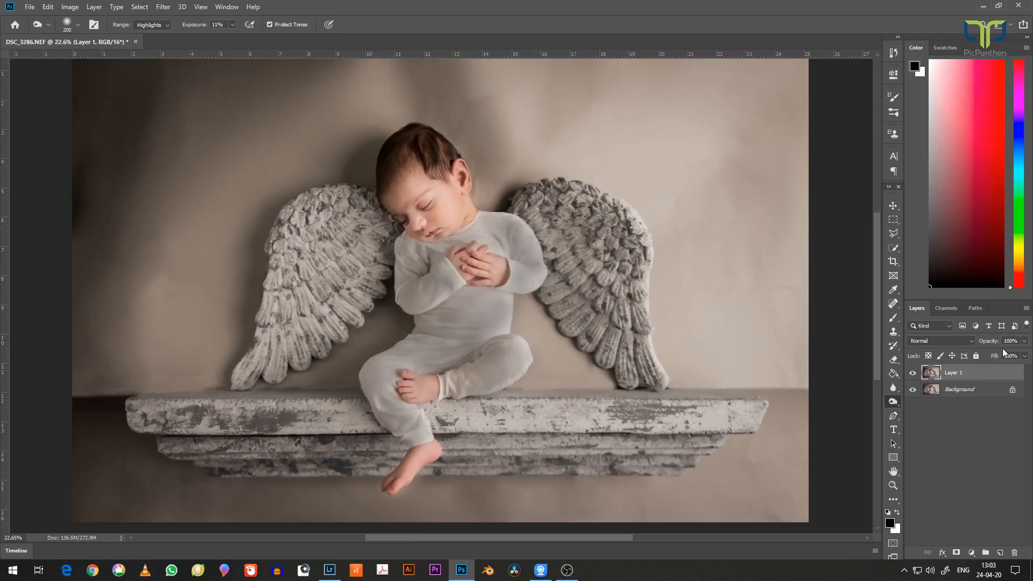
Reduce the burned layer's opacity to 60%.
{"action": "key", "text": "v"}
{"action": "key", "text": "6"}
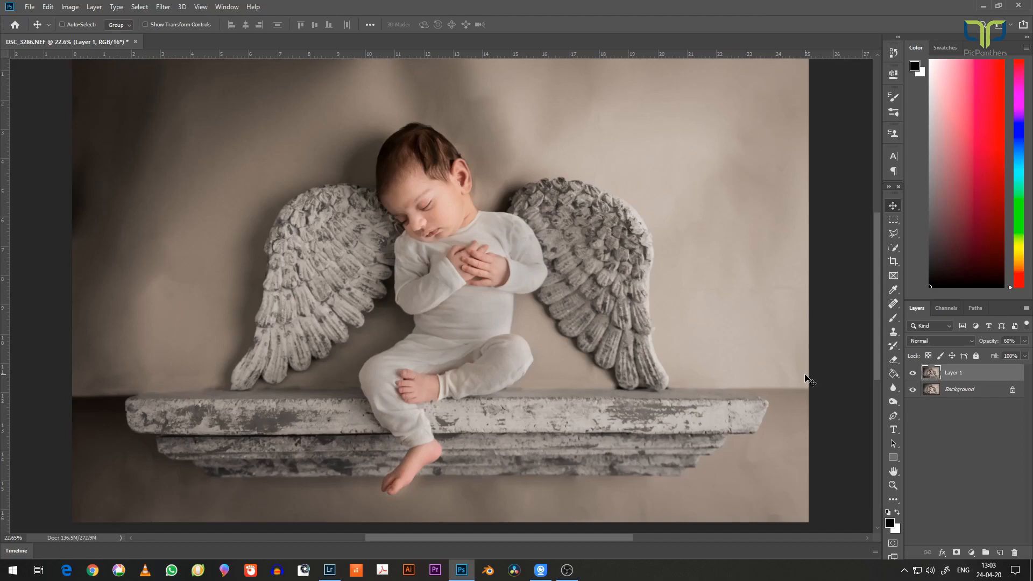
{"action": "key", "text": "0"}
Apply a Surface Blur to Layer 1 with a radius of 52 pixels and a threshold of 74 levels.
{"action": "left_click", "coordinate": [163, 7]}
{"action": "mouse_move", "coordinate": [175, 129]}
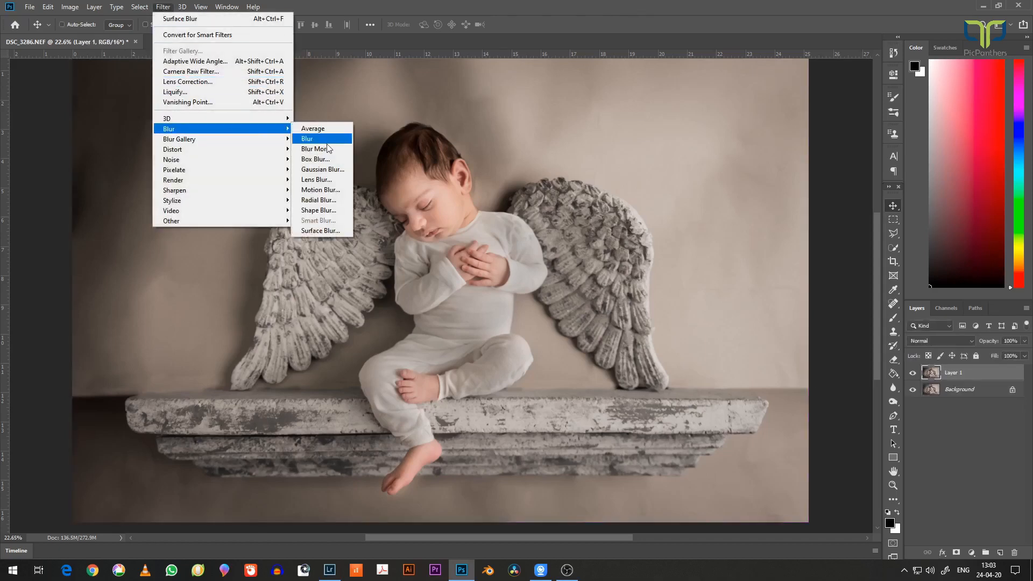
{"action": "left_click", "coordinate": [330, 233]}
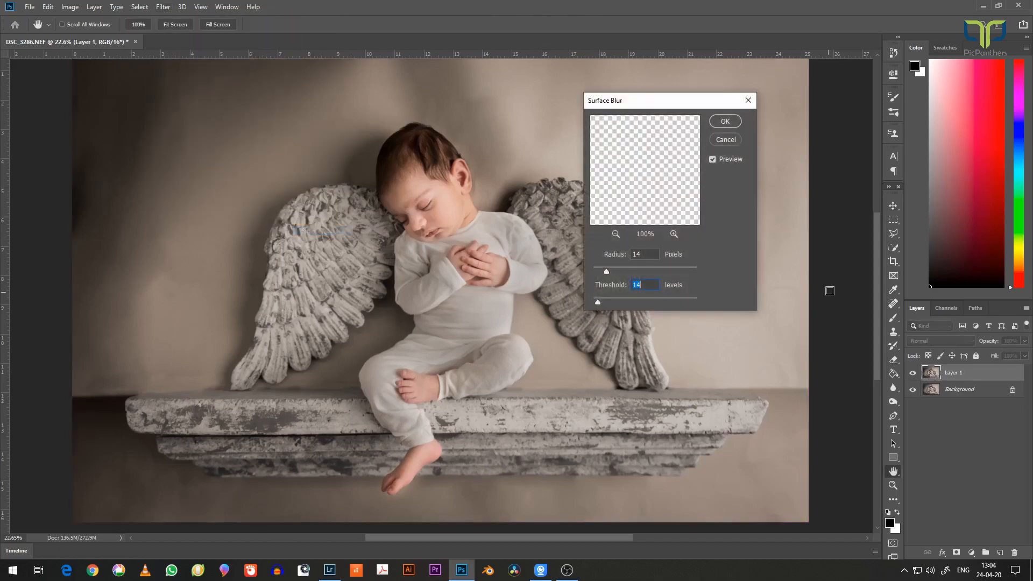
{"action": "left_click", "coordinate": [647, 268]}
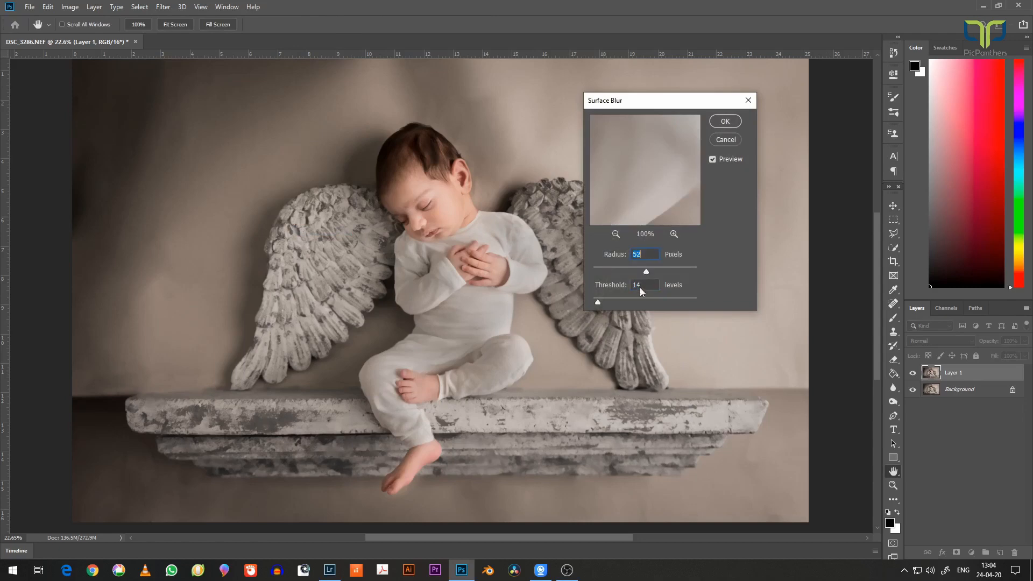
{"action": "left_click", "coordinate": [623, 301]}
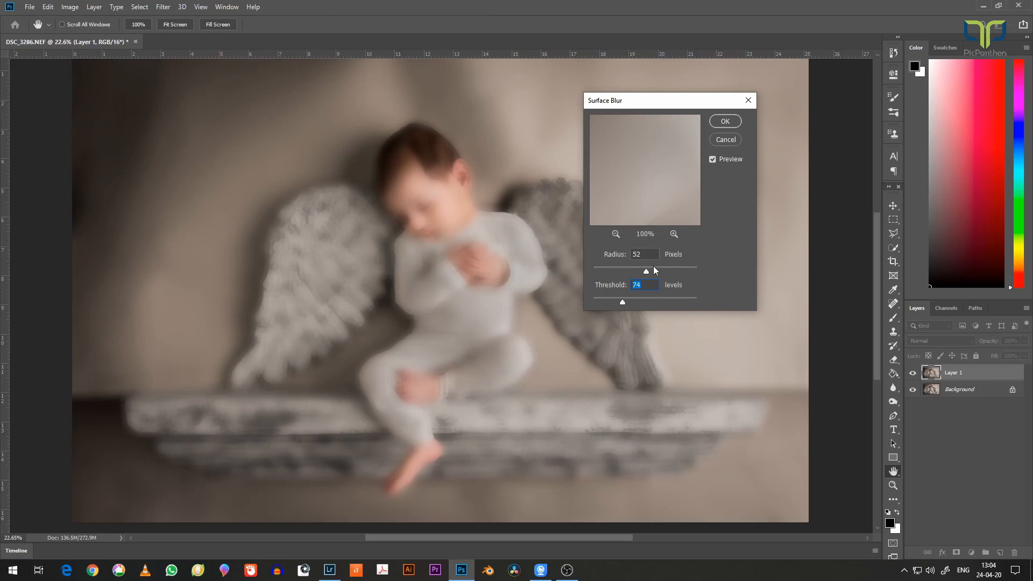
{"action": "key", "text": "Return"}
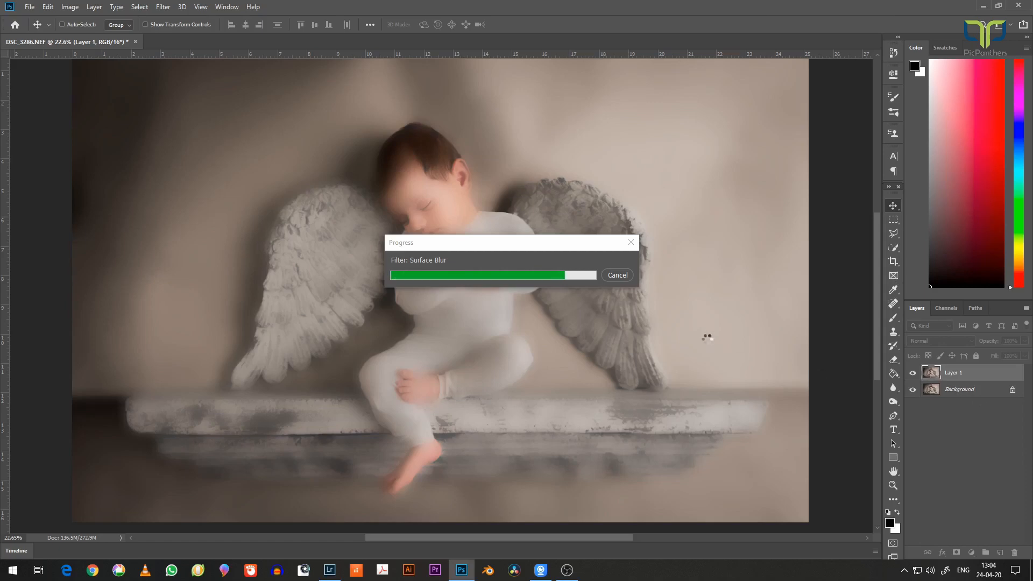
Add a mask to the blurred layer and paint black over the baby, wings and shelf, using a brush up to 600 px.
{"action": "scroll", "coordinate": [709, 347], "scroll_direction": "down", "scroll_amount": 3}
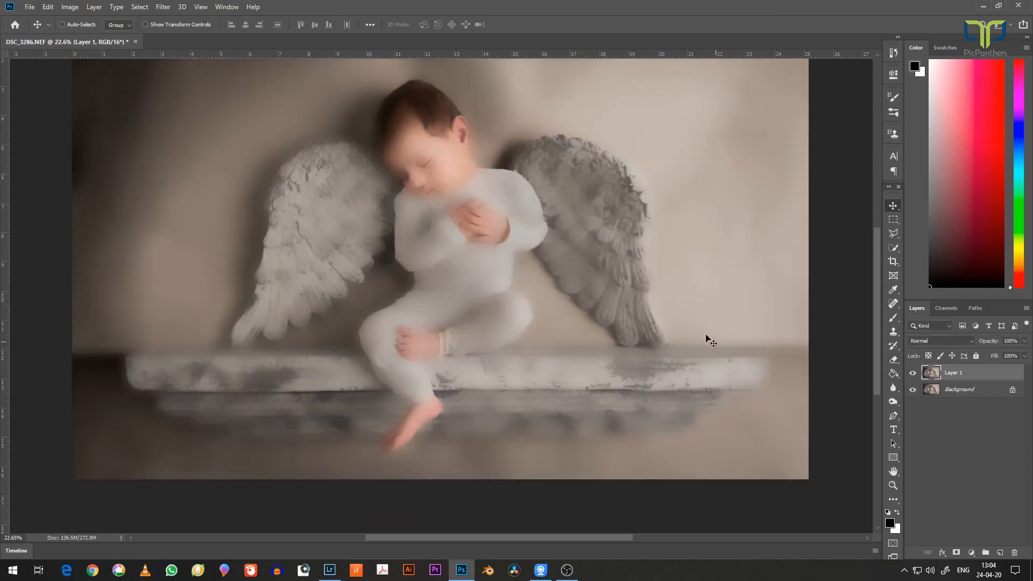
{"action": "scroll", "coordinate": [706, 338], "scroll_direction": "up", "scroll_amount": 2}
{"action": "left_click", "coordinate": [957, 553]}
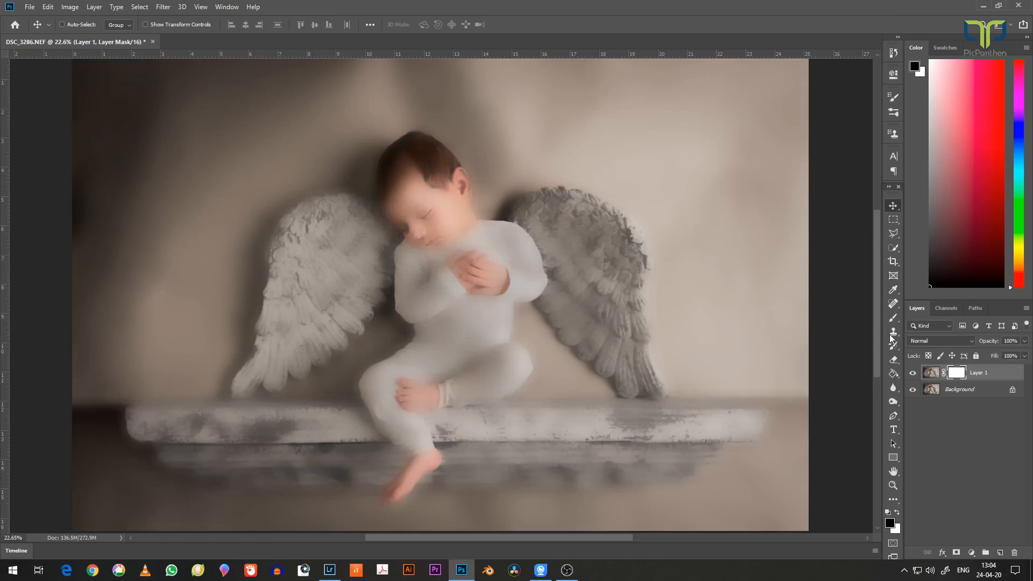
{"action": "left_click", "coordinate": [892, 317]}
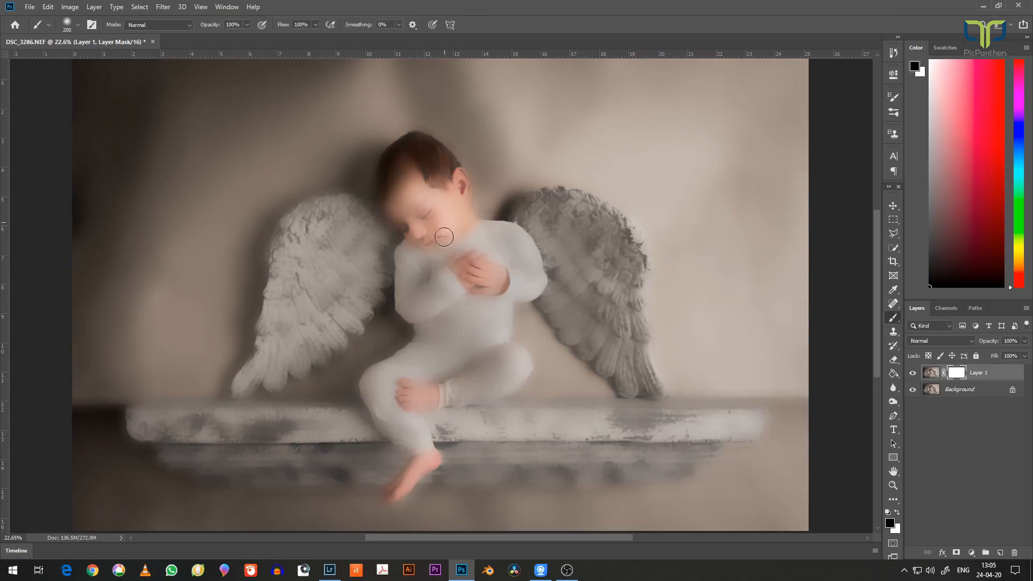
{"action": "mouse_move", "coordinate": [444, 236]}
{"action": "left_mouse_down"}
{"action": "mouse_move", "coordinate": [400, 209]}
{"action": "mouse_move", "coordinate": [418, 227]}
{"action": "mouse_move", "coordinate": [458, 193]}
{"action": "mouse_move", "coordinate": [462, 218]}
{"action": "mouse_move", "coordinate": [462, 188]}
{"action": "mouse_move", "coordinate": [435, 147]}
{"action": "mouse_move", "coordinate": [317, 223]}
{"action": "mouse_move", "coordinate": [360, 207]}
{"action": "left_mouse_up"}
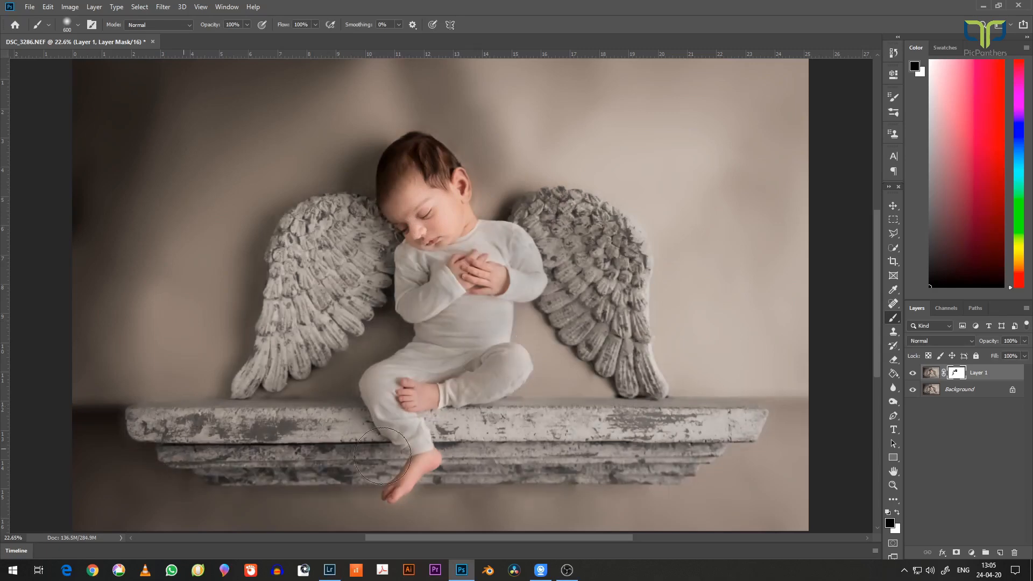
{"action": "mouse_move", "coordinate": [384, 456]}
{"action": "left_mouse_down"}
{"action": "mouse_move", "coordinate": [758, 444]}
{"action": "mouse_move", "coordinate": [602, 450]}
{"action": "left_mouse_up"}
Flatten the masked blur layer and the Background into a single image.
{"action": "left_click", "coordinate": [95, 6]}
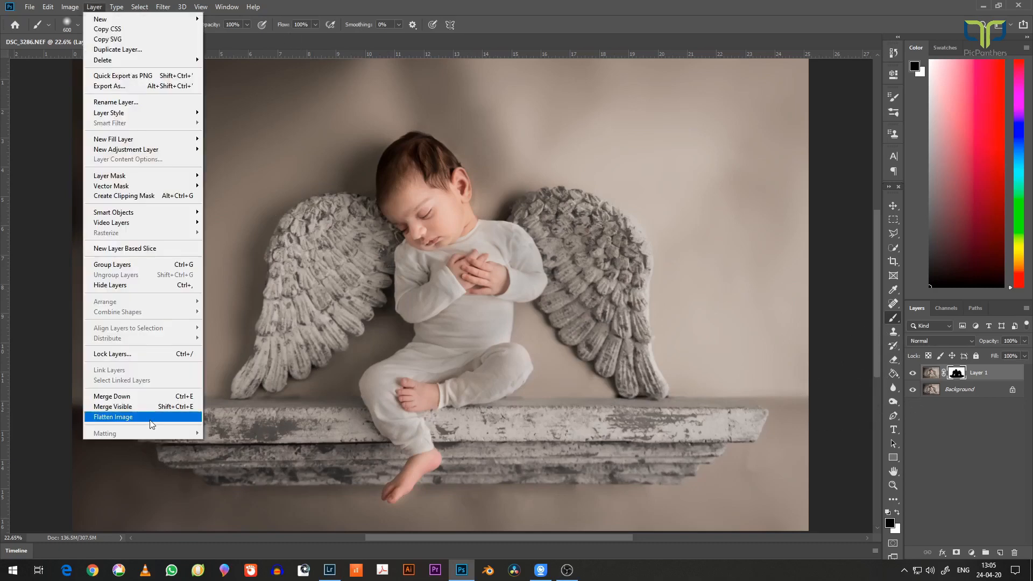
{"action": "left_click", "coordinate": [140, 416]}
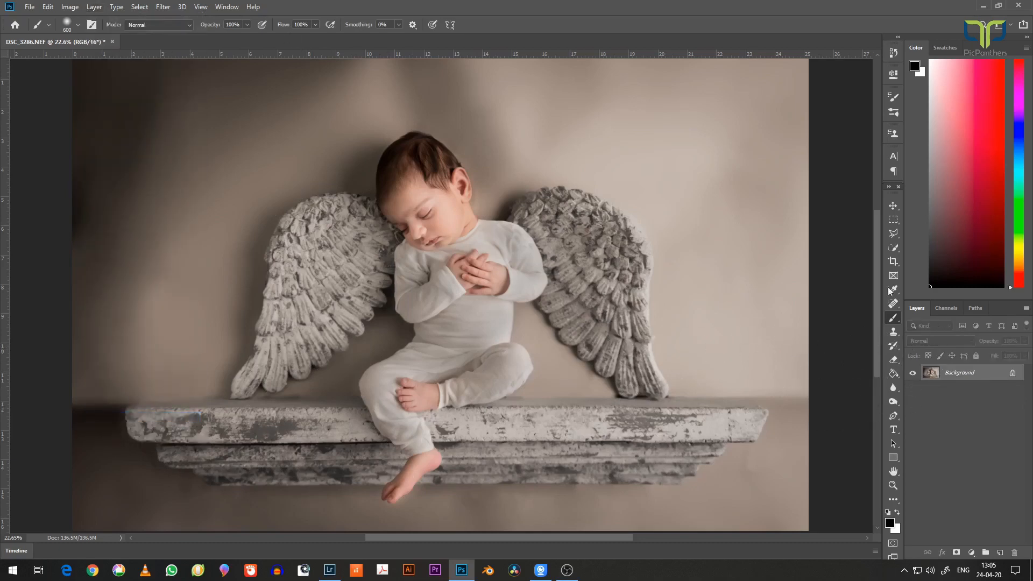
{"action": "key", "text": "v"}
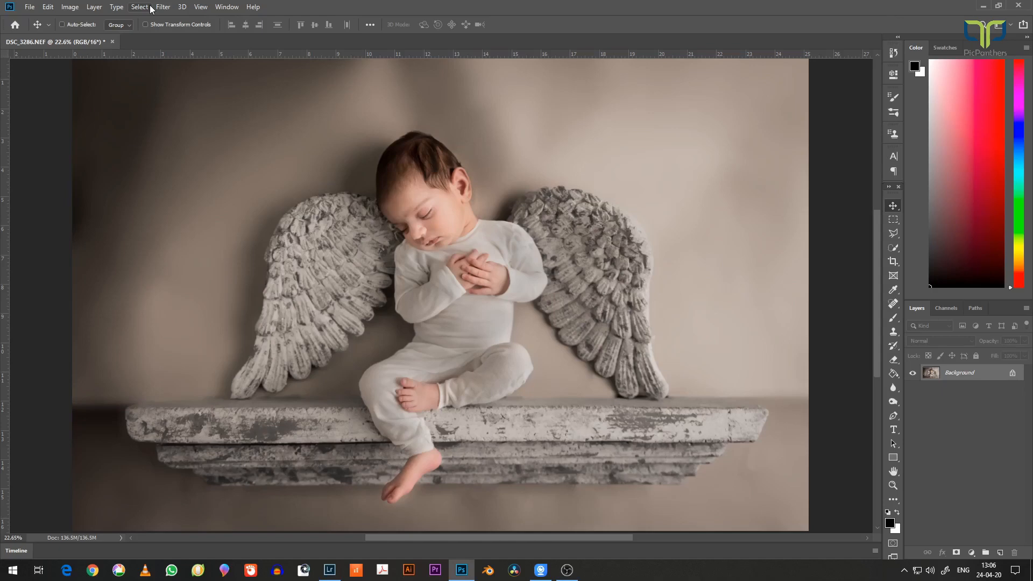
Switch to the photo in Lightroom and add a post-crop vignette with amount -24 and midpoint 4.
{"action": "left_click", "coordinate": [330, 570]}
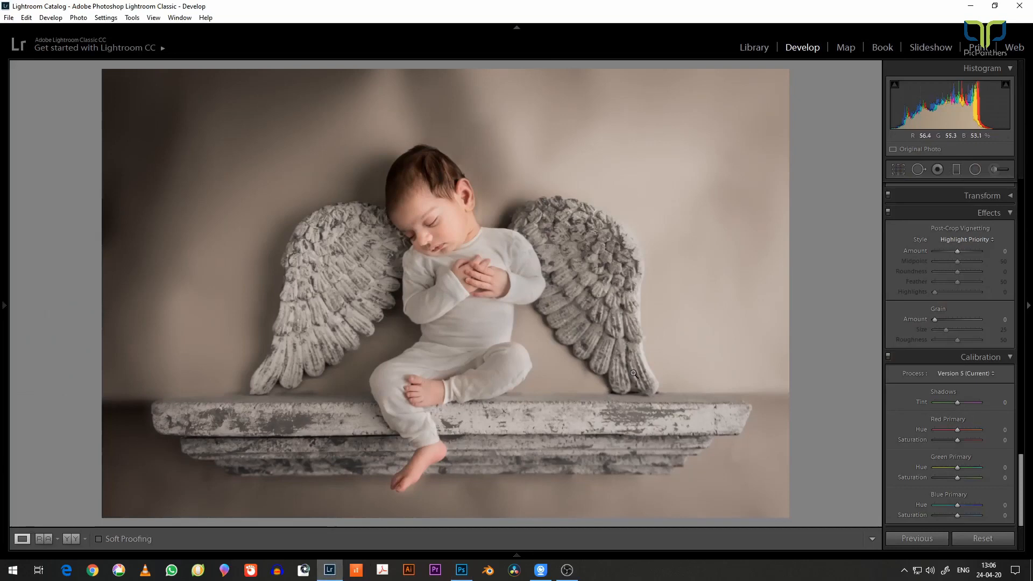
{"action": "scroll", "coordinate": [925, 304], "scroll_direction": "up", "scroll_amount": 3}
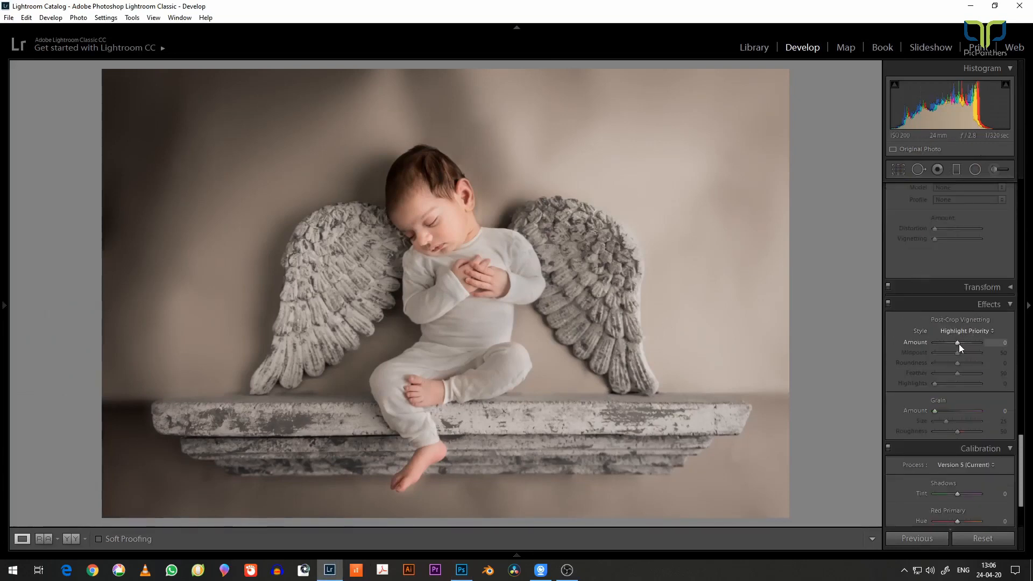
{"action": "left_click_drag", "start_coordinate": [960, 343], "coordinate": [912, 353]}
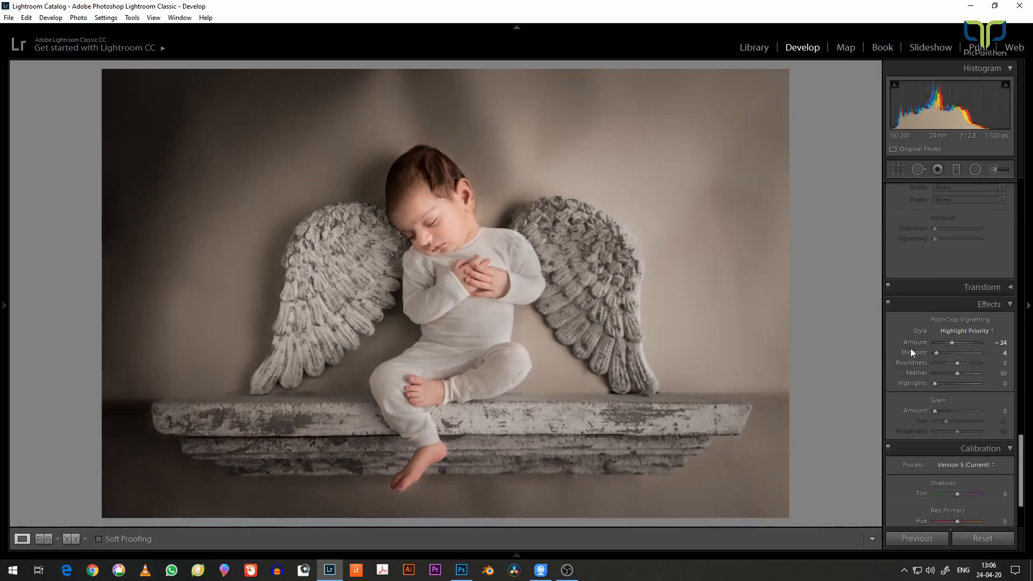
Set the basic adjustments to Temp -5, Tint +7, Exposure -0.24, Contrast -24, Highlights -19, Shadows -40, Whites -26 and Blacks +24.
{"action": "scroll", "coordinate": [932, 305], "scroll_direction": "up", "scroll_amount": 10}
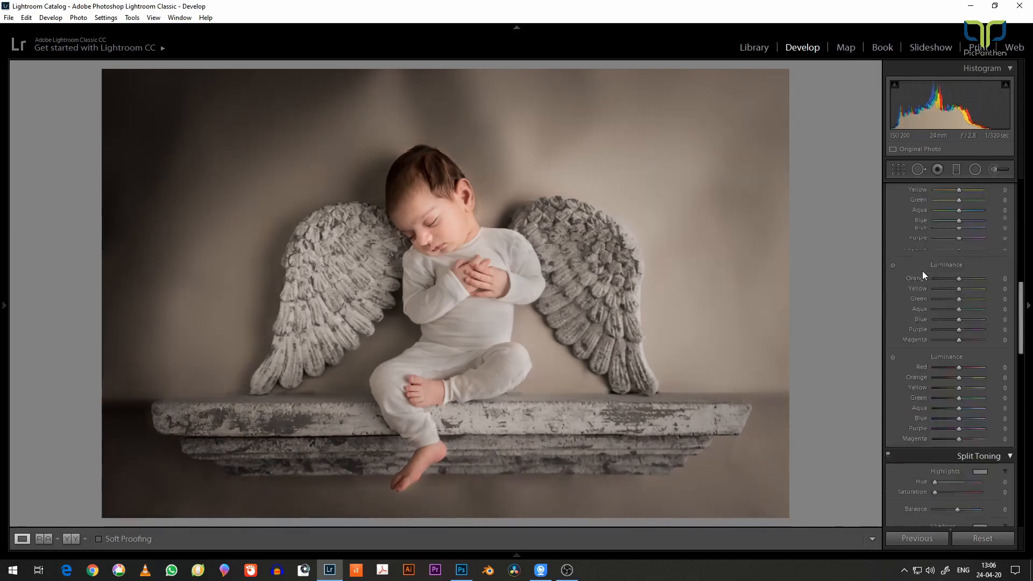
{"action": "scroll", "coordinate": [947, 312], "scroll_direction": "up", "scroll_amount": 5}
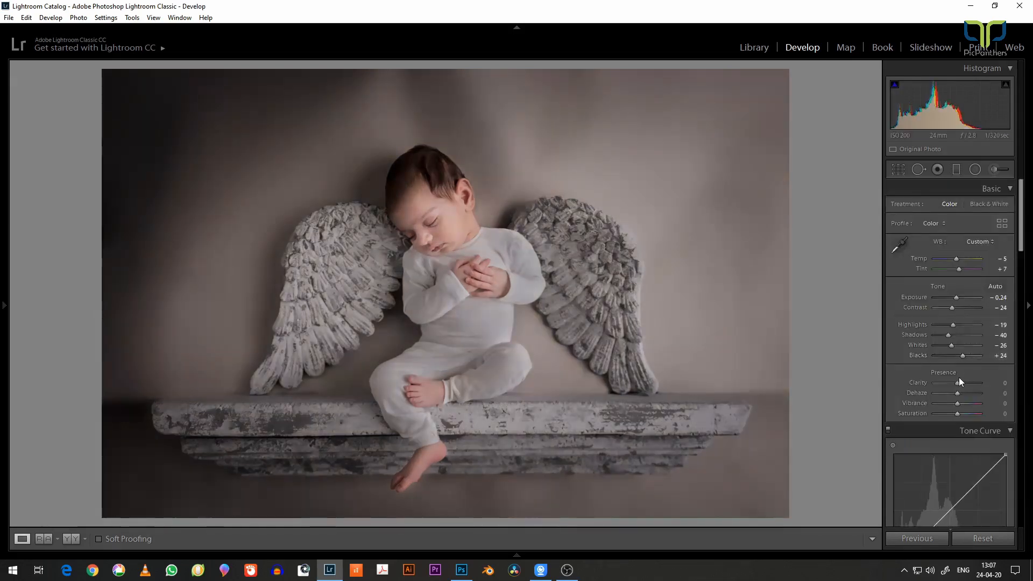